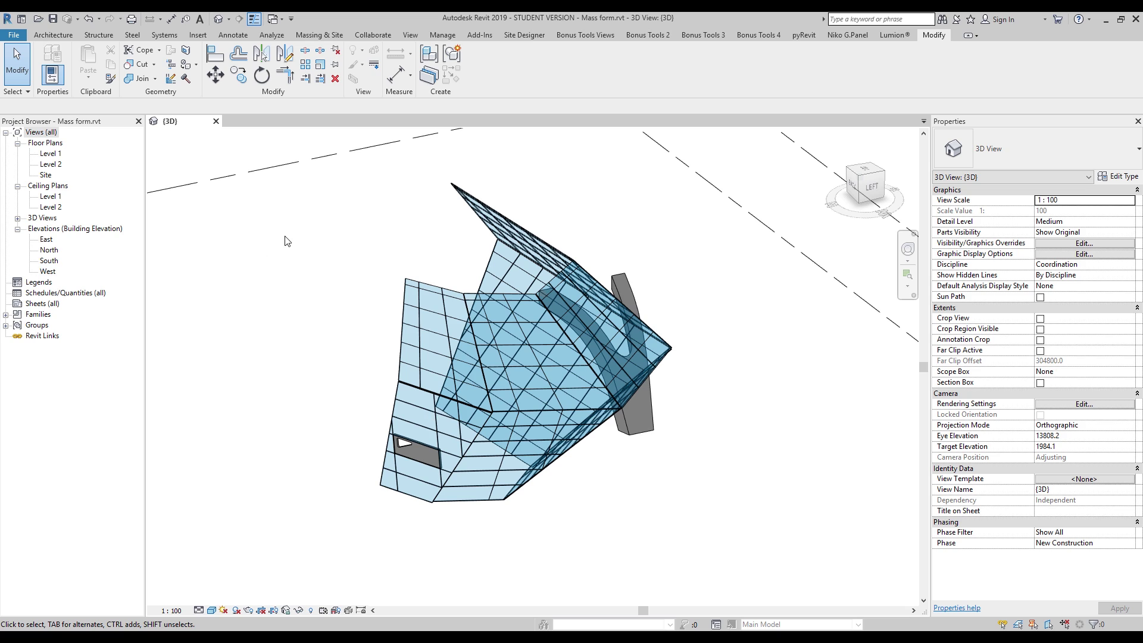
Inspect the curtain system's grey custom panel and the glazed panel above it, including the panel types available for it.
shift+middle_drag(560, 399, 436, 287)
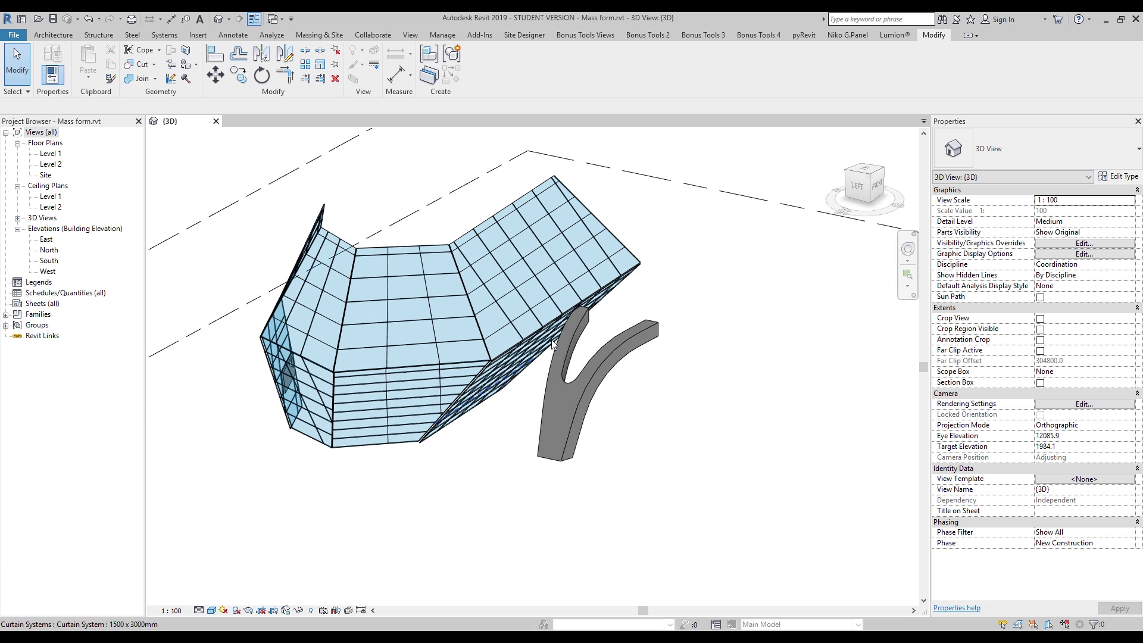
shift+middle_drag(616, 415, 407, 436)
scroll(407, 435, up, 5)
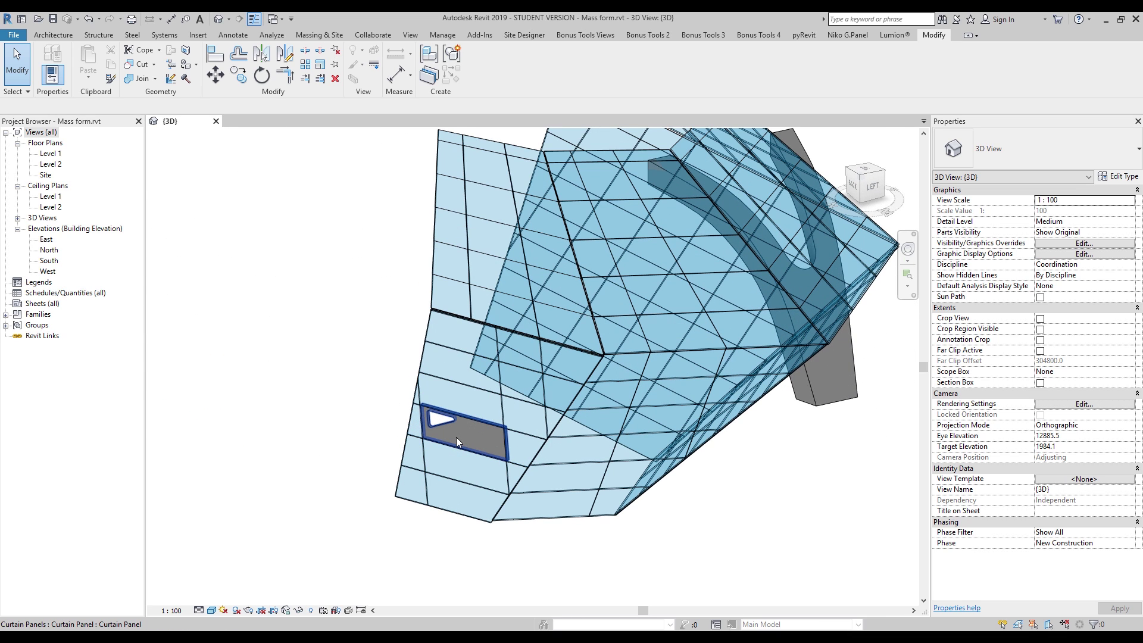
click(456, 438)
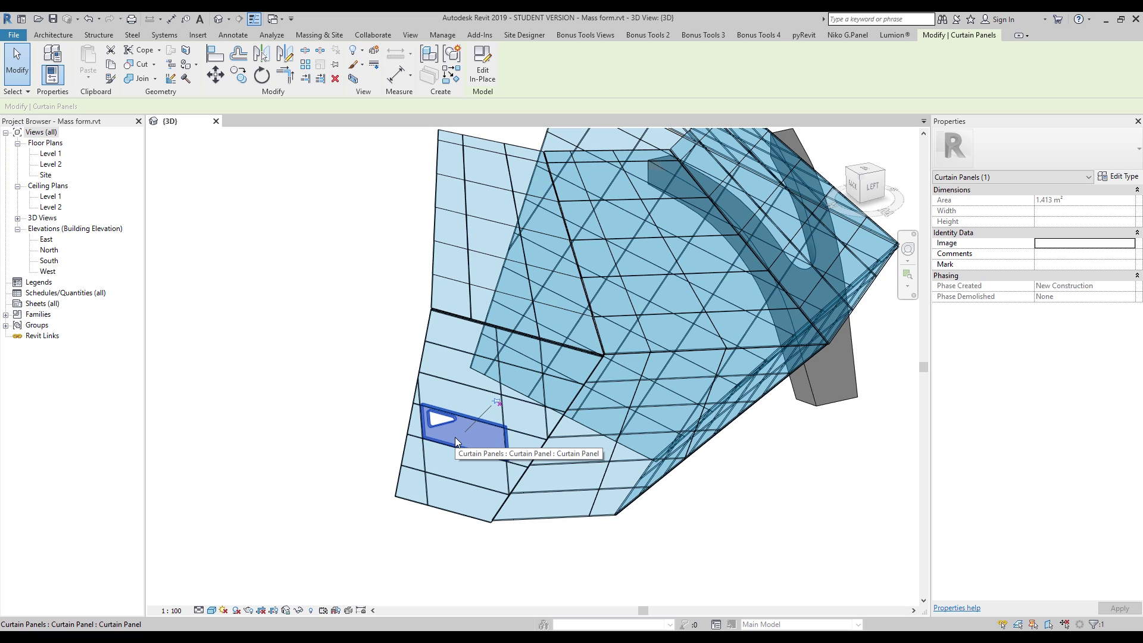
click(468, 394)
click(468, 394)
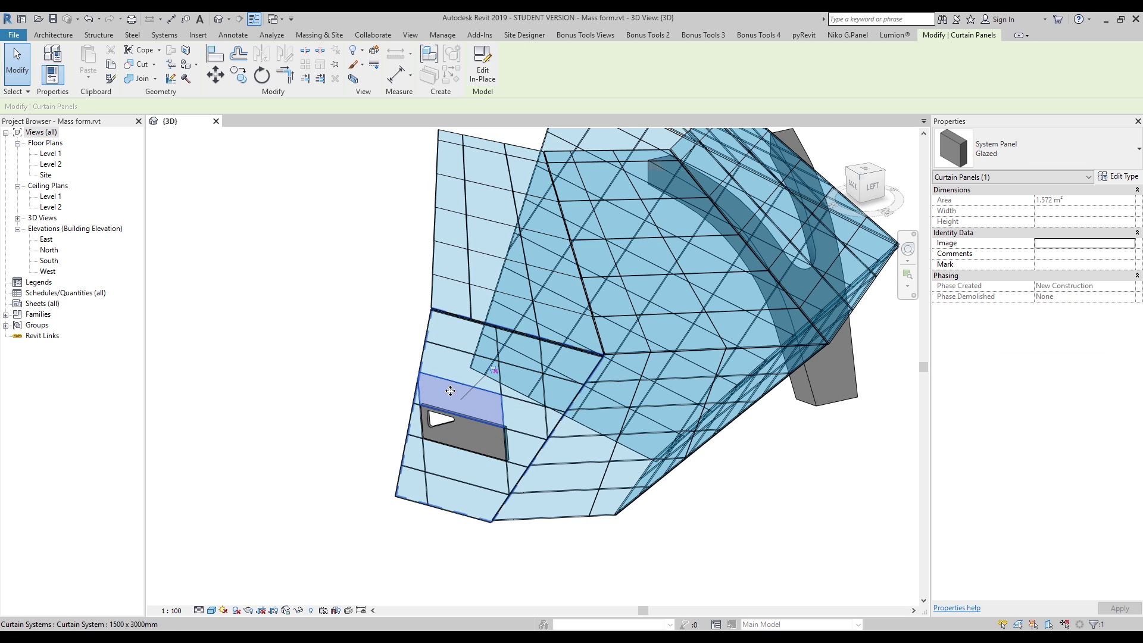
click(1064, 150)
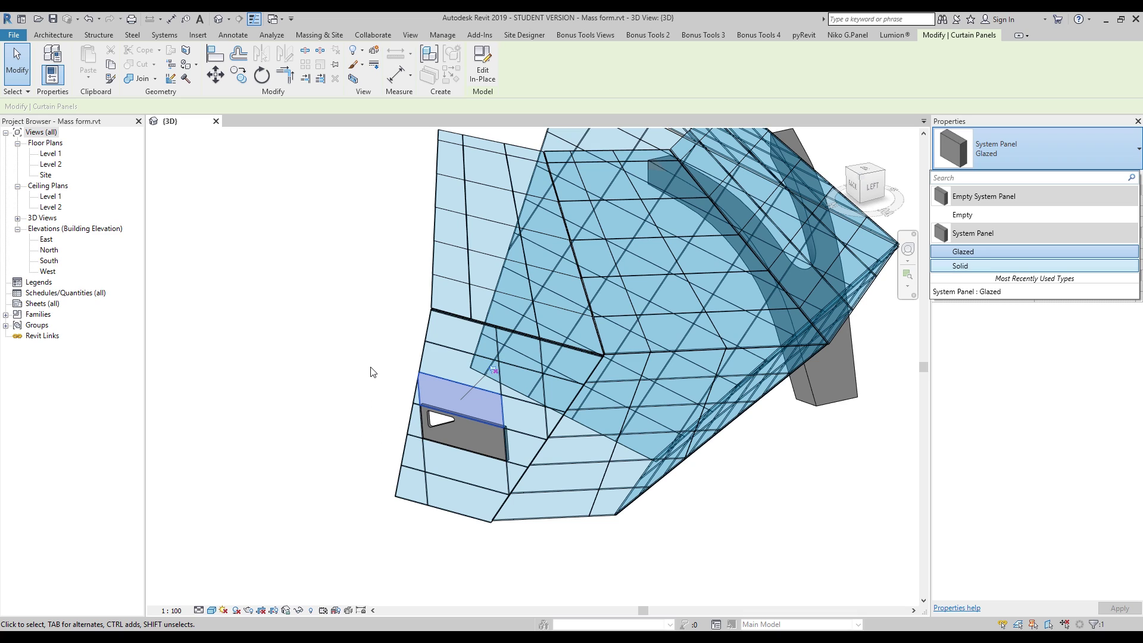
click(334, 388)
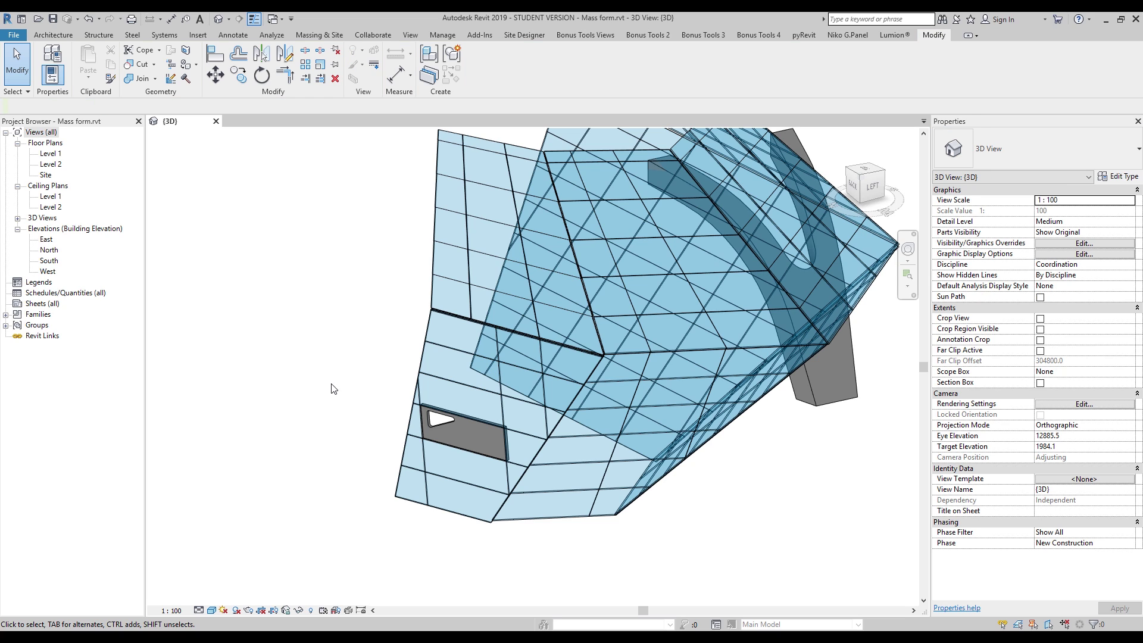
key(Tab)
click(449, 391)
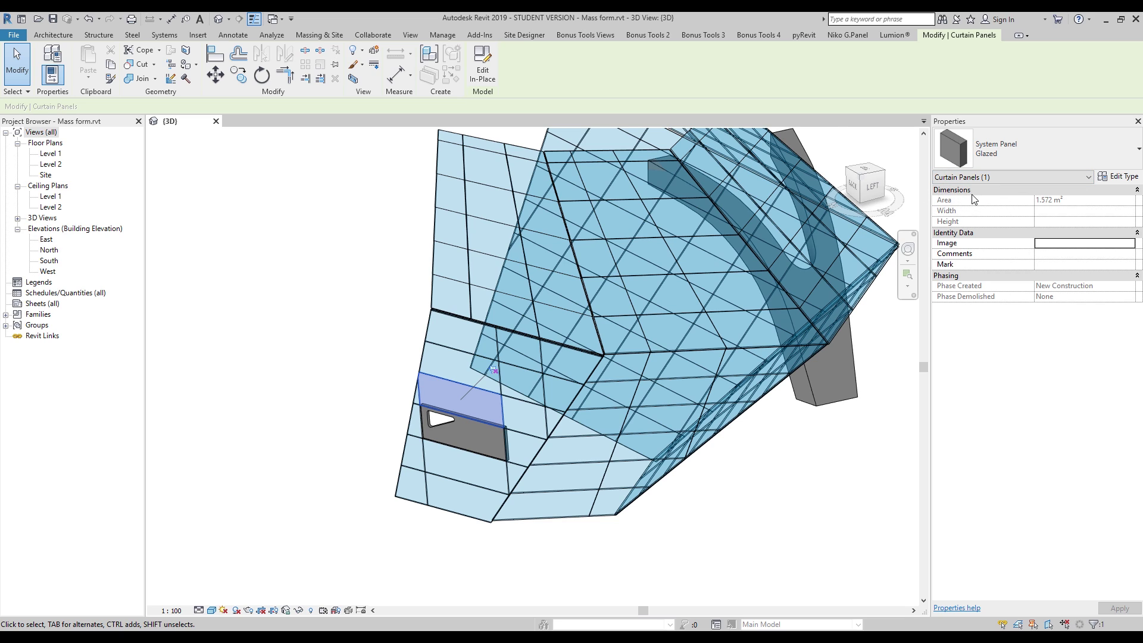
click(242, 391)
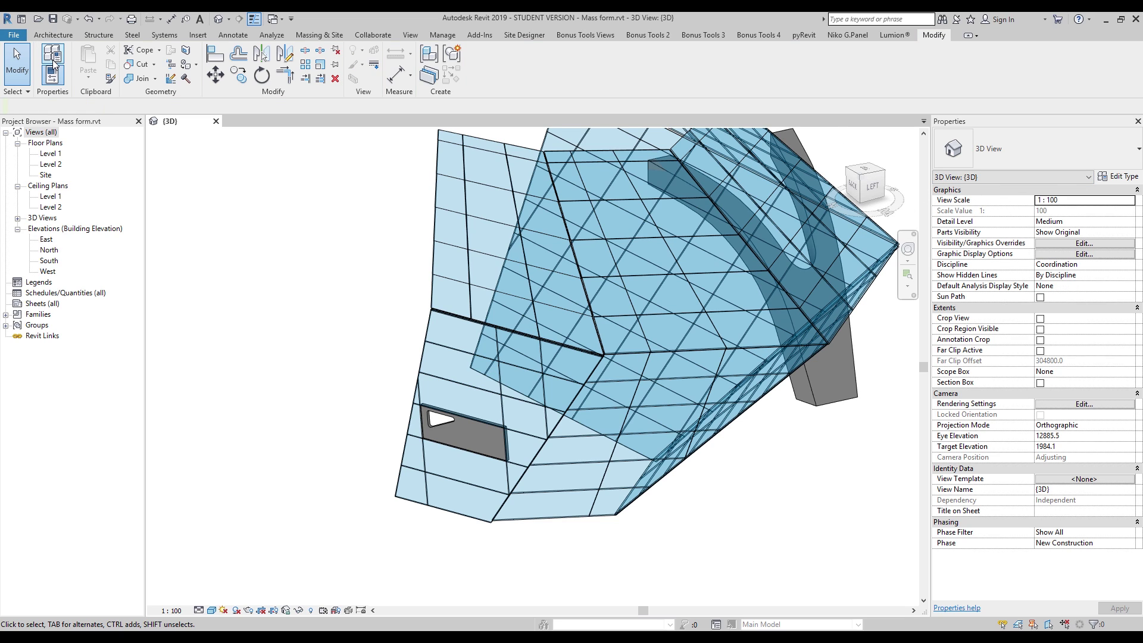
Create a new family from the Metric Curtain Wall Panel.rft template.
click(13, 35)
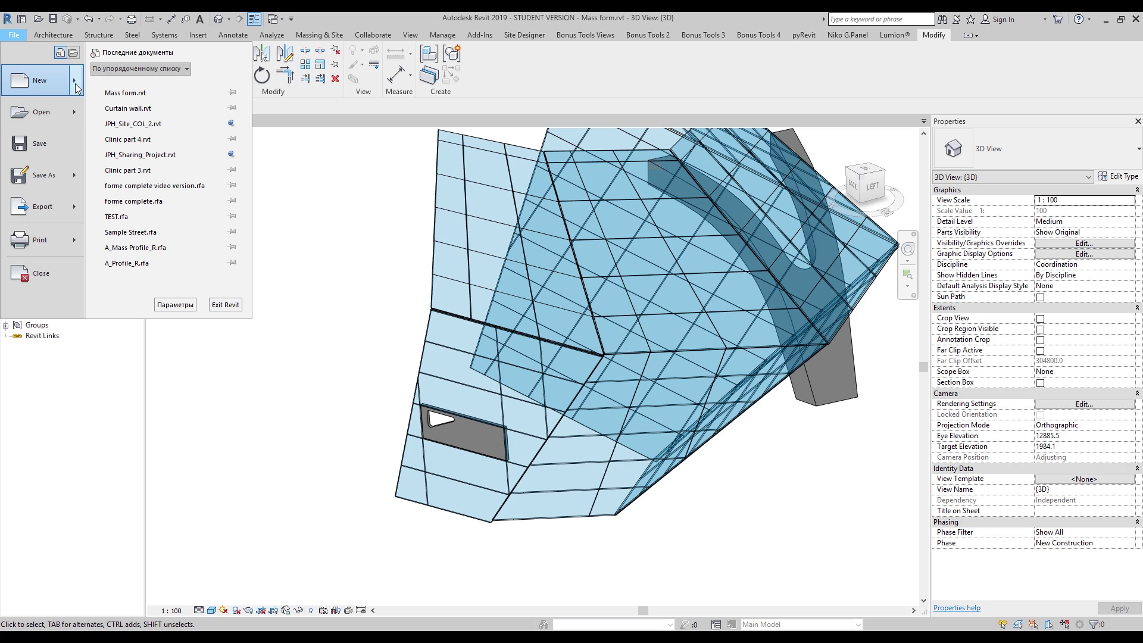
mouse_move(40, 80)
click(158, 126)
scroll(369, 296, down, 6)
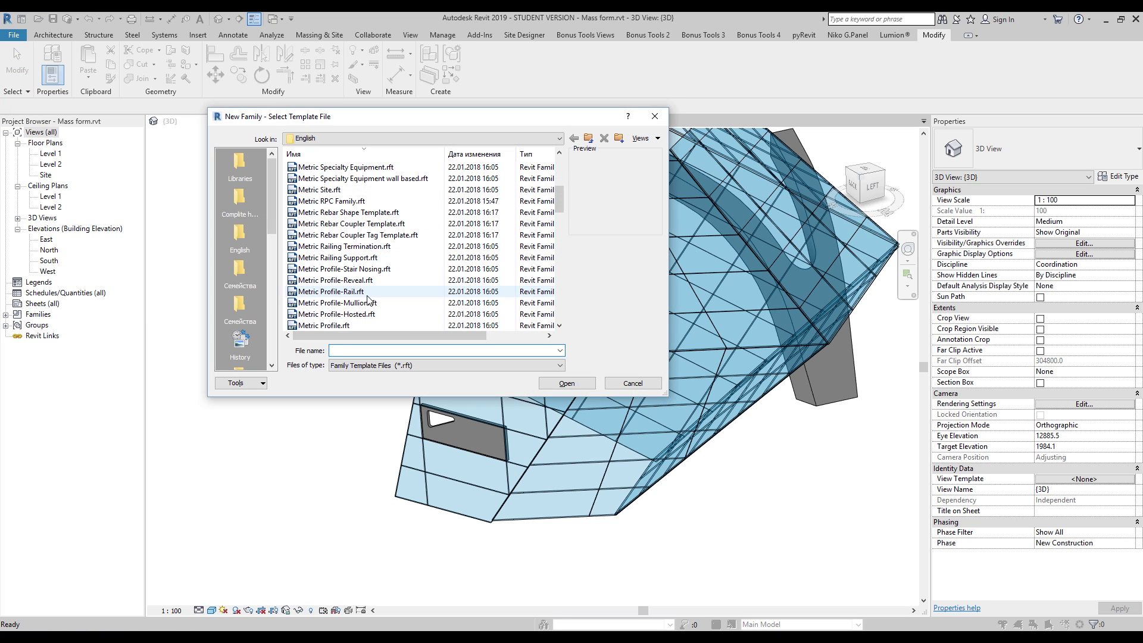
scroll(369, 296, down, 9)
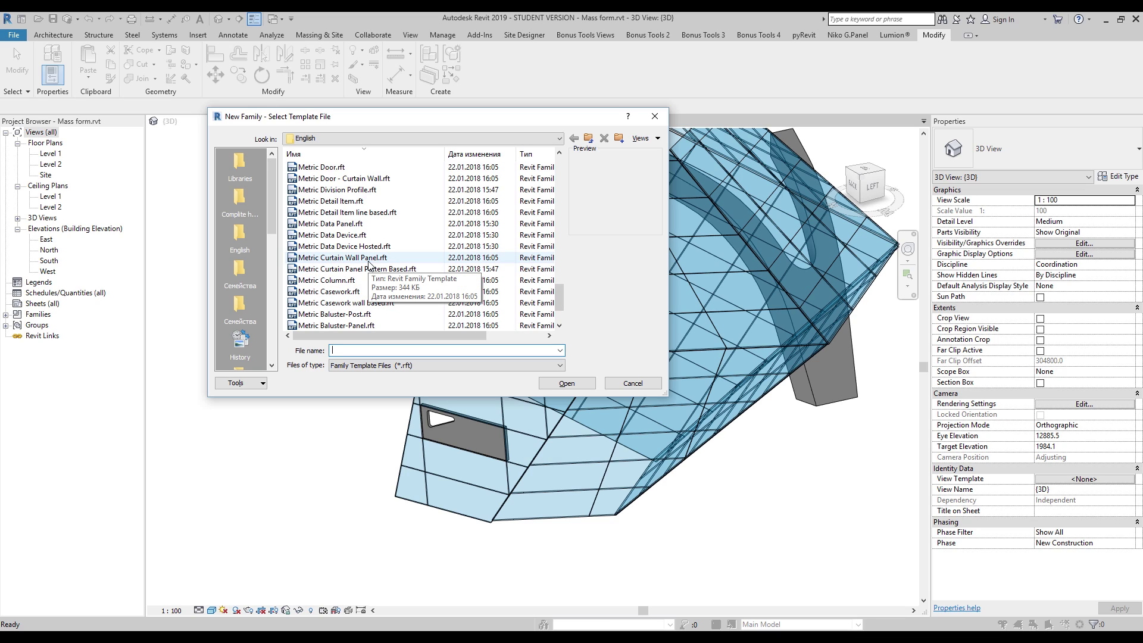
click(368, 261)
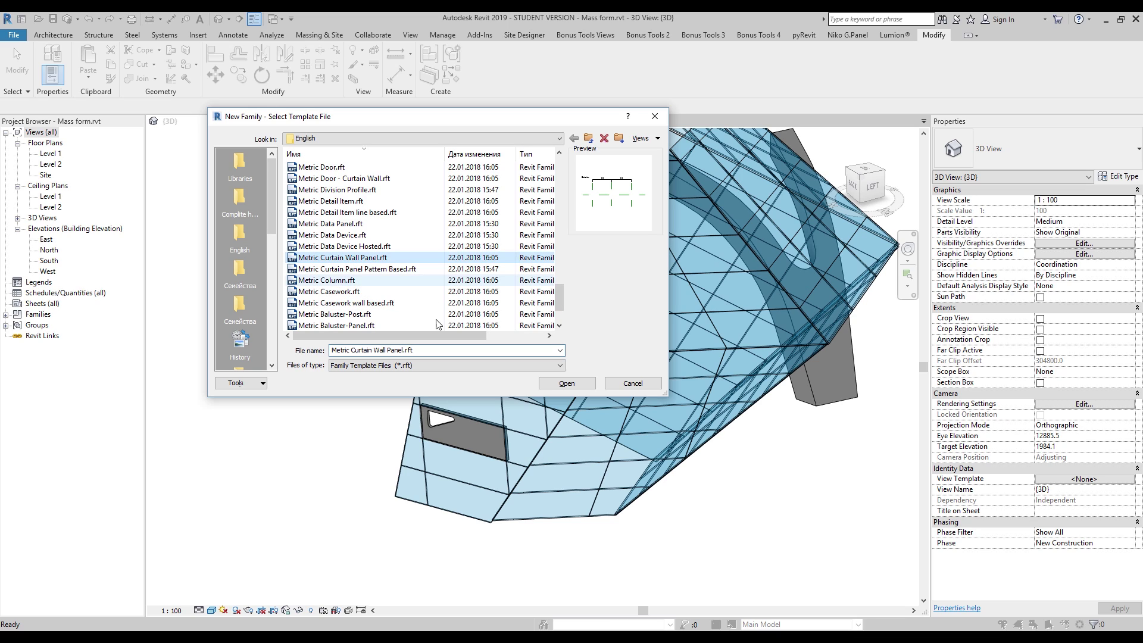
click(569, 384)
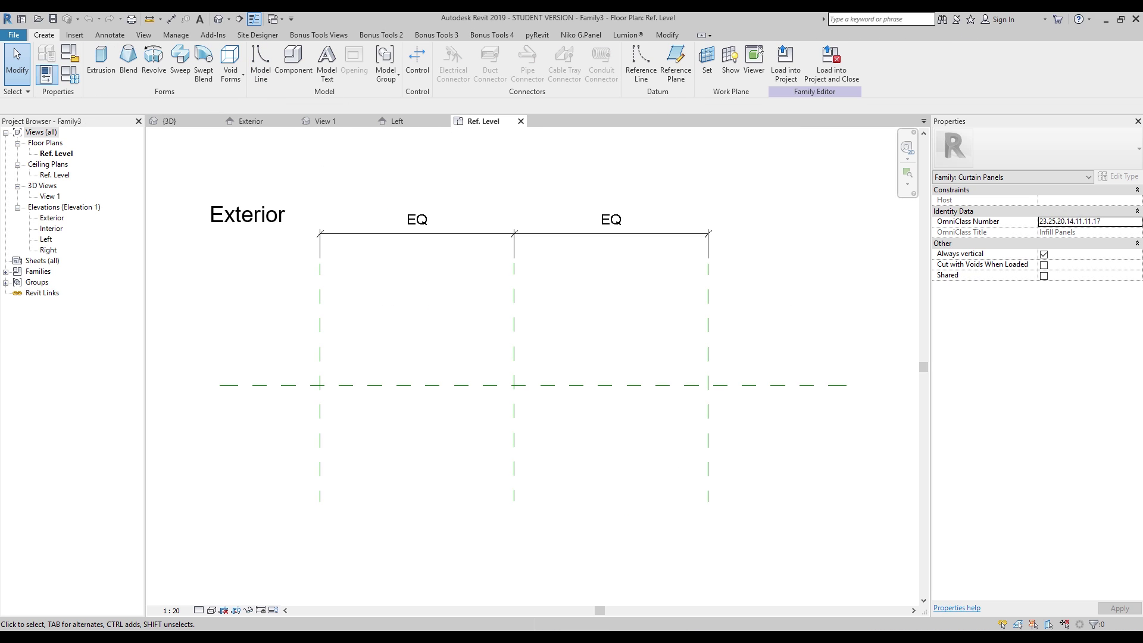
In the Exterior elevation, start an extrusion and sketch a 3000 by 4000 mm rectangle between the outer reference planes.
middle_drag(534, 361, 552, 372)
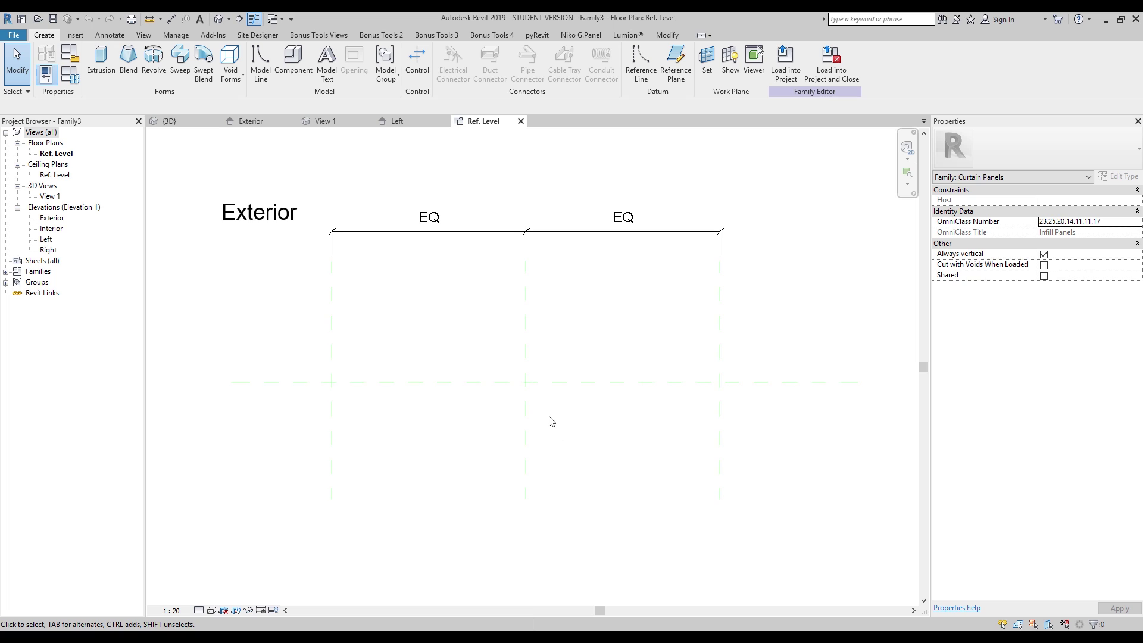
double_click(58, 220)
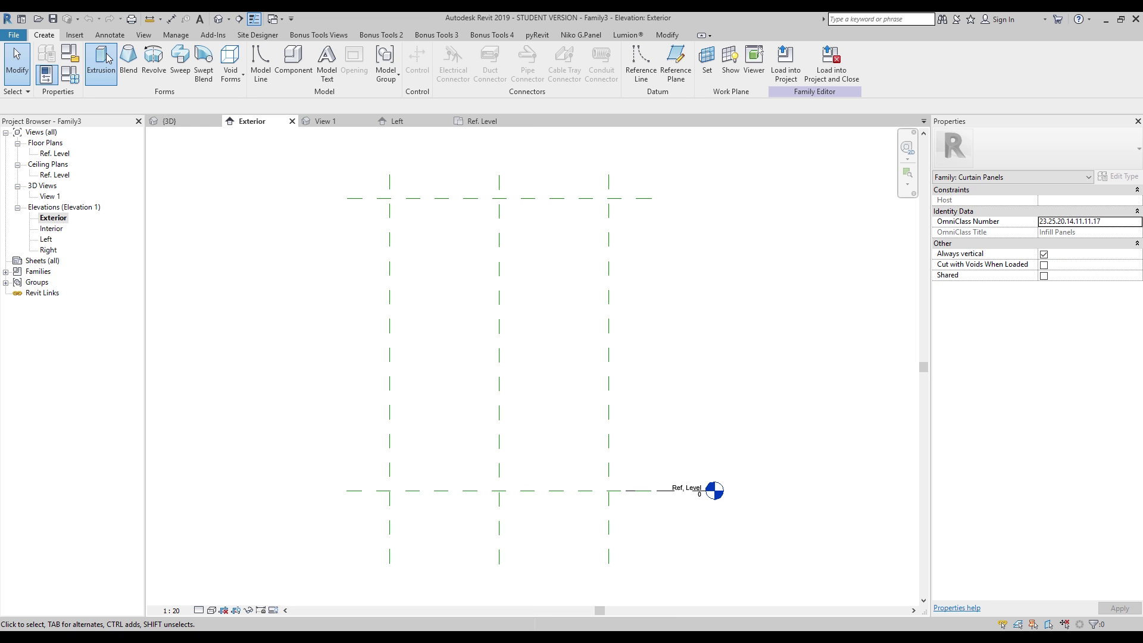
click(102, 59)
click(447, 51)
click(390, 198)
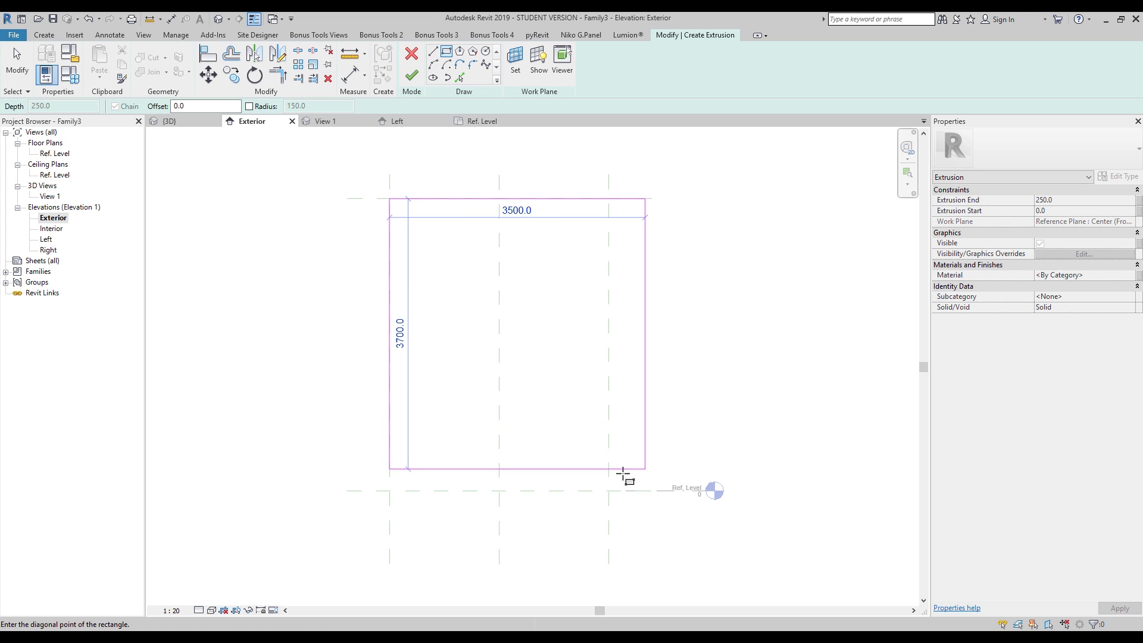
click(608, 491)
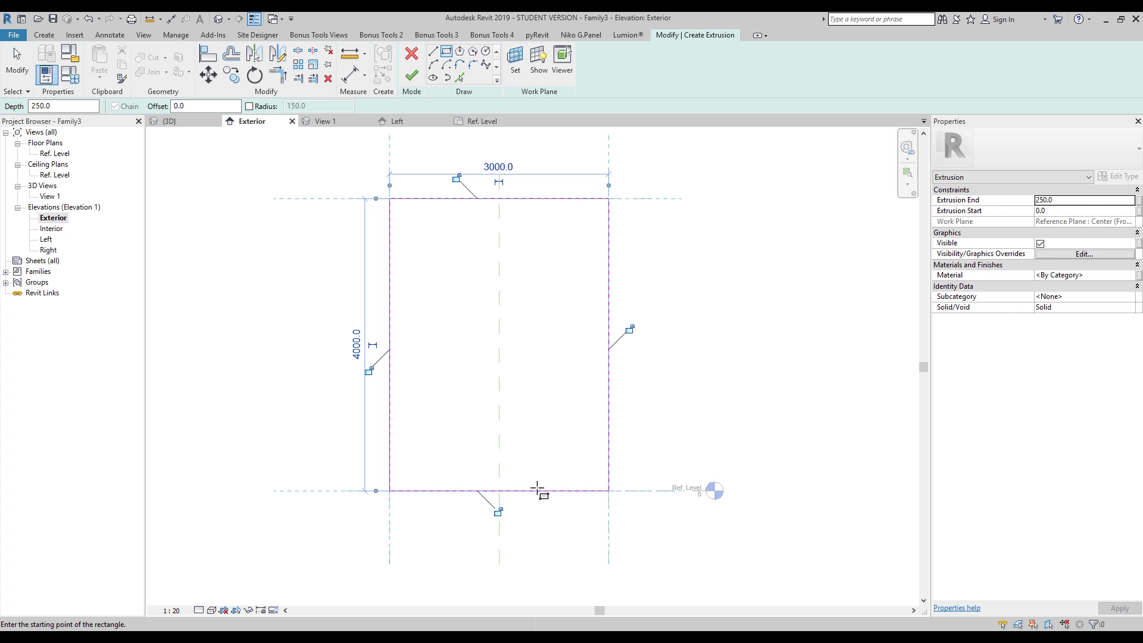
Lock all four sides of the rectangular sketch to their reference planes and leave the rectangle tool.
click(368, 371)
click(456, 177)
click(629, 329)
click(497, 511)
key(Escape)
key(Escape)
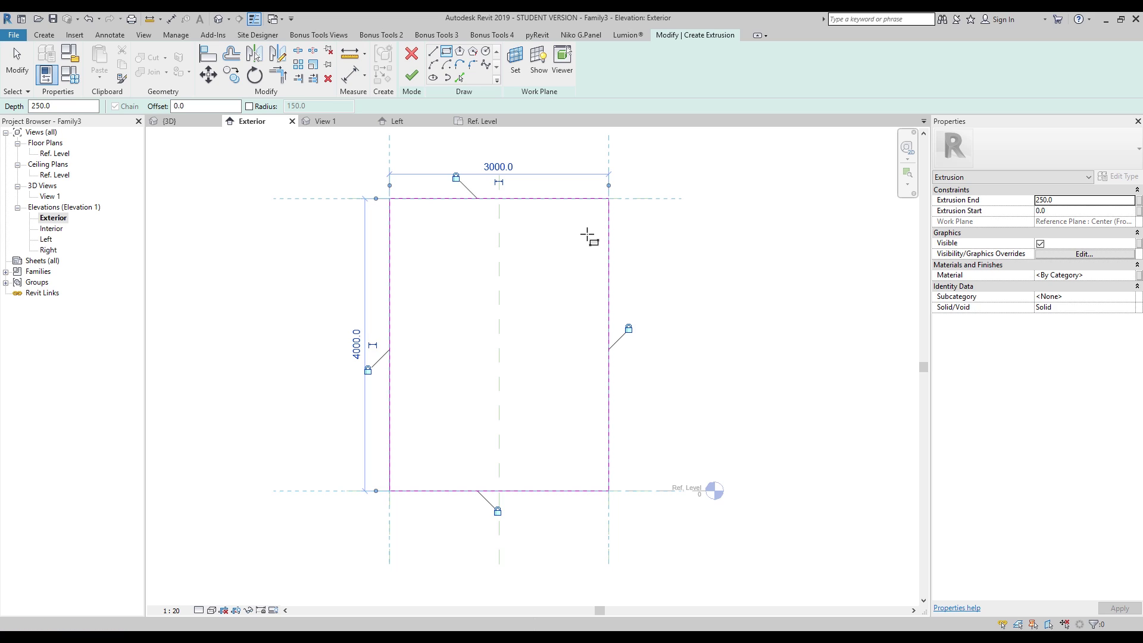
key(Escape)
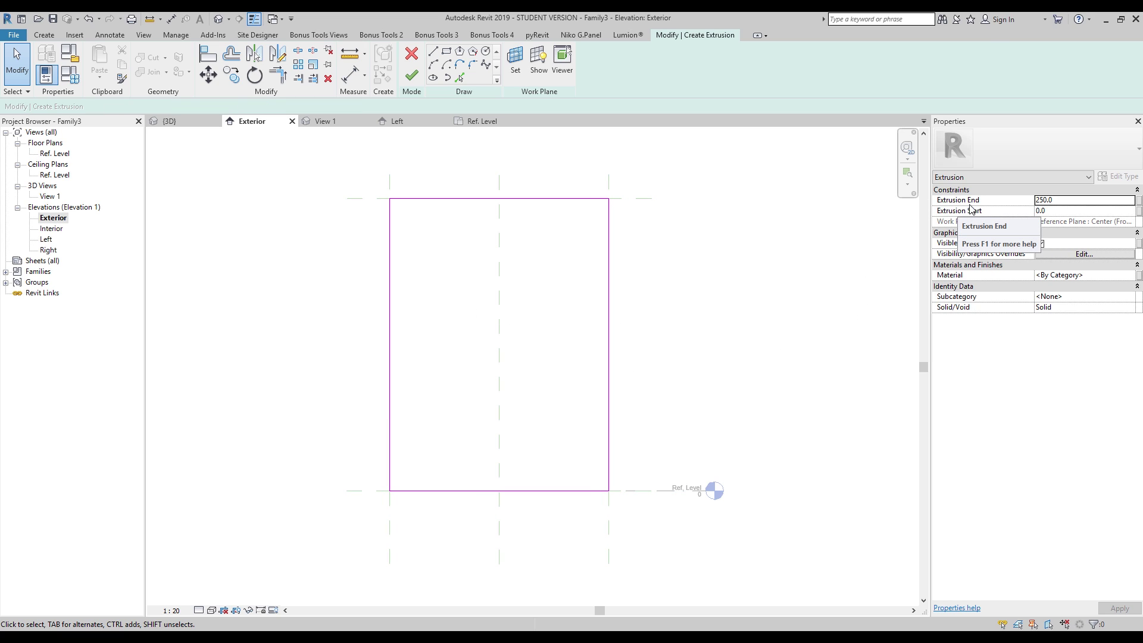
Associate Extrusion End with a new type parameter named TH1, grouped under Dimensions.
click(1140, 202)
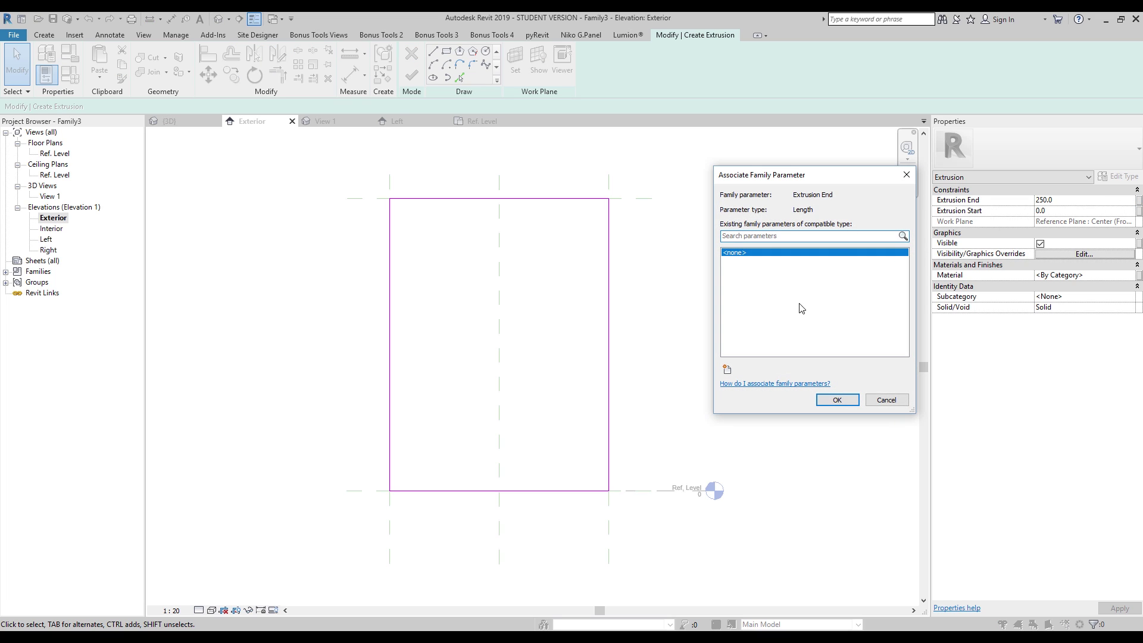
click(726, 368)
text(T)
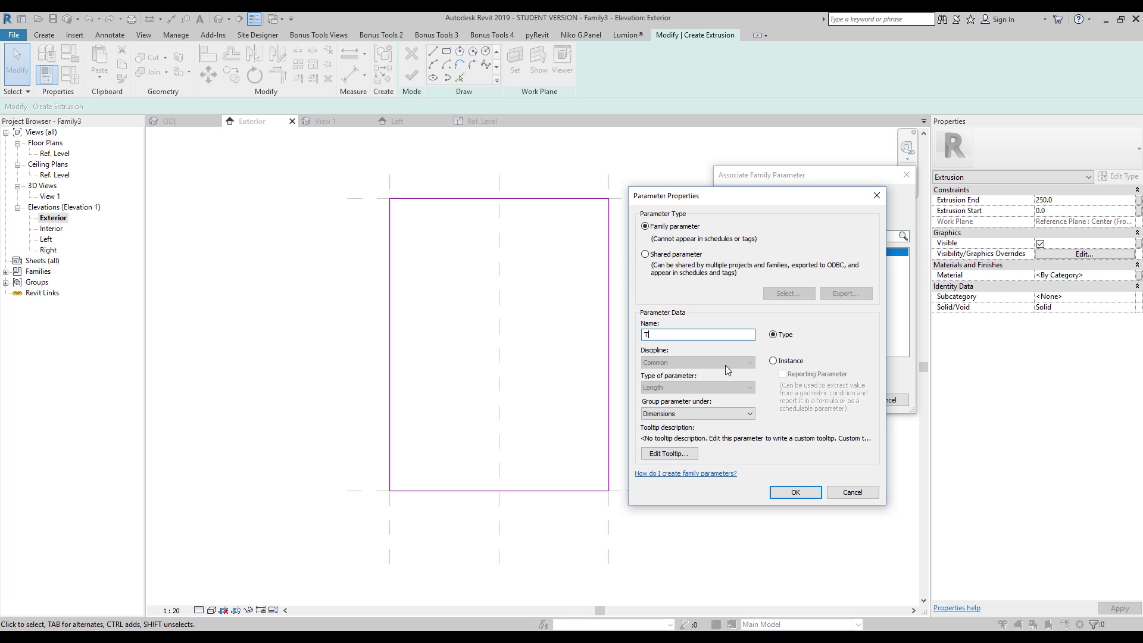
text(H1)
click(797, 493)
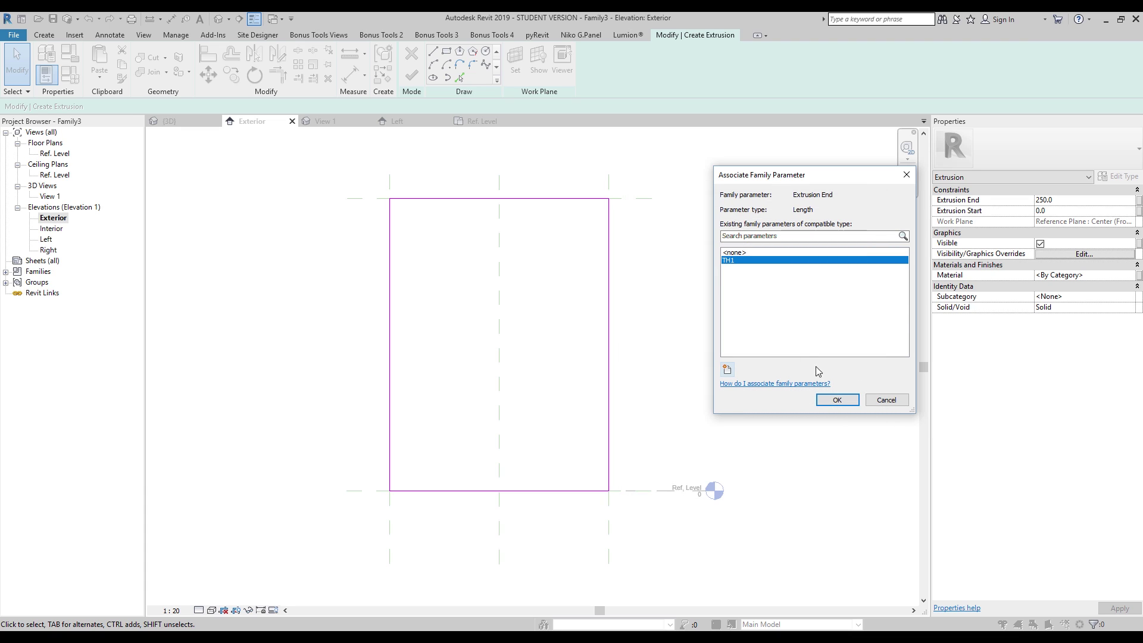
click(837, 399)
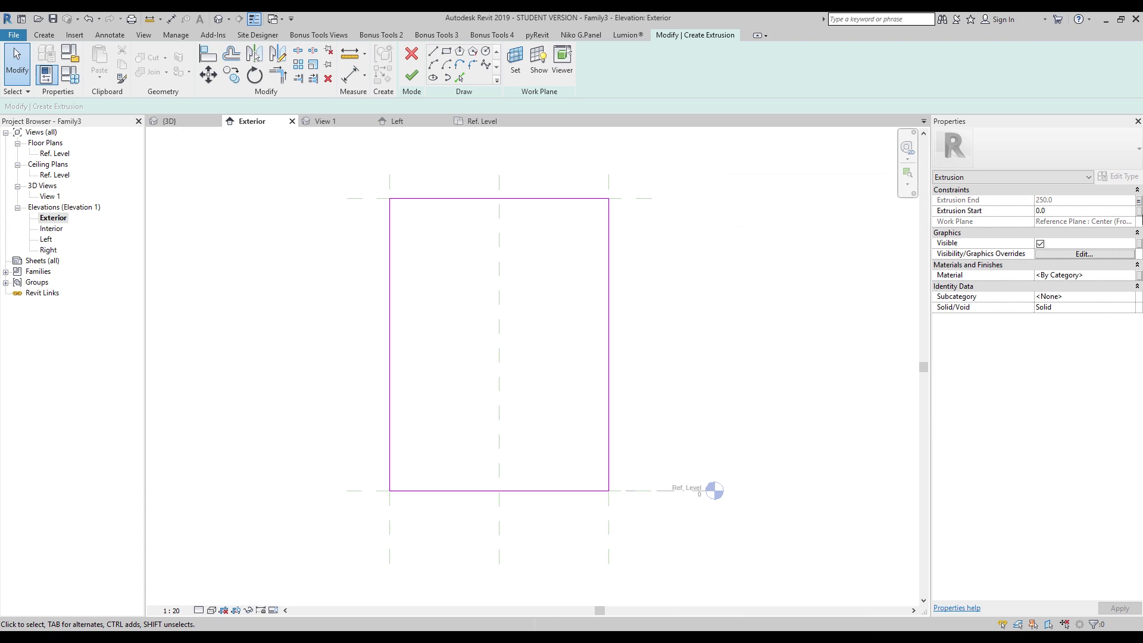
Associate Extrusion Start with a new type parameter named TH2, grouped under Dimensions.
click(1138, 211)
click(727, 369)
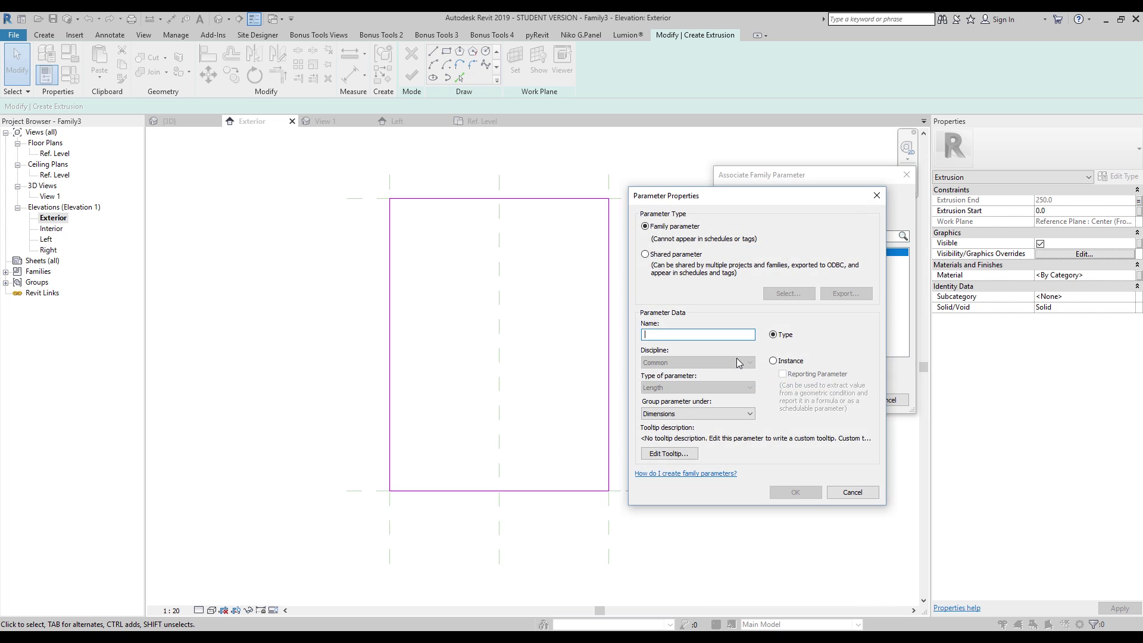
text(T)
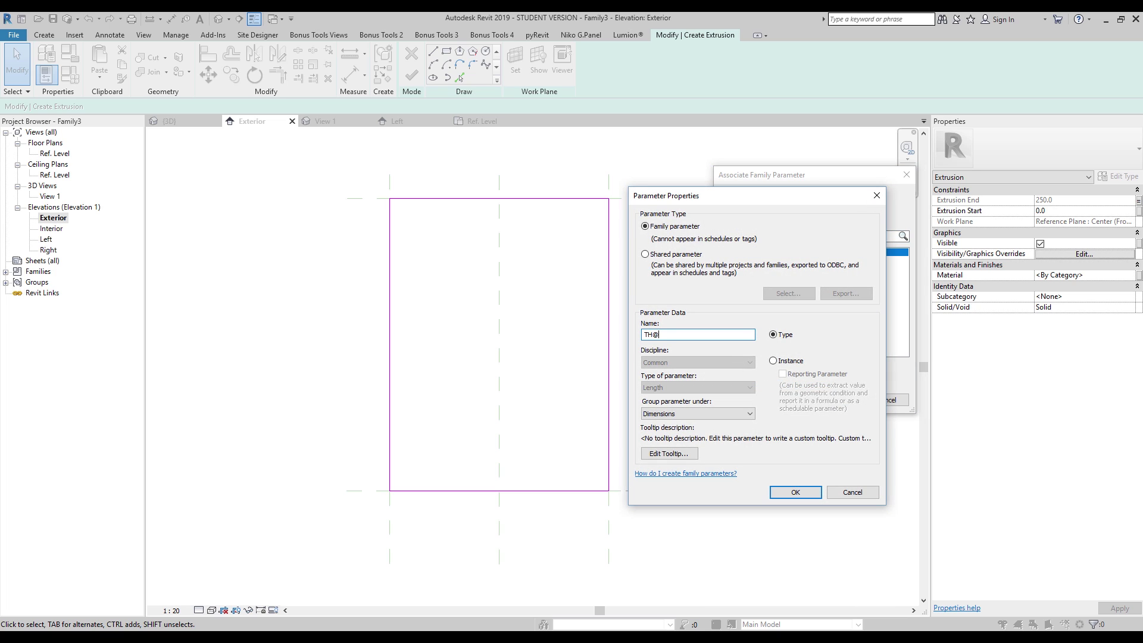
text(H2)
click(795, 491)
click(833, 400)
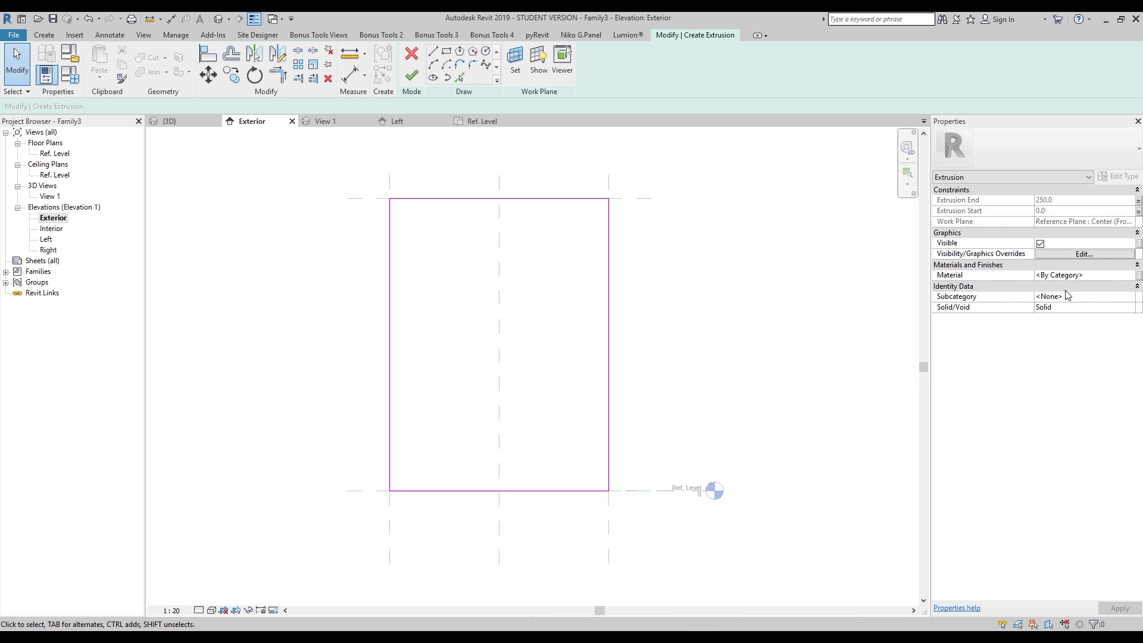
Associate the extrusion's material with a new type parameter named Material, grouped under Materials and Finishes.
click(1139, 275)
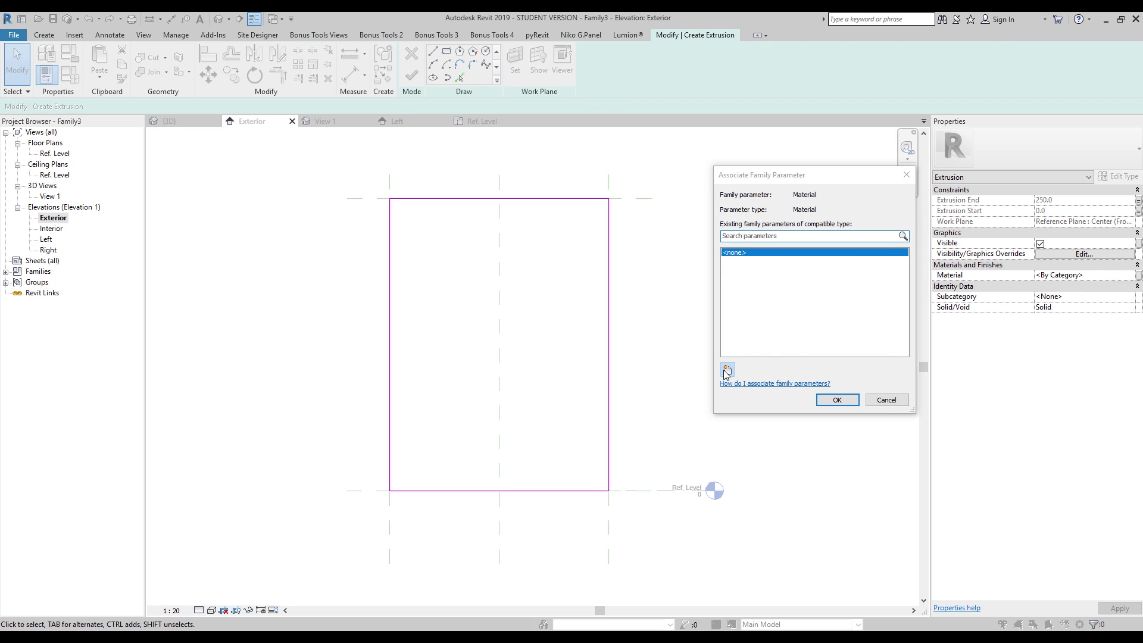
click(723, 369)
text(Material)
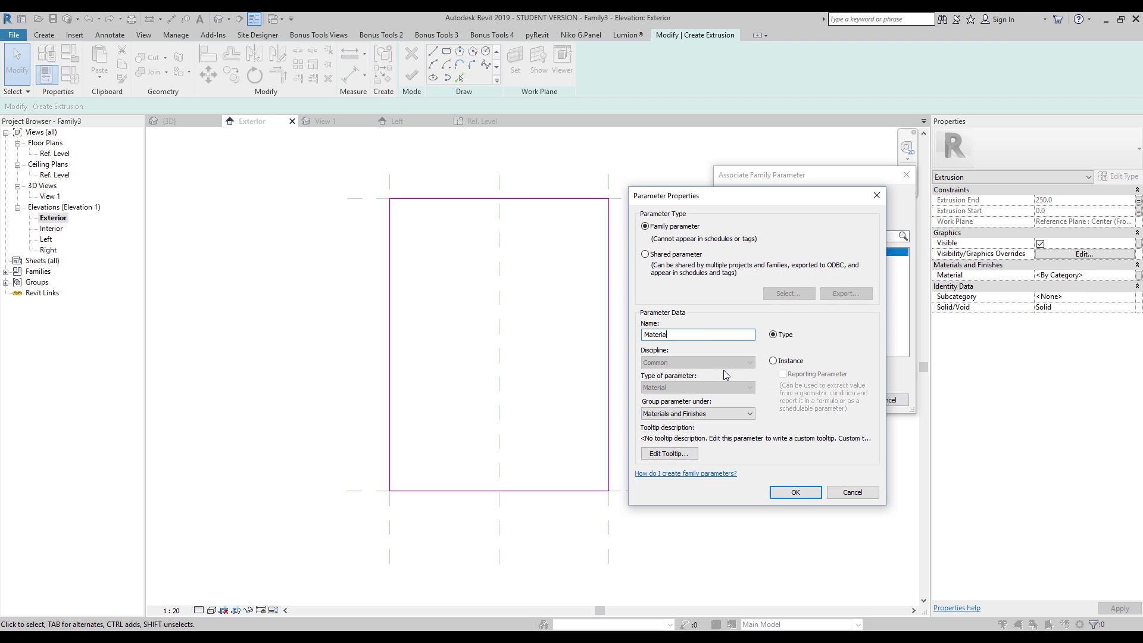
click(797, 493)
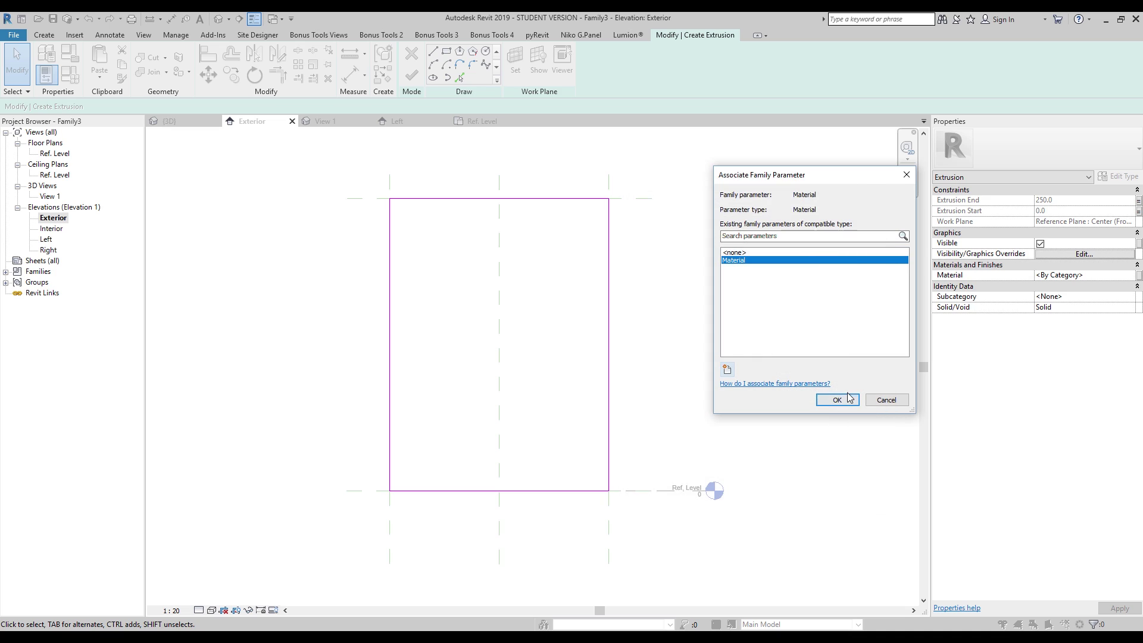
click(842, 400)
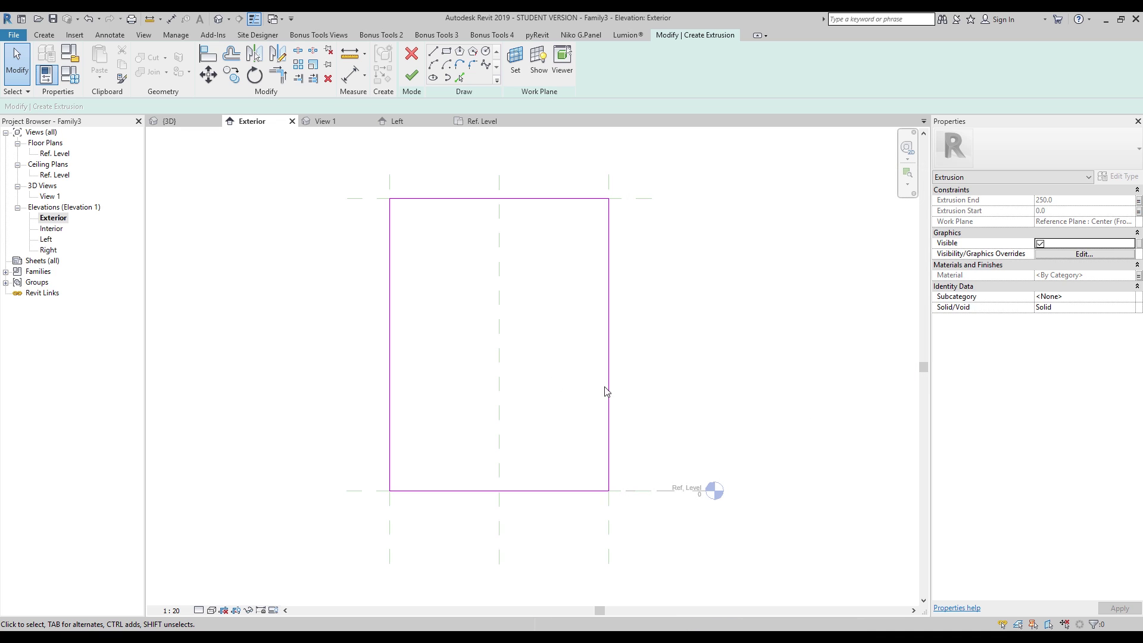
Finish the panel's extrusion sketch and deselect the resulting solid.
middle_drag(660, 346, 674, 365)
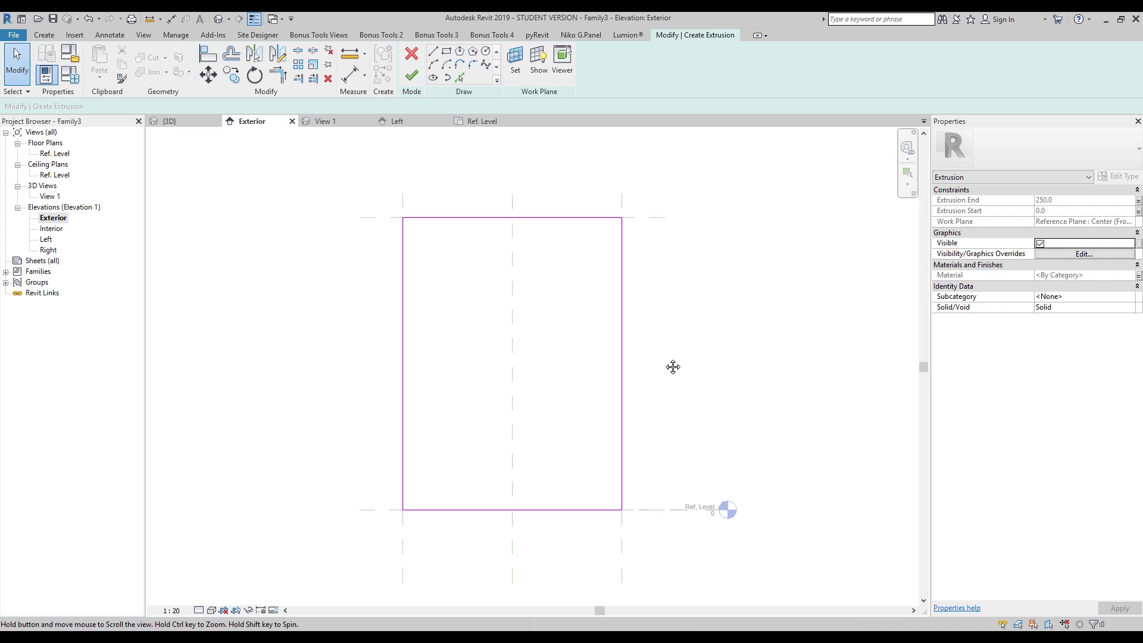
click(411, 75)
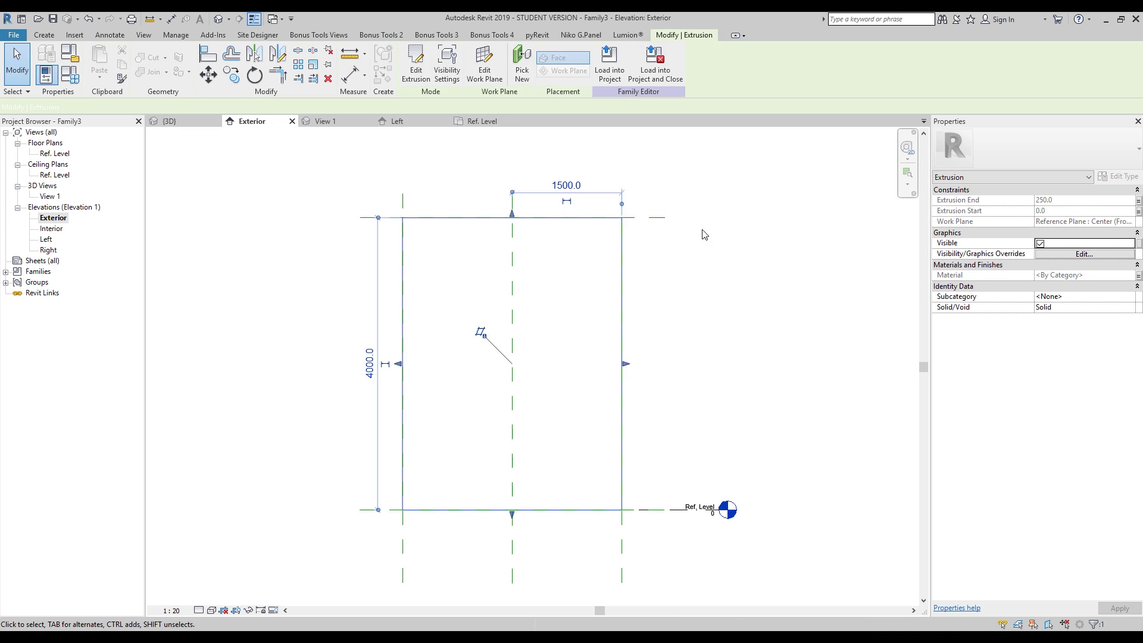
click(726, 256)
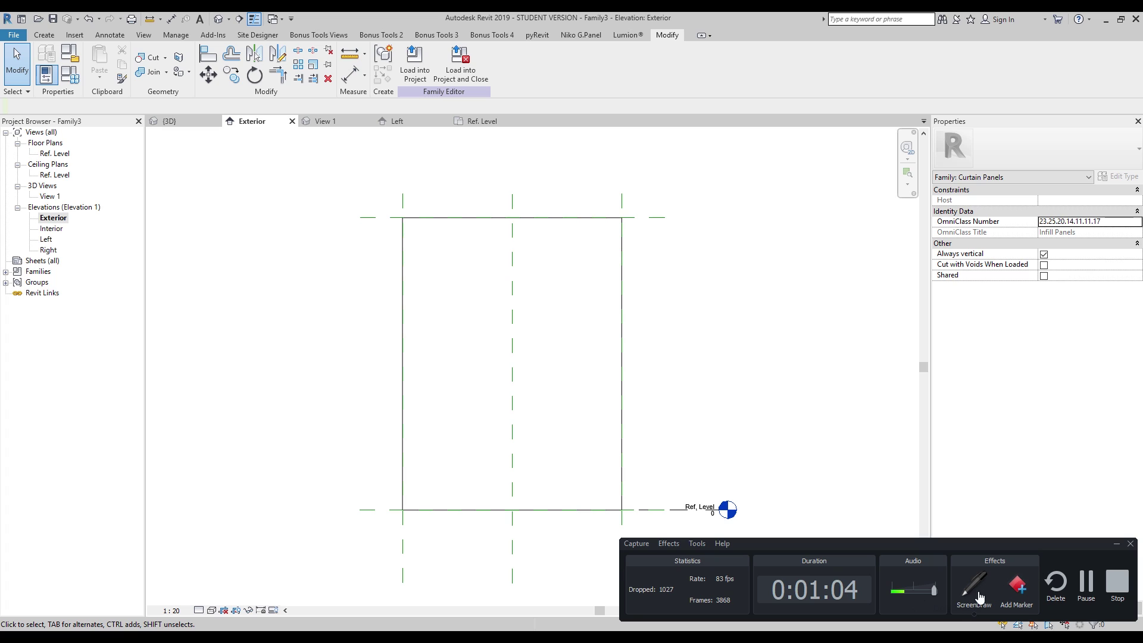
click(974, 588)
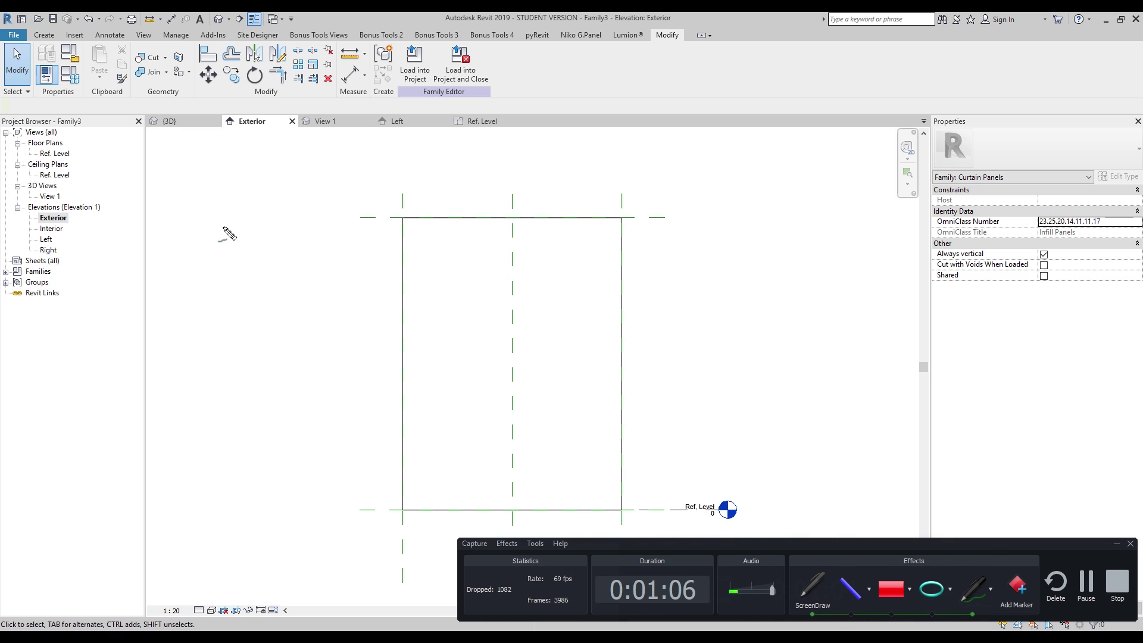
mouse_move(374, 220)
mouse_down()
mouse_move(363, 309)
mouse_move(380, 506)
mouse_move(351, 515)
mouse_move(374, 494)
mouse_move(351, 499)
mouse_move(404, 508)
mouse_move(361, 451)
mouse_move(379, 232)
mouse_move(376, 215)
mouse_move(354, 210)
mouse_move(383, 215)
mouse_up()
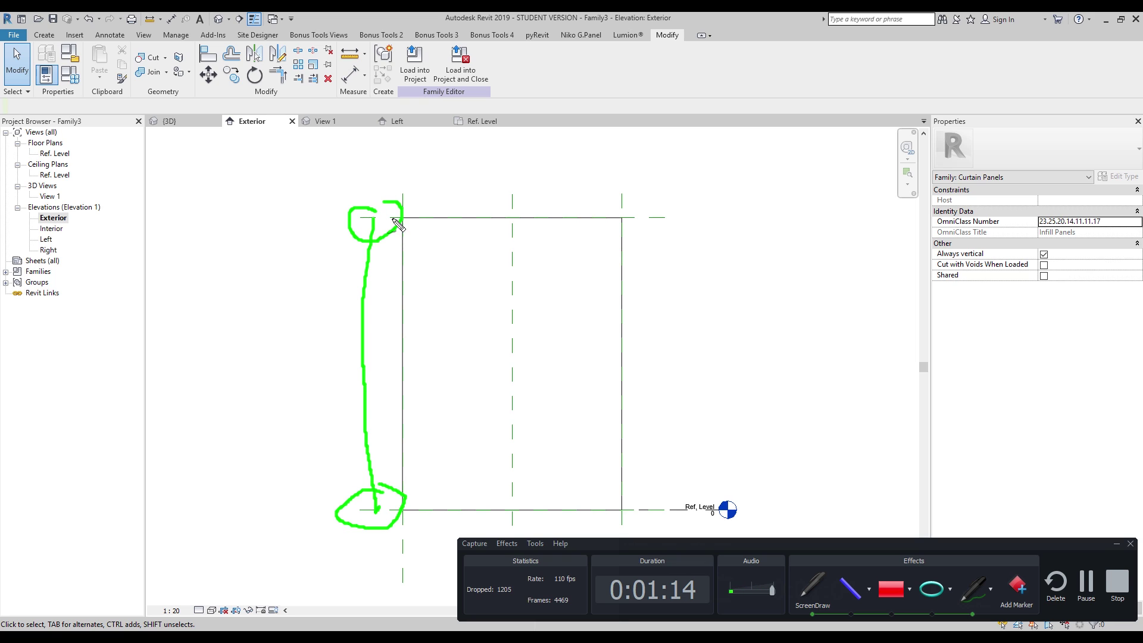
drag(393, 175, 372, 176)
drag(628, 191, 613, 165)
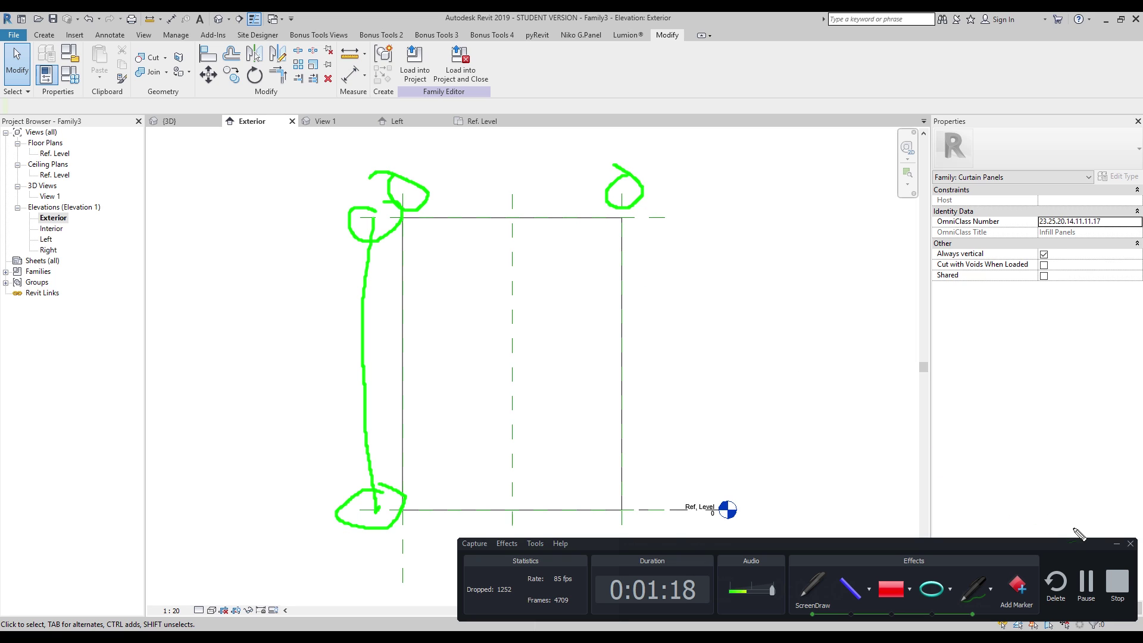
click(820, 584)
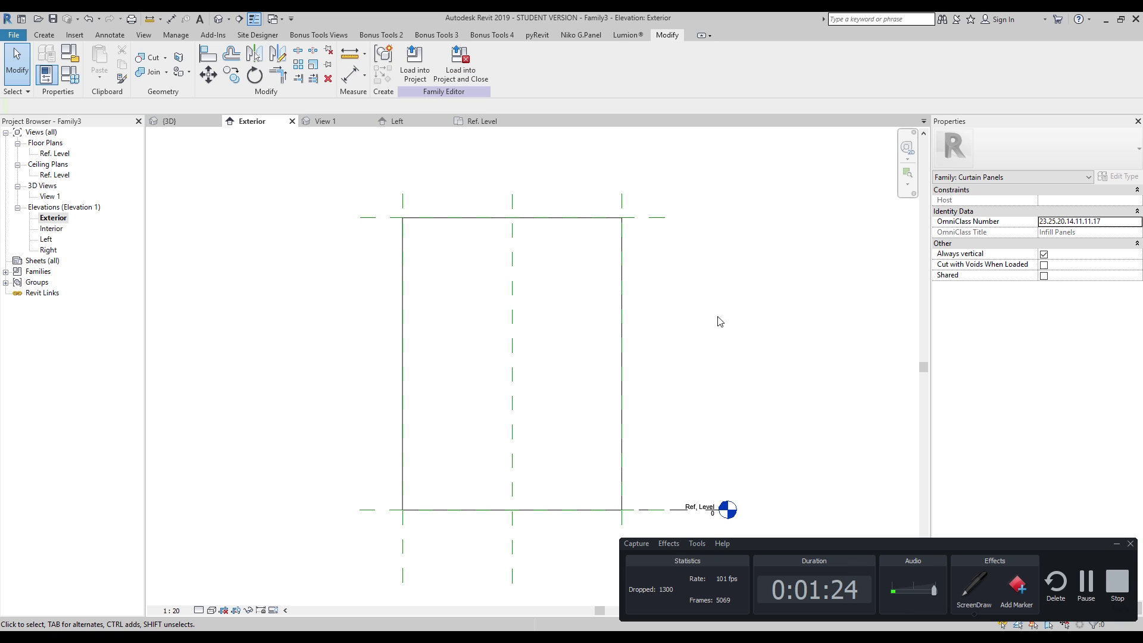
click(1117, 544)
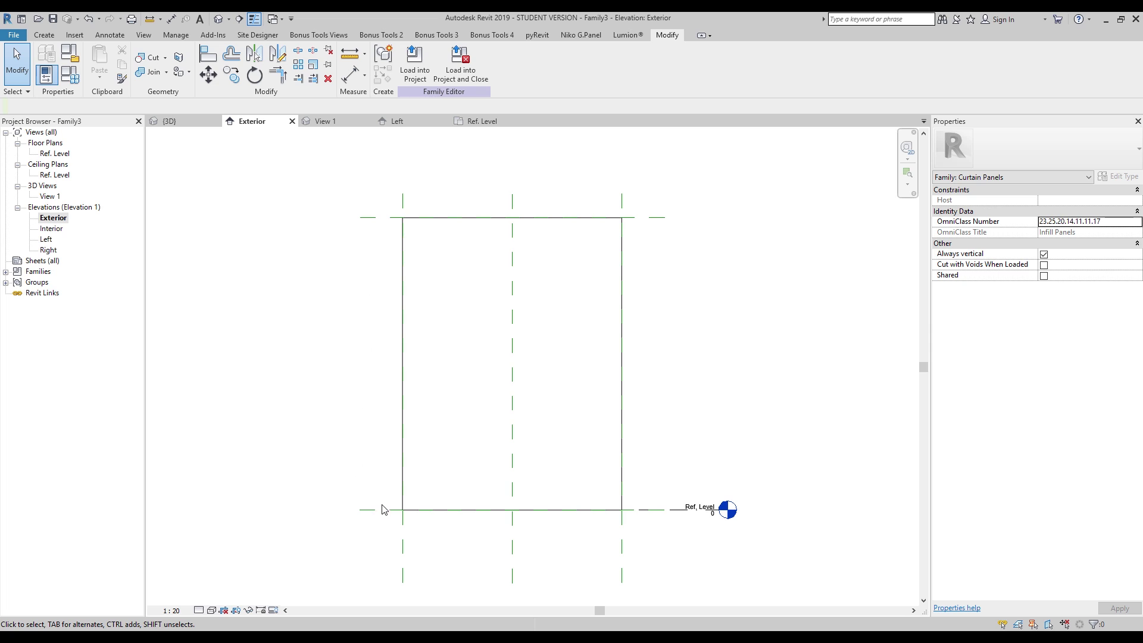
In the mass form's 3D view, move the grid line bordering the gray custom panel so the panel bay becomes 2300 mm wide.
click(180, 122)
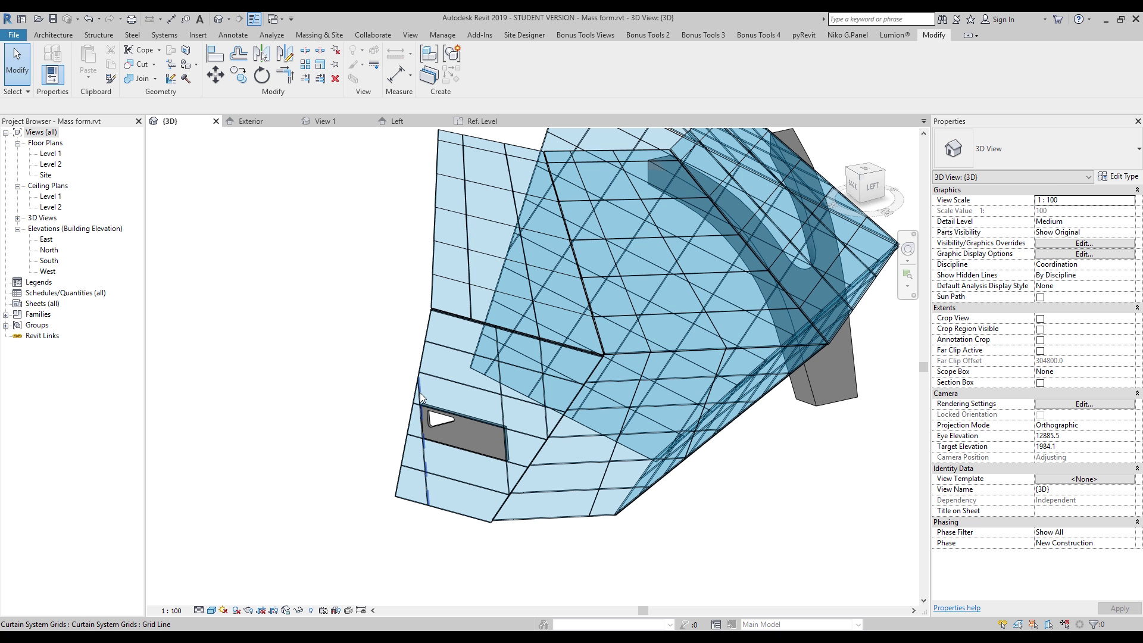
click(505, 410)
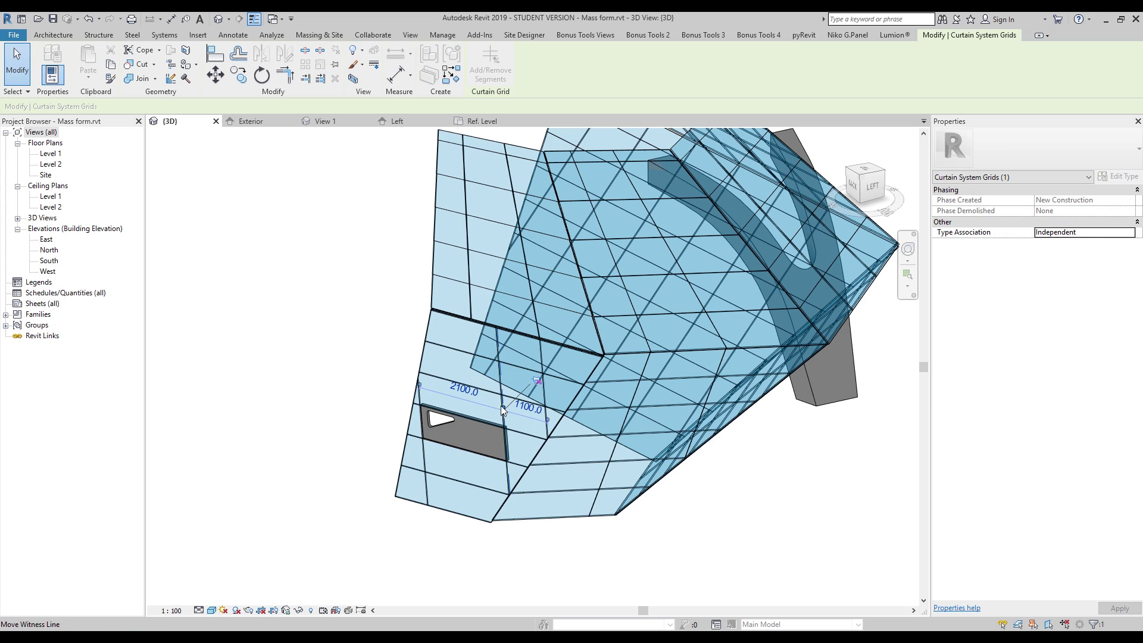
drag(489, 390, 476, 383)
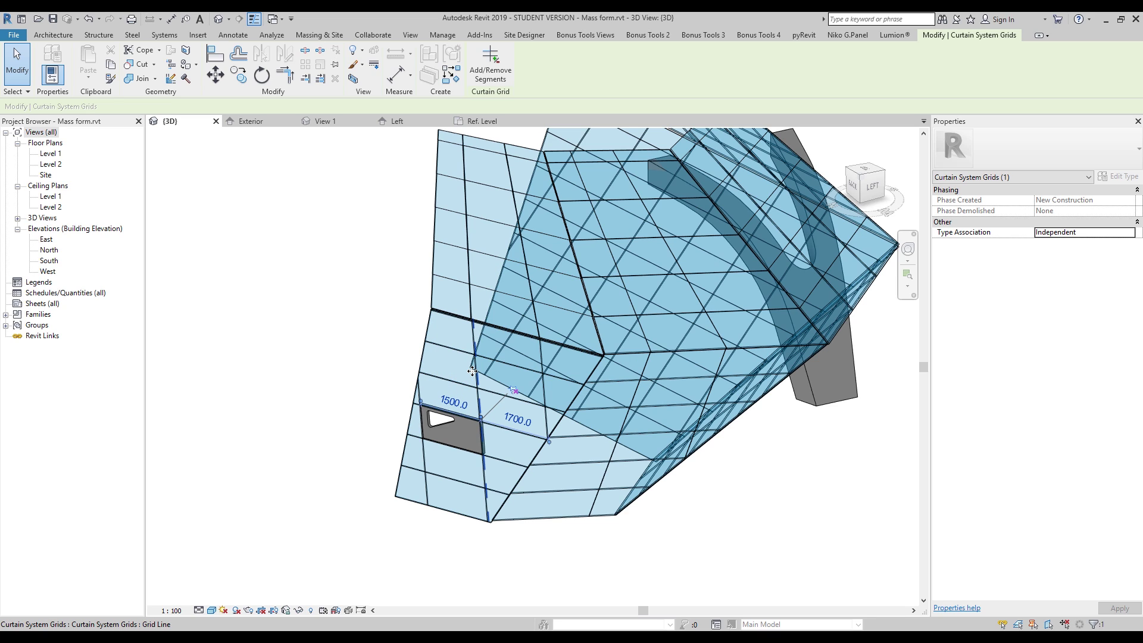
drag(485, 377, 513, 426)
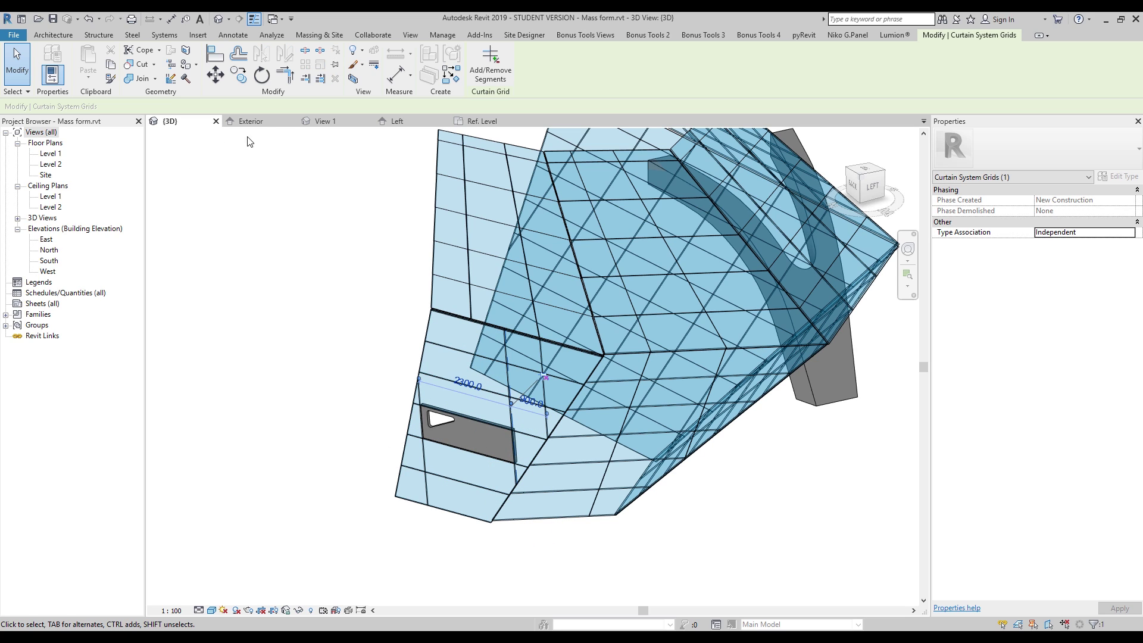
In the panel family's Exterior elevation, lower the Top reference plane to 3000 mm above Ref. Level.
click(253, 121)
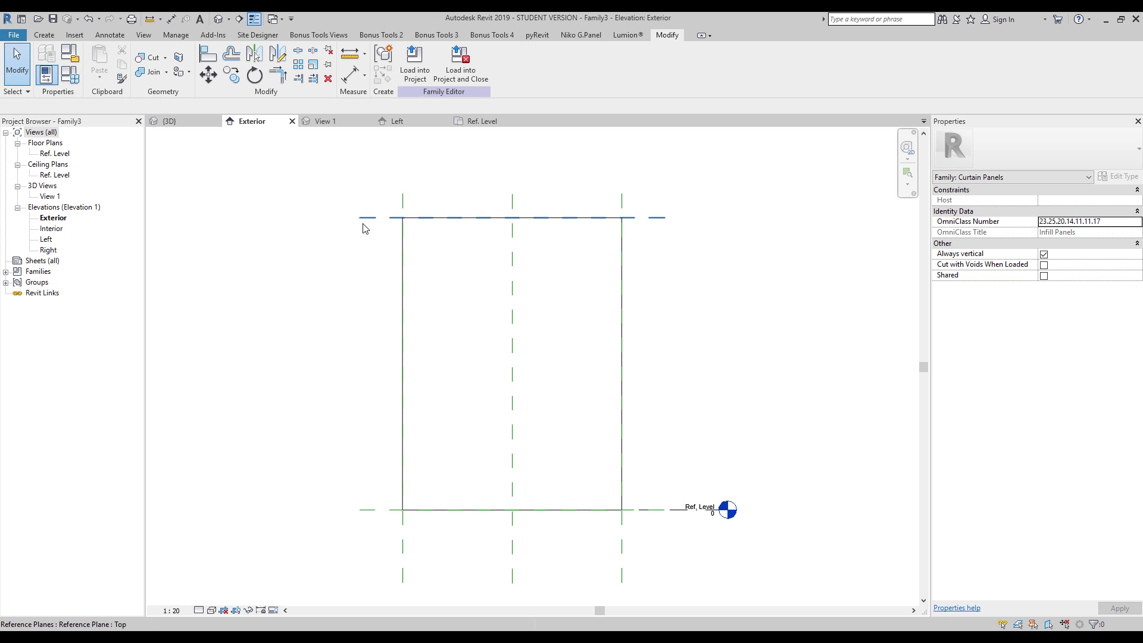
click(379, 218)
drag(379, 217, 377, 290)
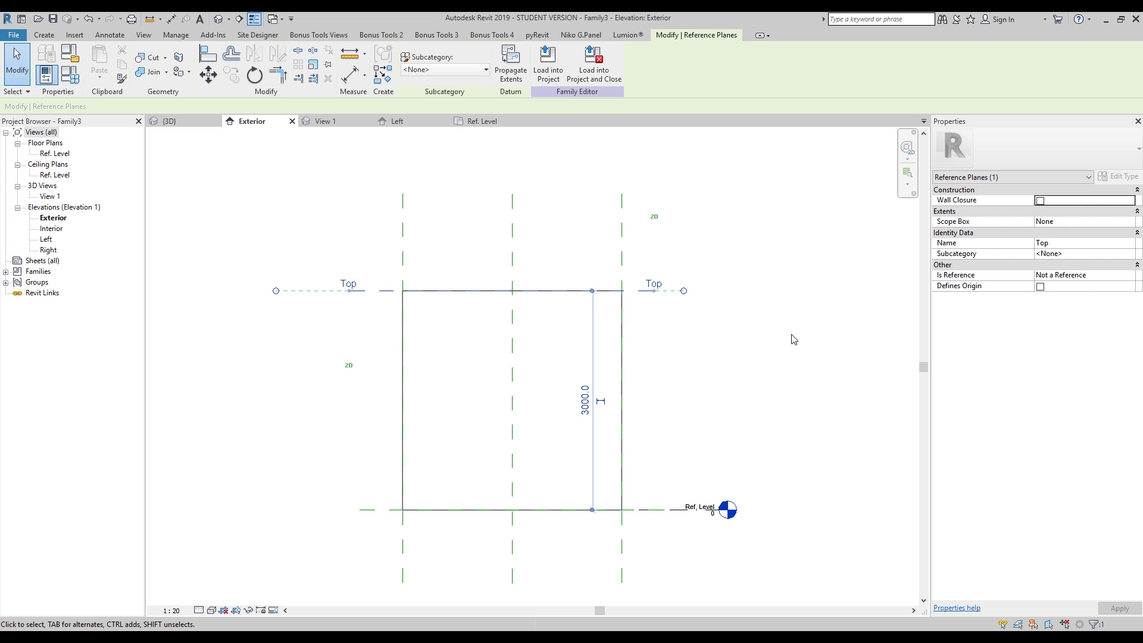
click(758, 343)
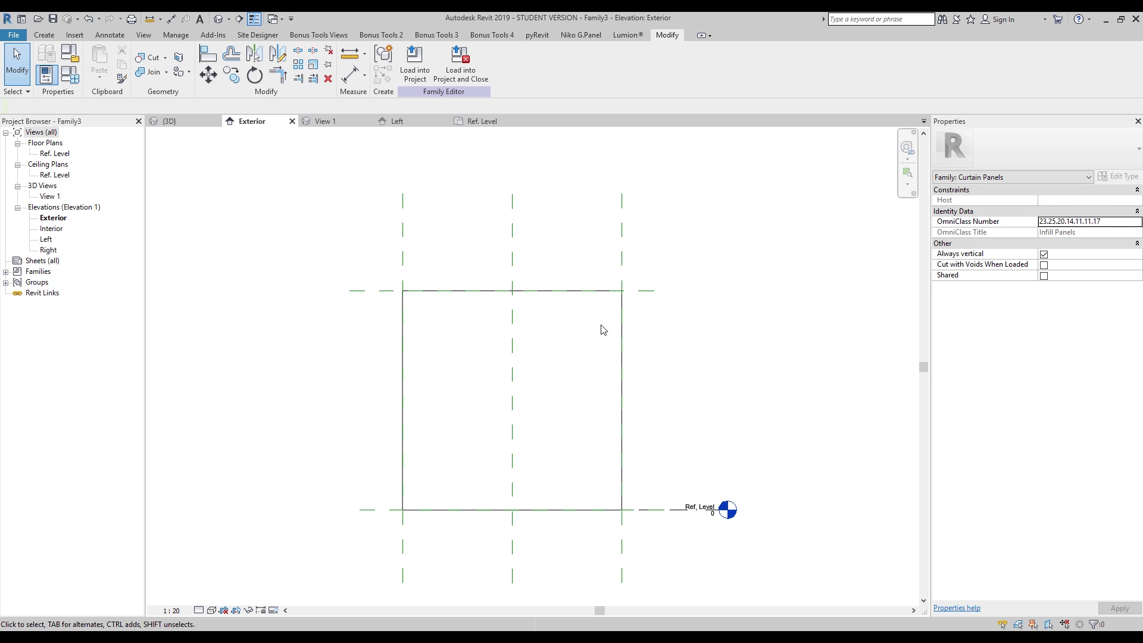
Open the Ref. Level floor plan and select the panel extrusion to review its start and end constraints.
double_click(59, 155)
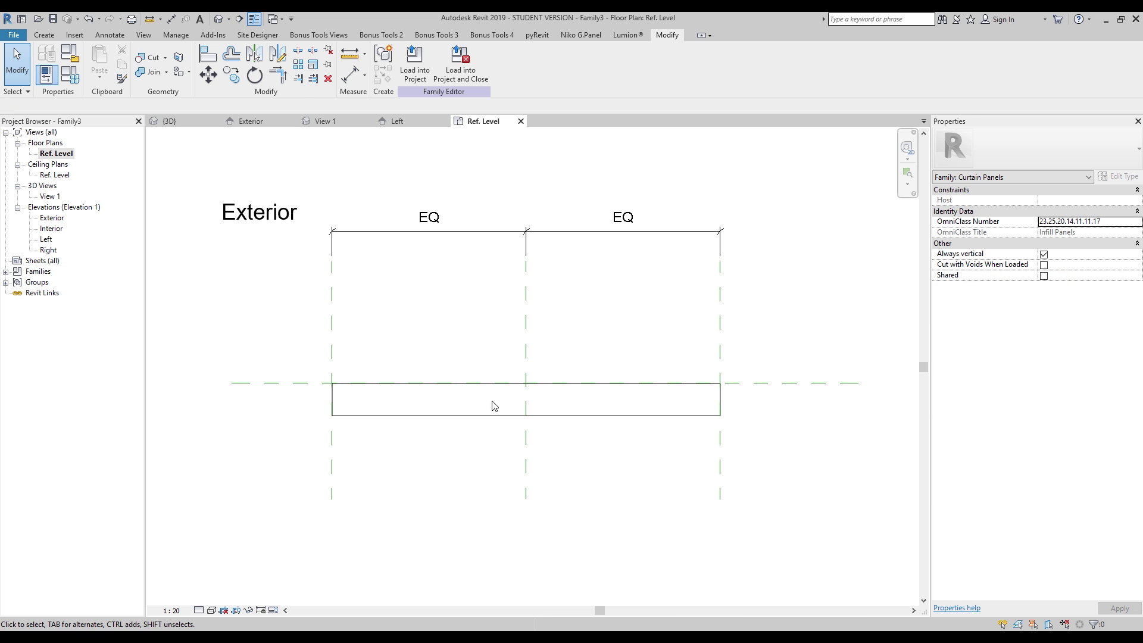
middle_drag(484, 361, 448, 376)
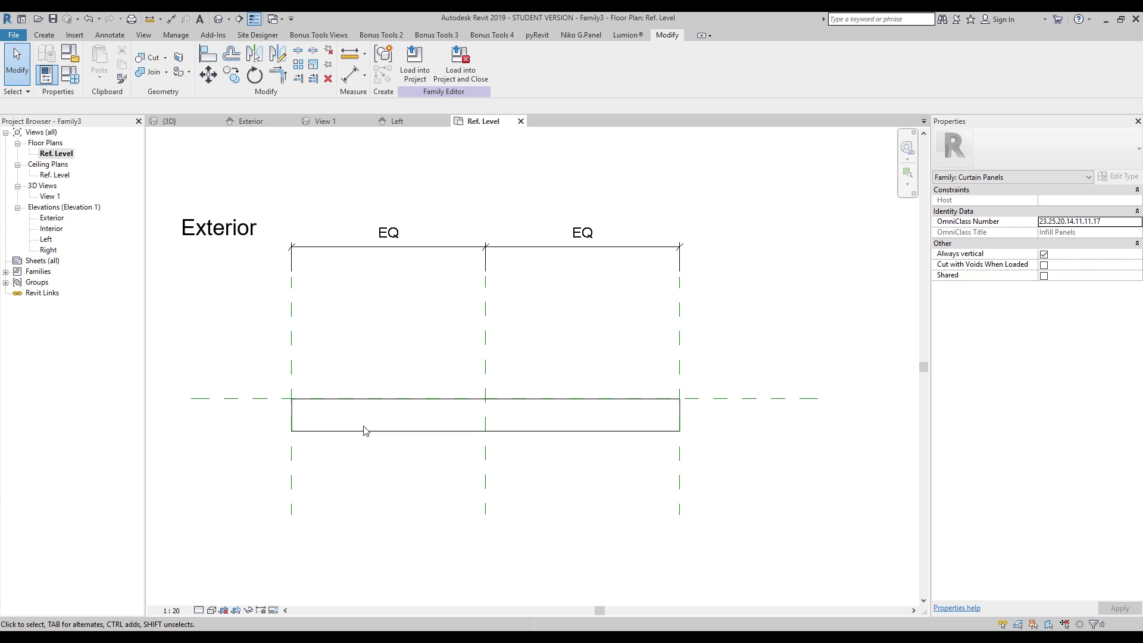
click(386, 434)
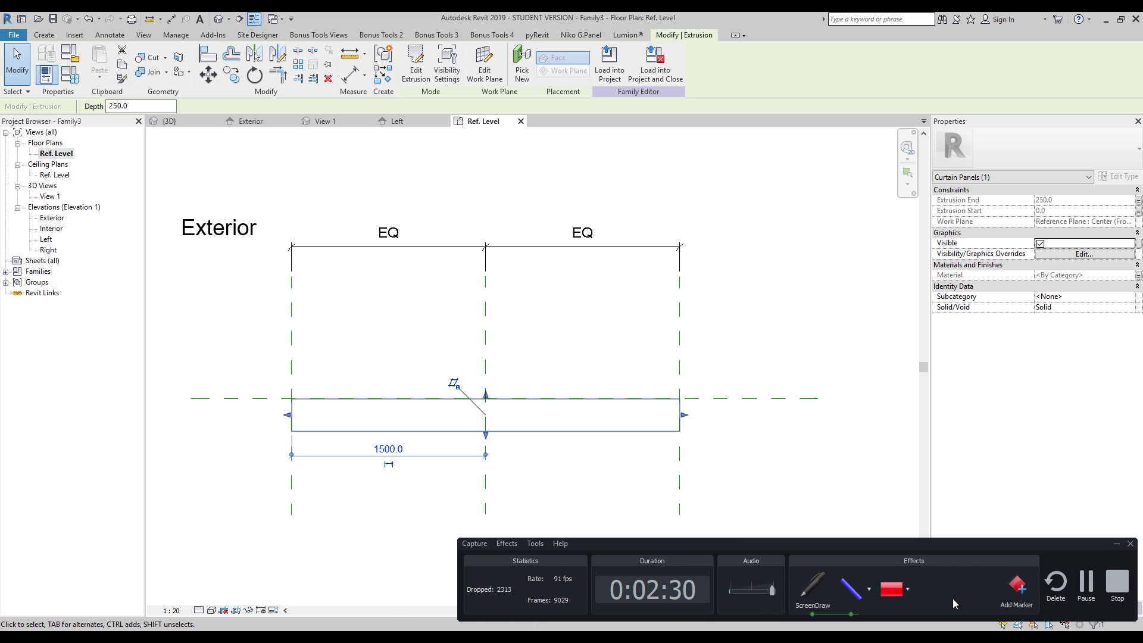
click(960, 599)
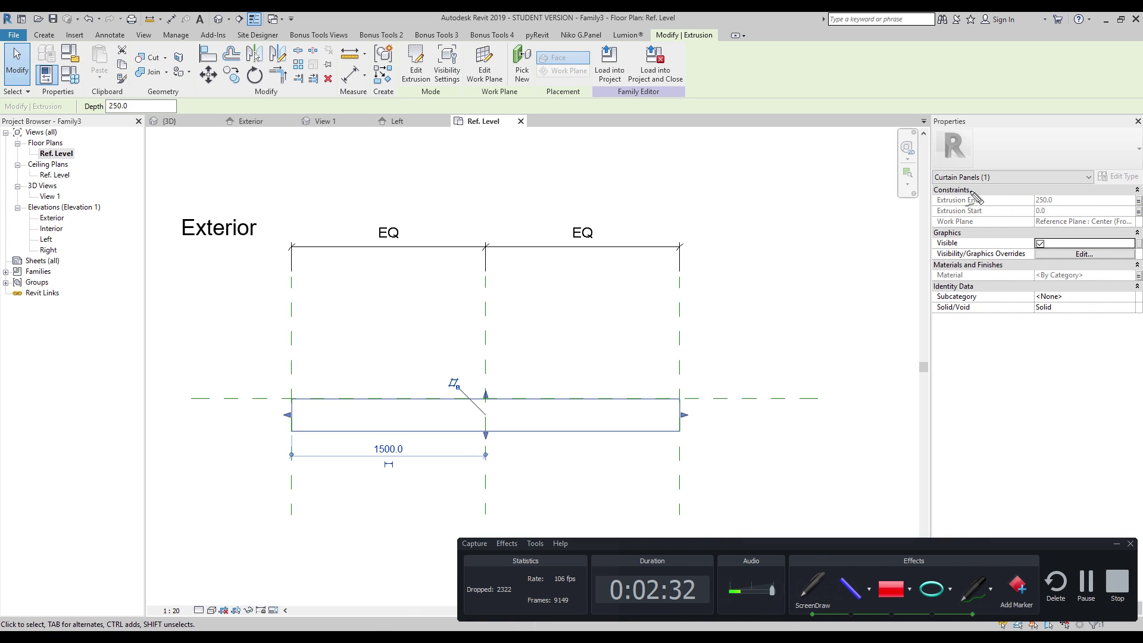
mouse_move(980, 191)
mouse_down()
mouse_move(930, 197)
mouse_move(953, 209)
mouse_move(991, 197)
mouse_move(976, 188)
mouse_move(695, 415)
mouse_move(729, 458)
mouse_move(719, 424)
mouse_up()
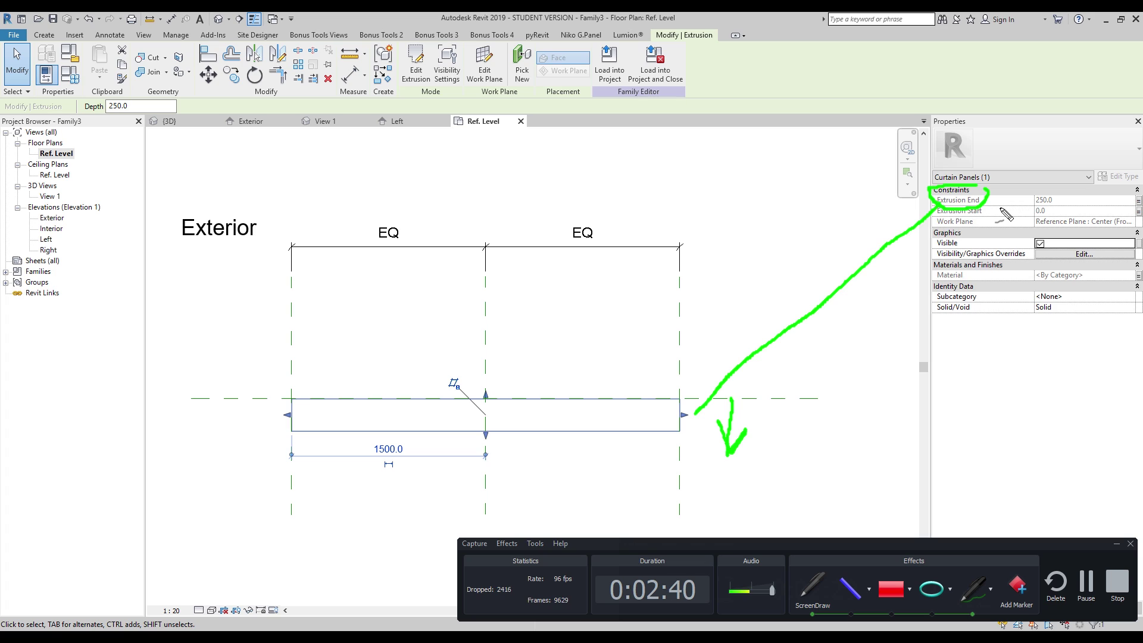
key(Escape)
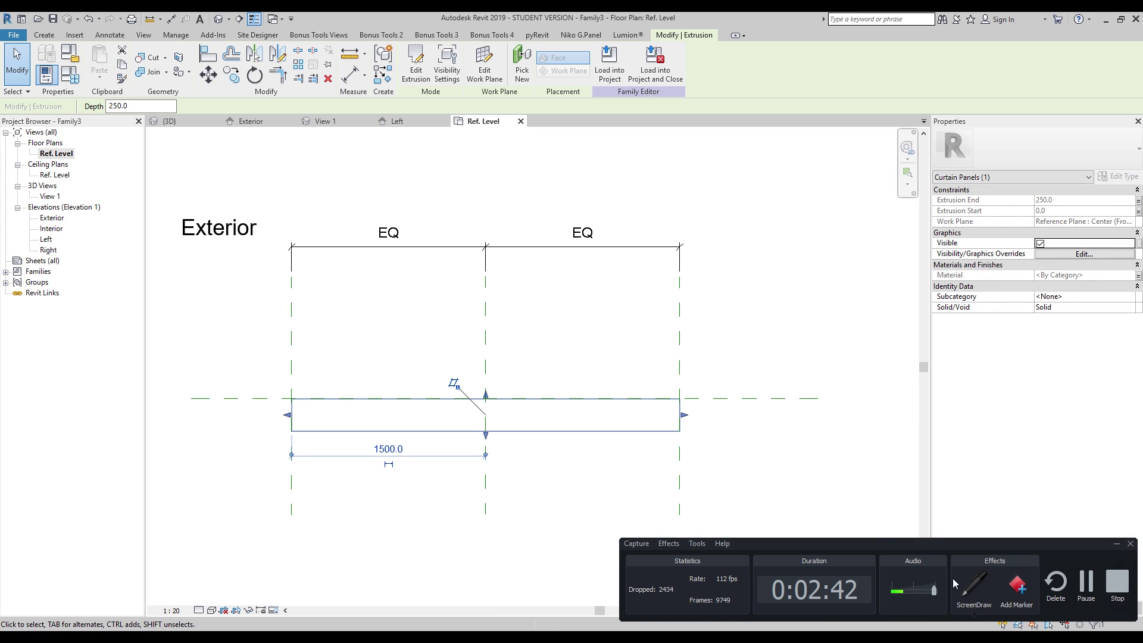
key(ctrl+shift+d)
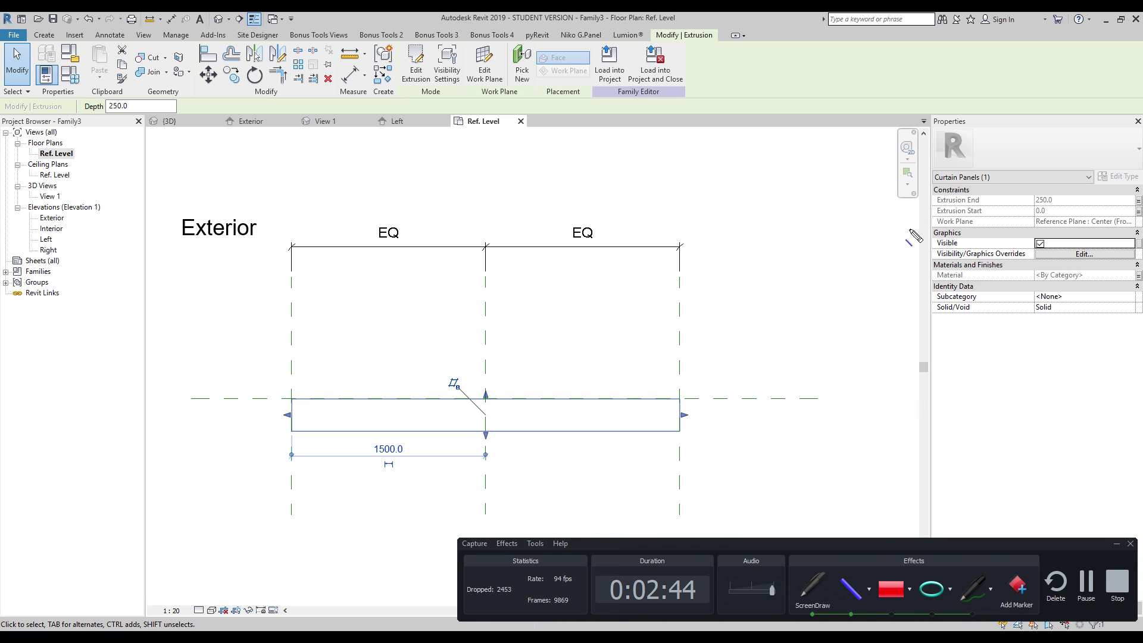
mouse_move(940, 212)
mouse_down()
mouse_move(715, 398)
mouse_move(700, 377)
mouse_move(696, 320)
mouse_move(685, 333)
mouse_move(714, 345)
mouse_up()
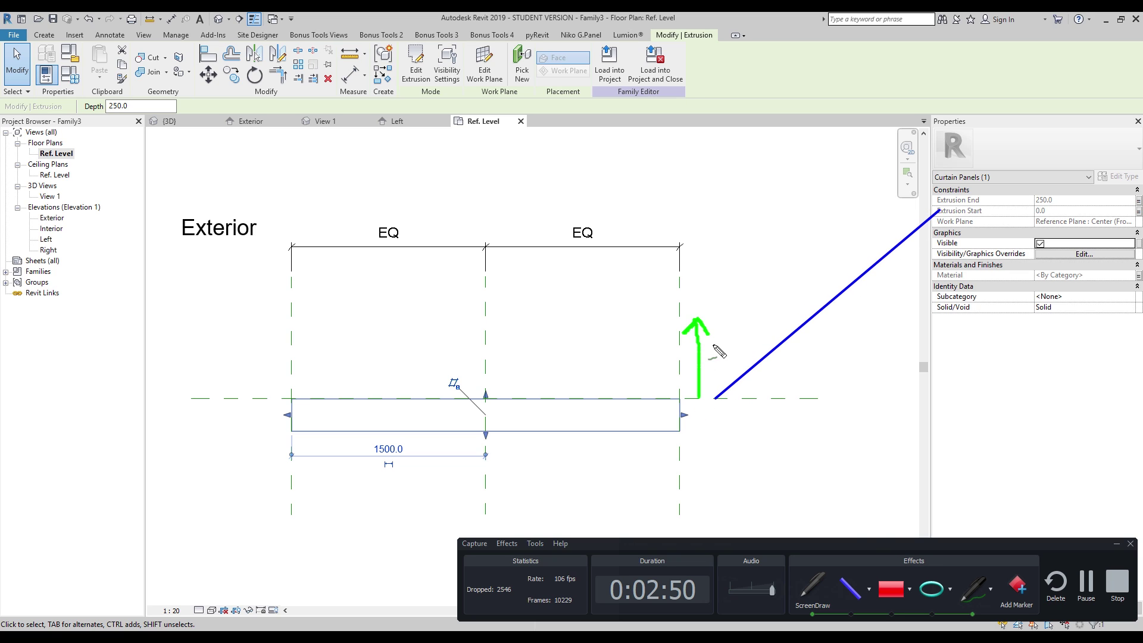
mouse_move(1065, 206)
mouse_down()
mouse_move(1025, 216)
mouse_move(1070, 212)
mouse_move(1049, 218)
mouse_up()
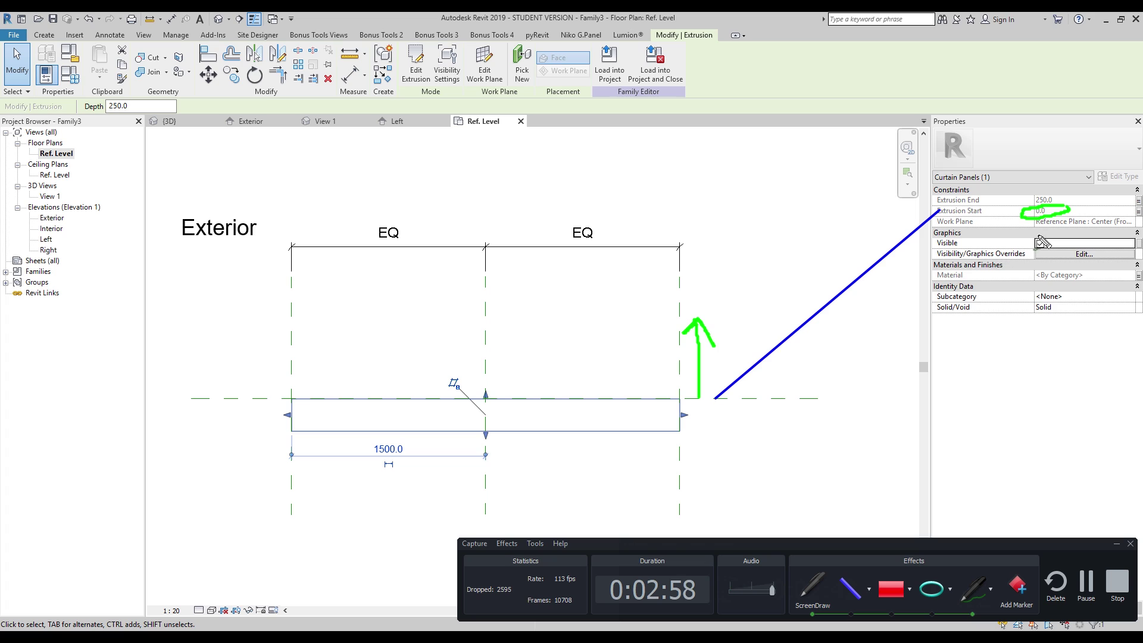
mouse_move(675, 221)
mouse_down()
mouse_move(704, 220)
mouse_move(732, 197)
mouse_move(721, 239)
mouse_move(772, 222)
mouse_move(765, 237)
mouse_move(771, 203)
mouse_move(797, 202)
mouse_move(793, 236)
mouse_move(791, 206)
mouse_up()
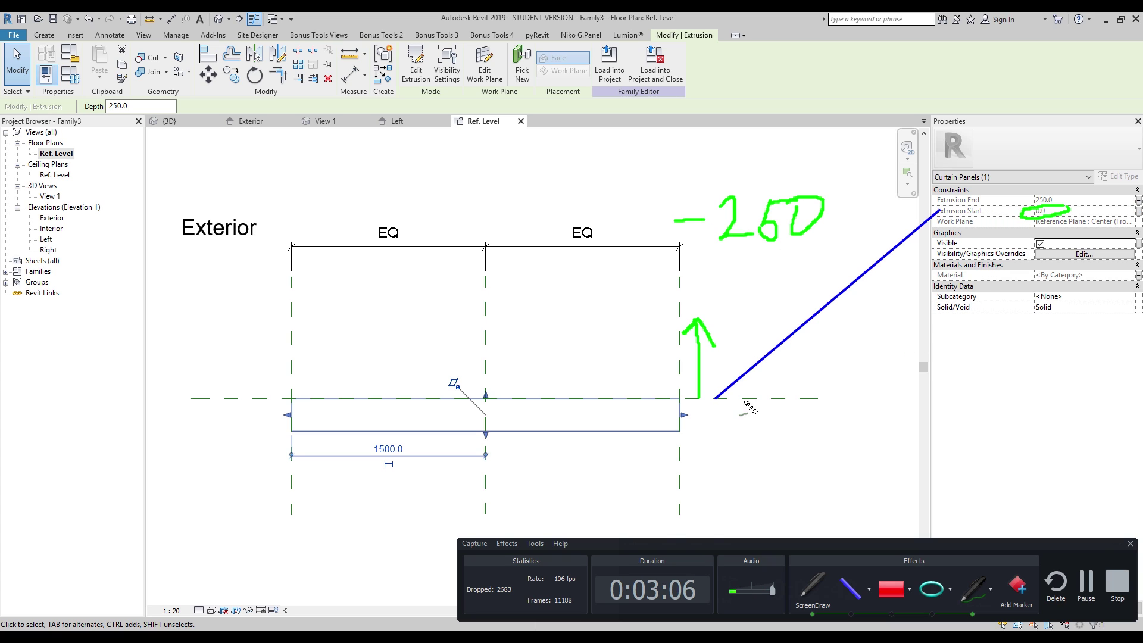
drag(736, 403, 733, 475)
drag(753, 448, 733, 475)
drag(719, 431, 733, 474)
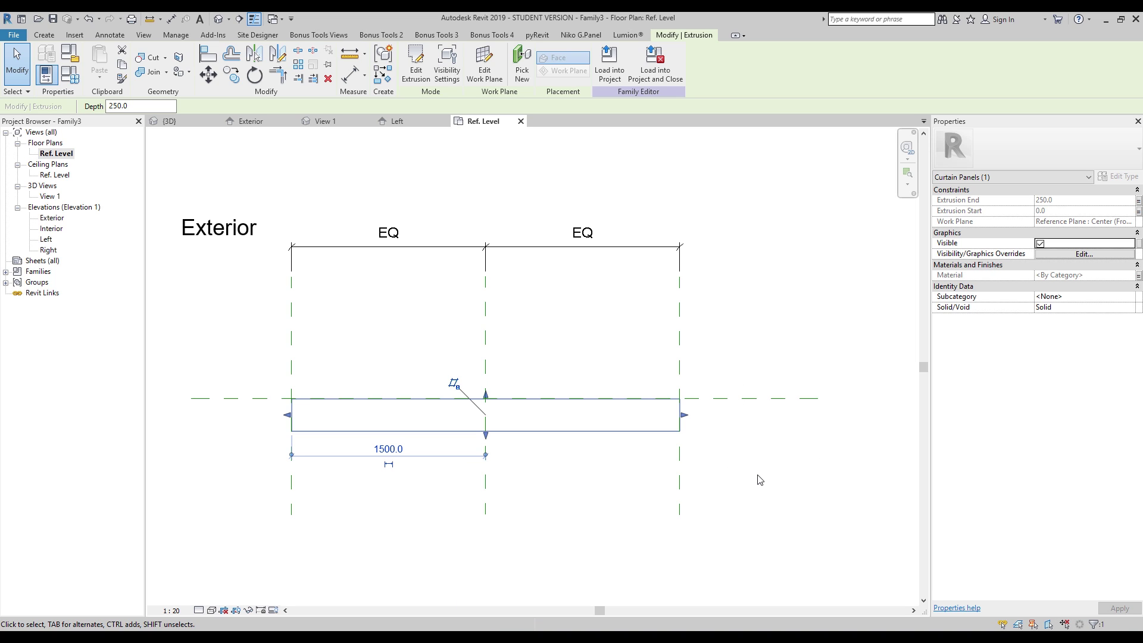
Add a Length type parameter named Thikness, grouped under Dimensions, to the family types and set its value to 250.
middle_drag(439, 448, 393, 426)
key(Escape)
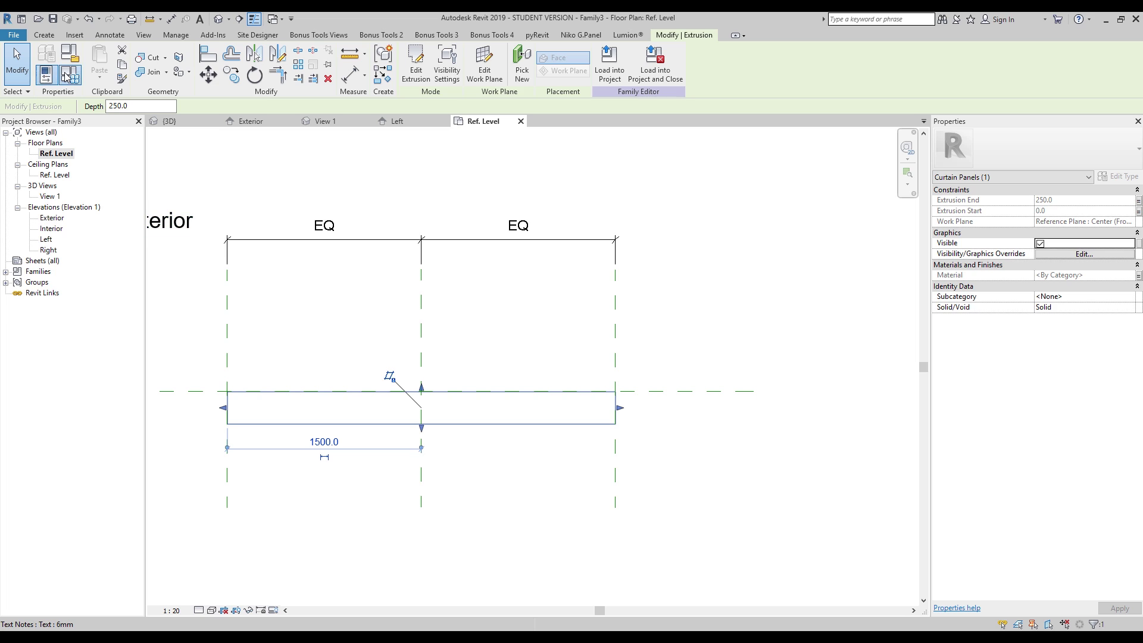
click(45, 75)
drag(720, 133, 802, 136)
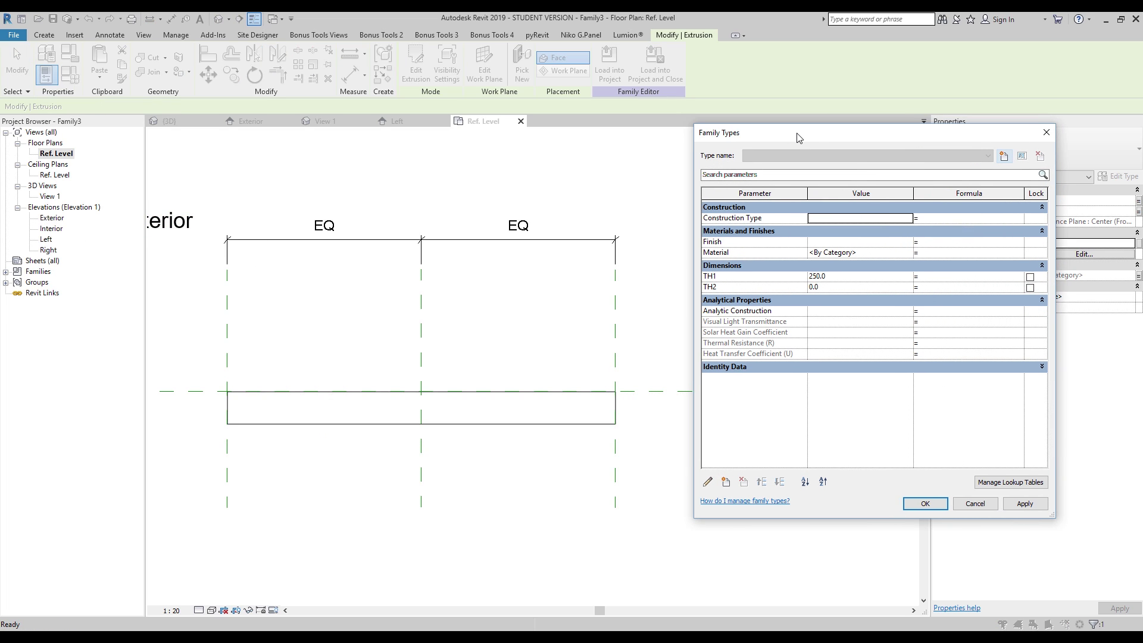
click(726, 481)
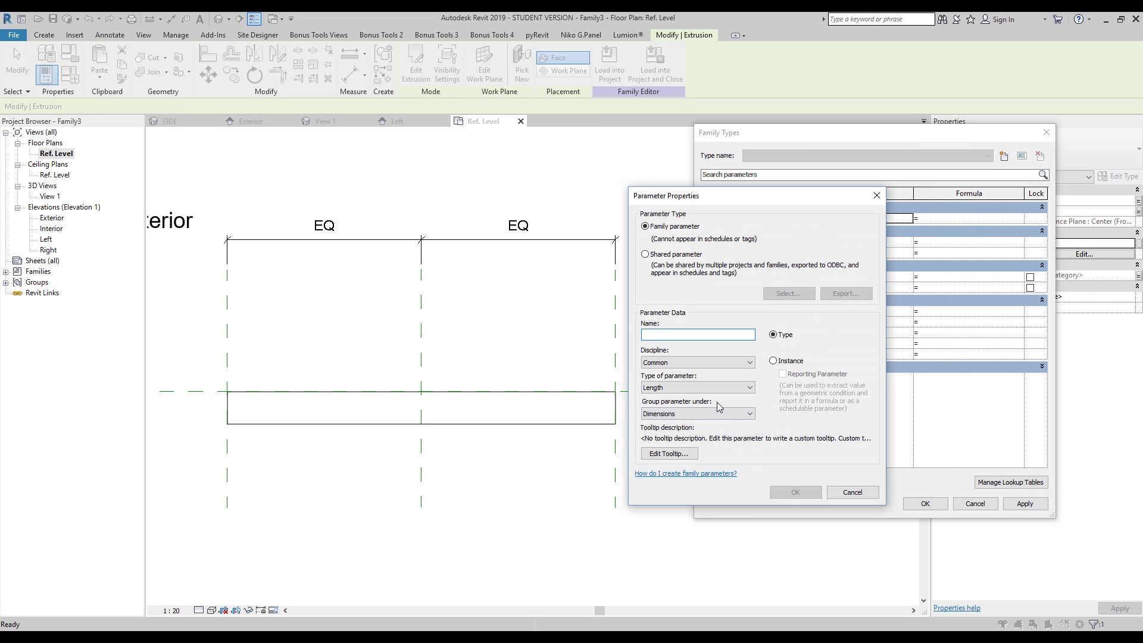
text(Thikness)
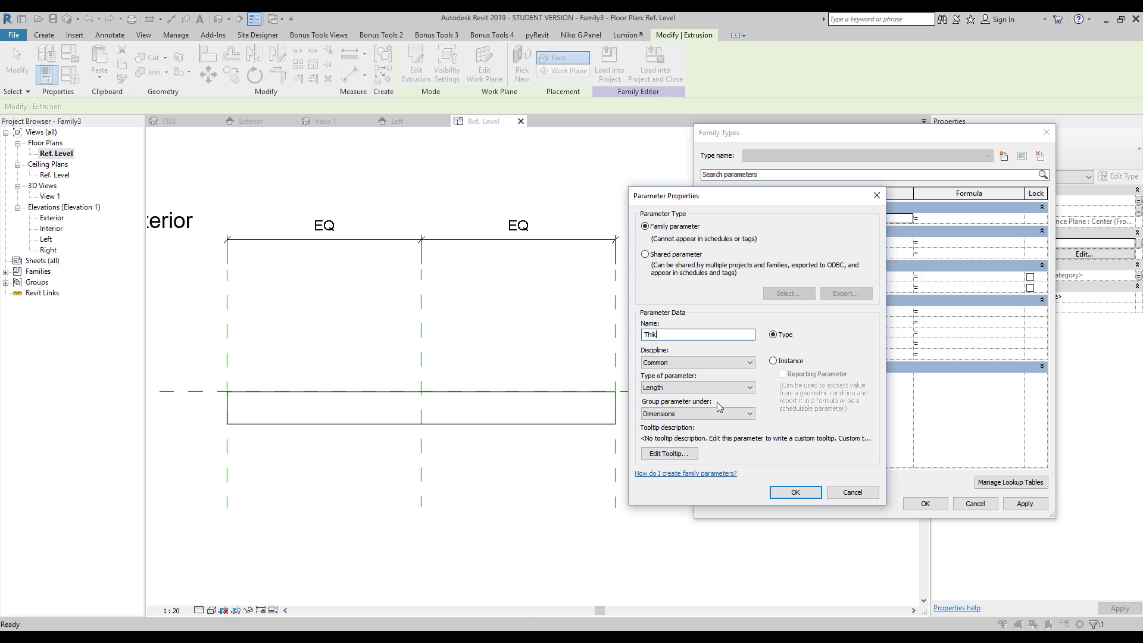
click(773, 494)
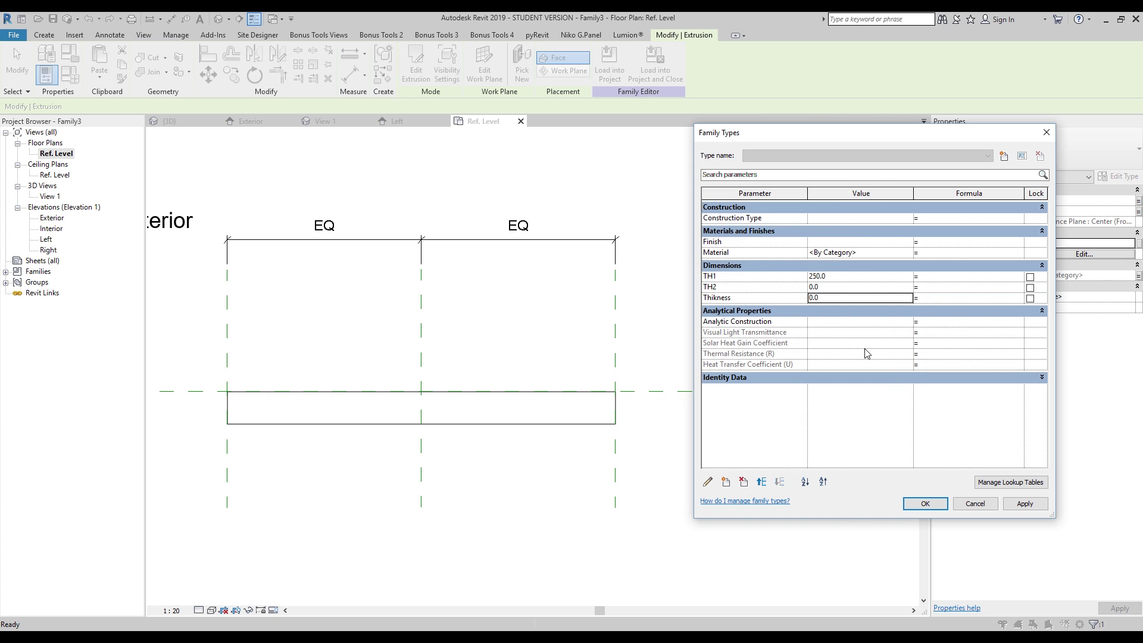
click(841, 299)
click(759, 298)
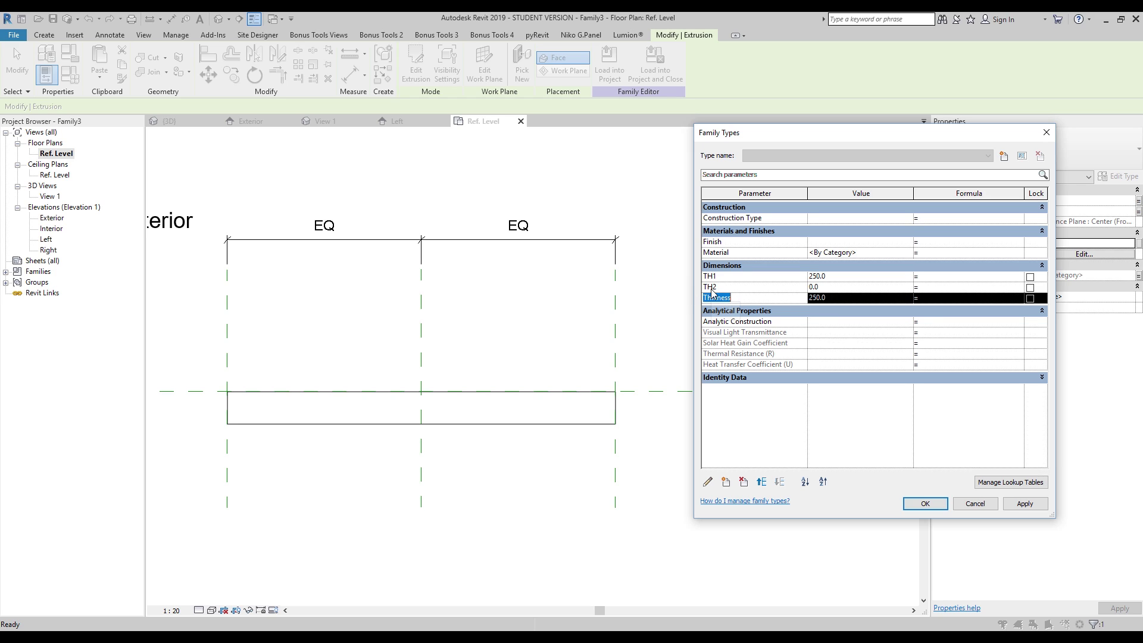
Set the formula of the TH2 parameter to (Thikness / 2).
click(943, 289)
text(Thikness/2))
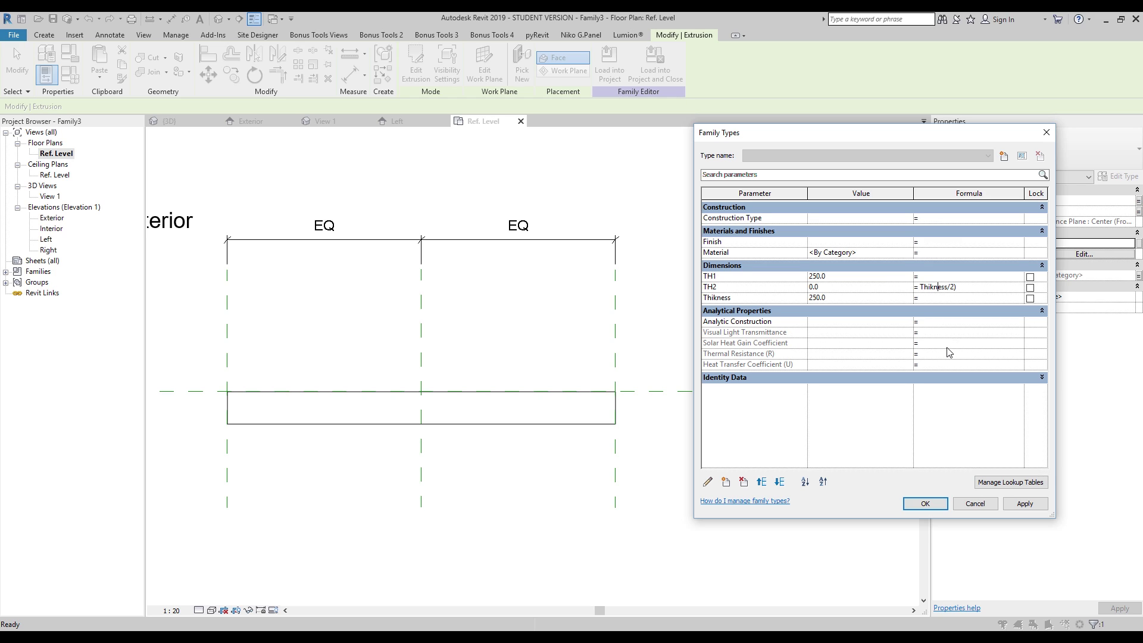
key(Return)
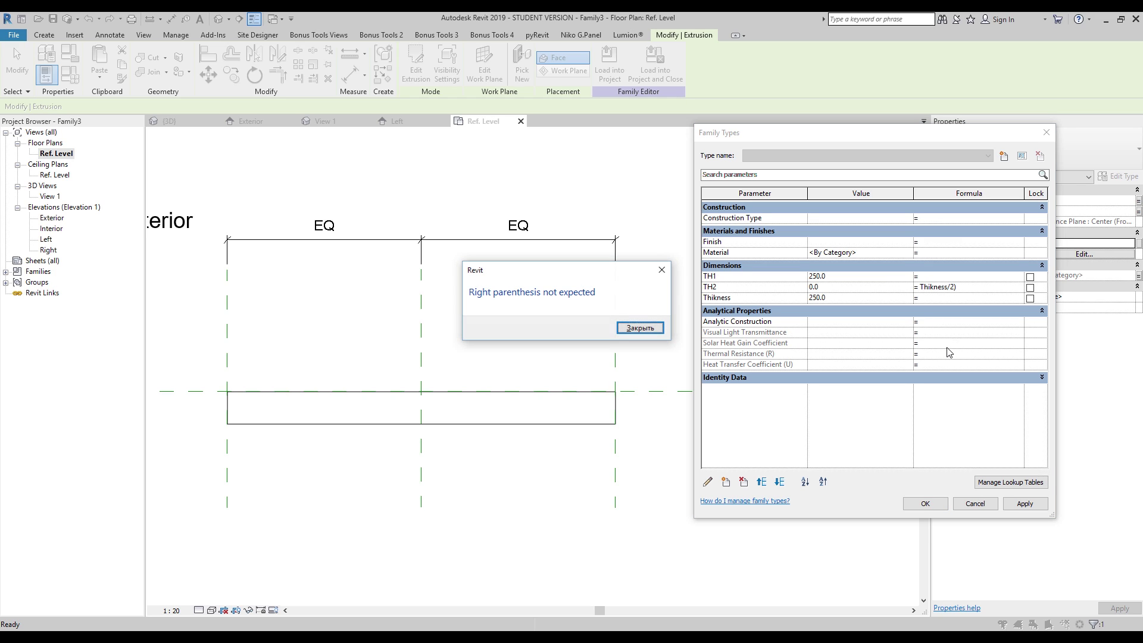
click(641, 328)
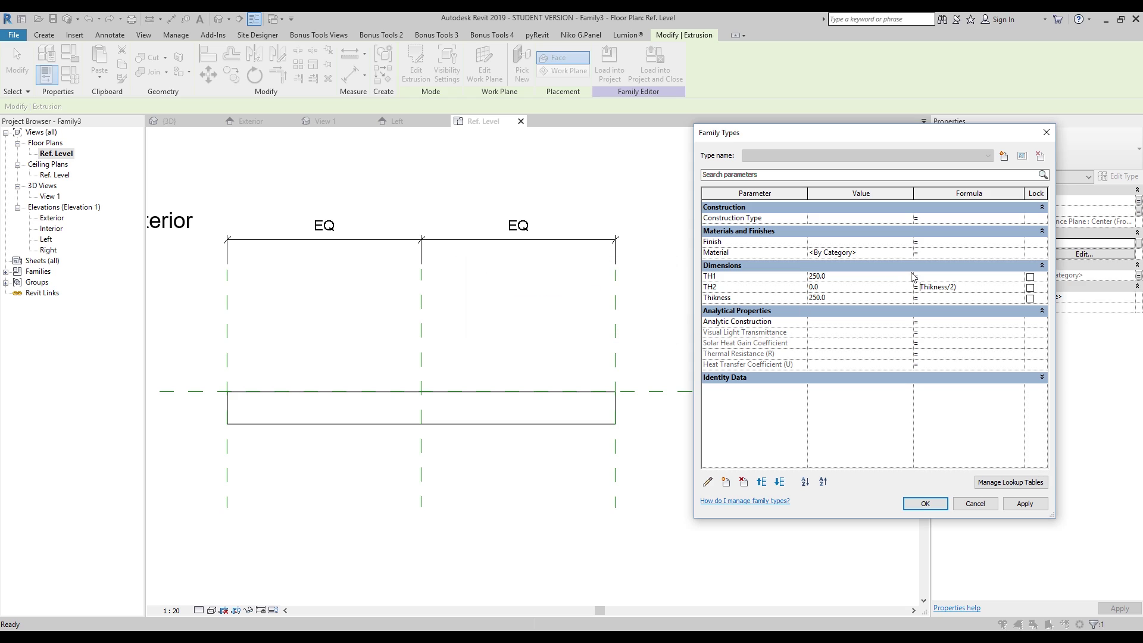
text(()
double_click(970, 294)
key(Return)
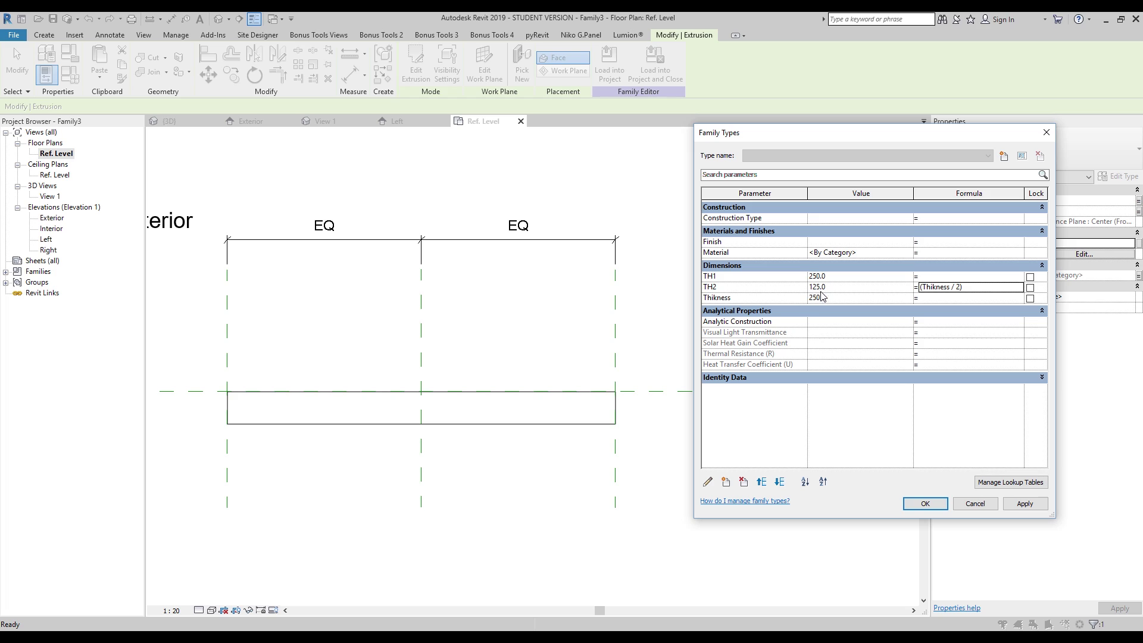
Copy TH2's formula, (Thikness / 2), to the TH1 parameter.
drag(968, 291, 927, 280)
key(ctrl+c)
click(942, 277)
key(ctrl+v)
key(Return)
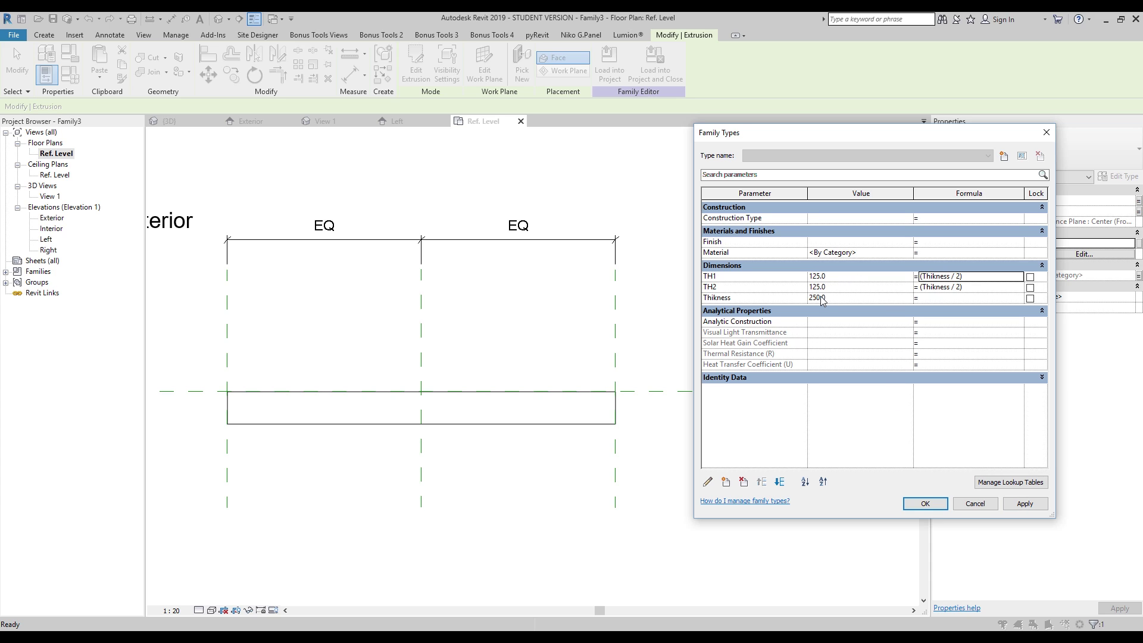
Try to apply the TH1 and TH2 formulas to the panel extrusion.
click(1025, 504)
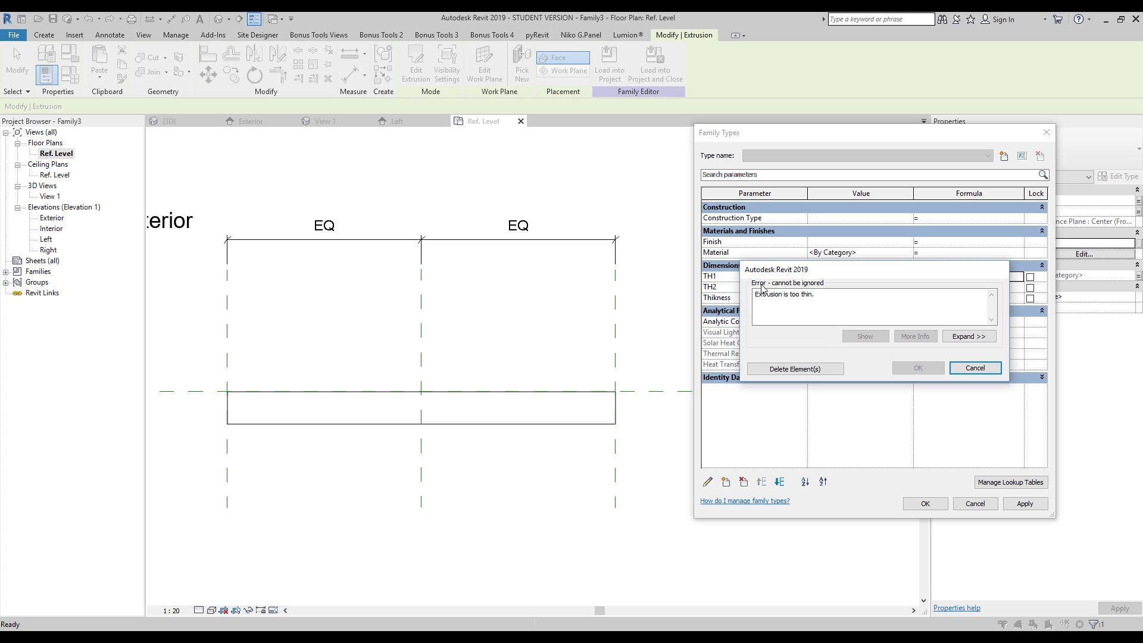
drag(774, 300, 822, 301)
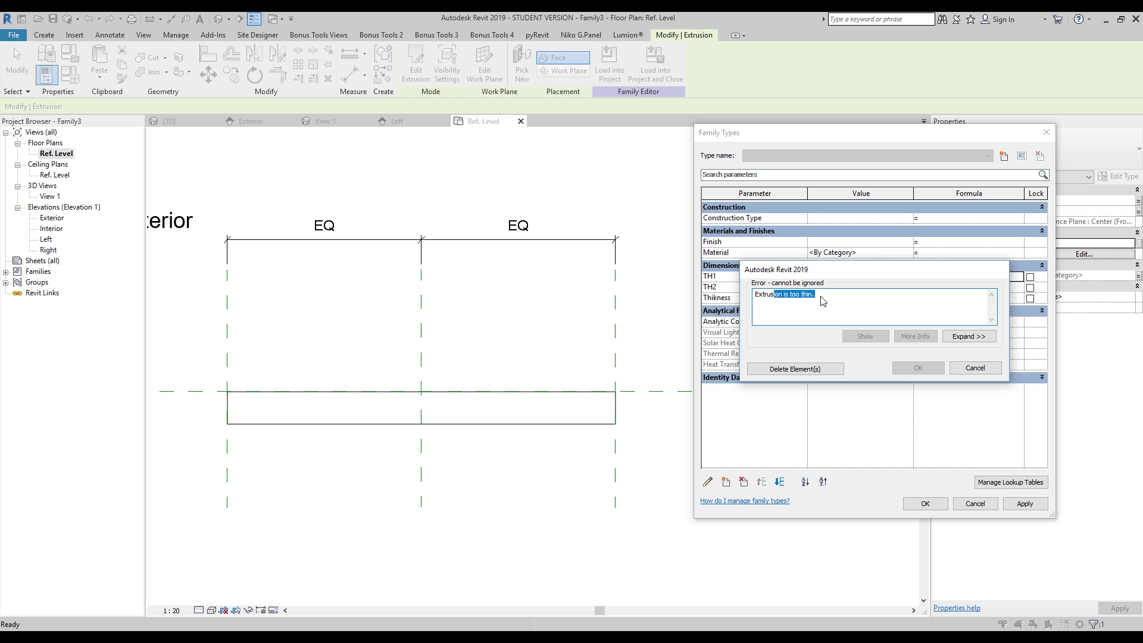
click(979, 369)
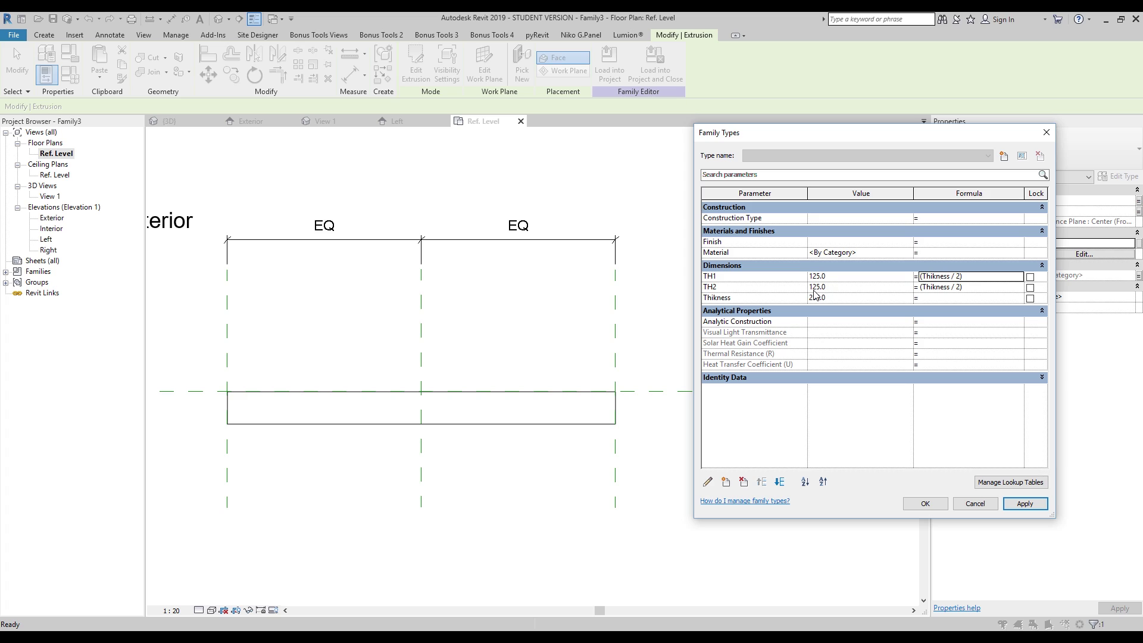
Set the TH2 formula to (Thikness / 2) * -1 and the TH1 formula to (Thikness / 2) * 1, and apply them.
click(974, 289)
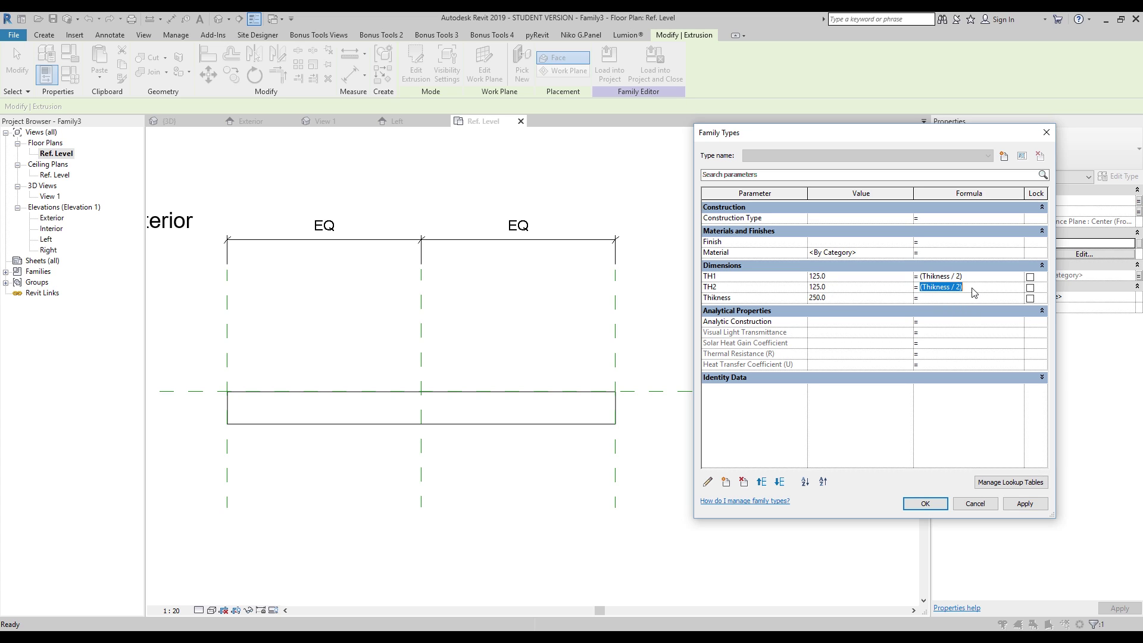
click(974, 291)
click(974, 281)
key(Return)
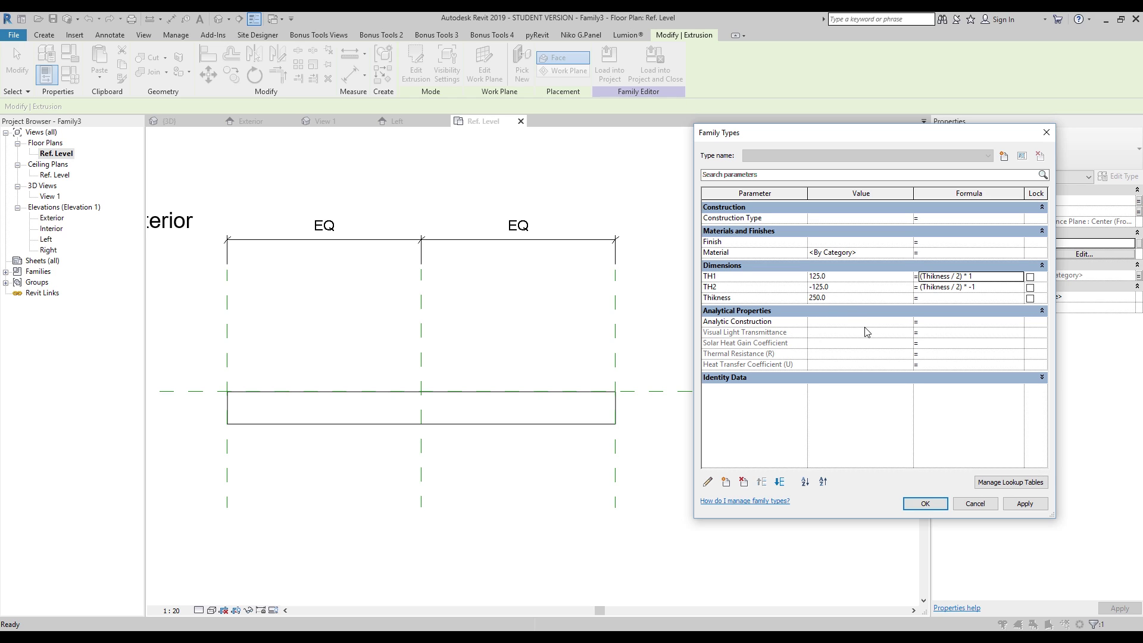
click(1022, 505)
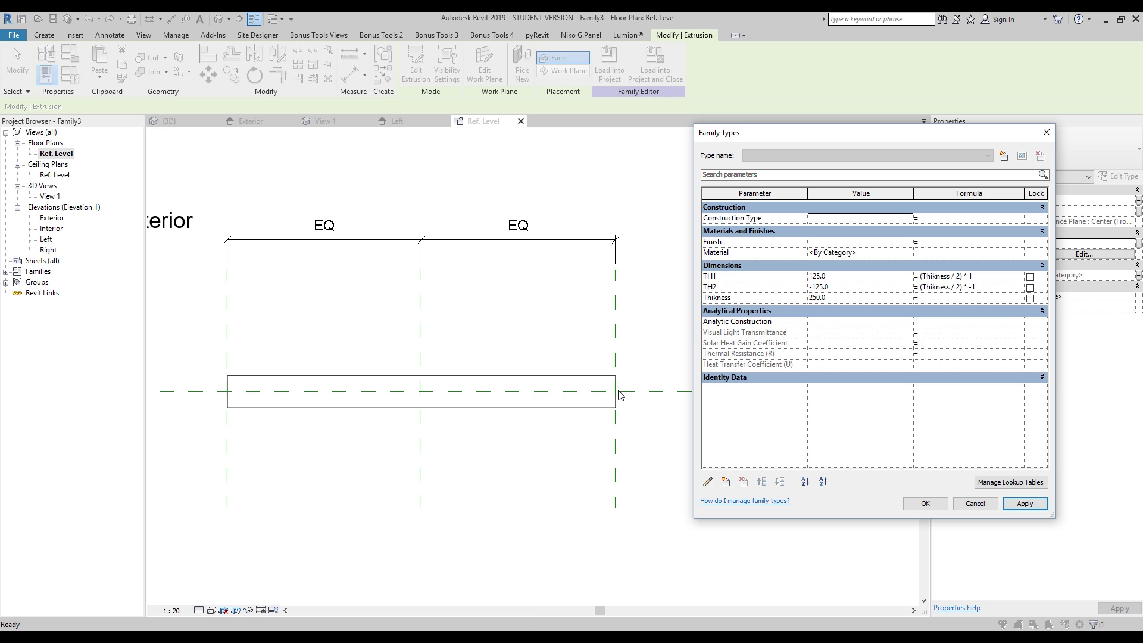
click(923, 504)
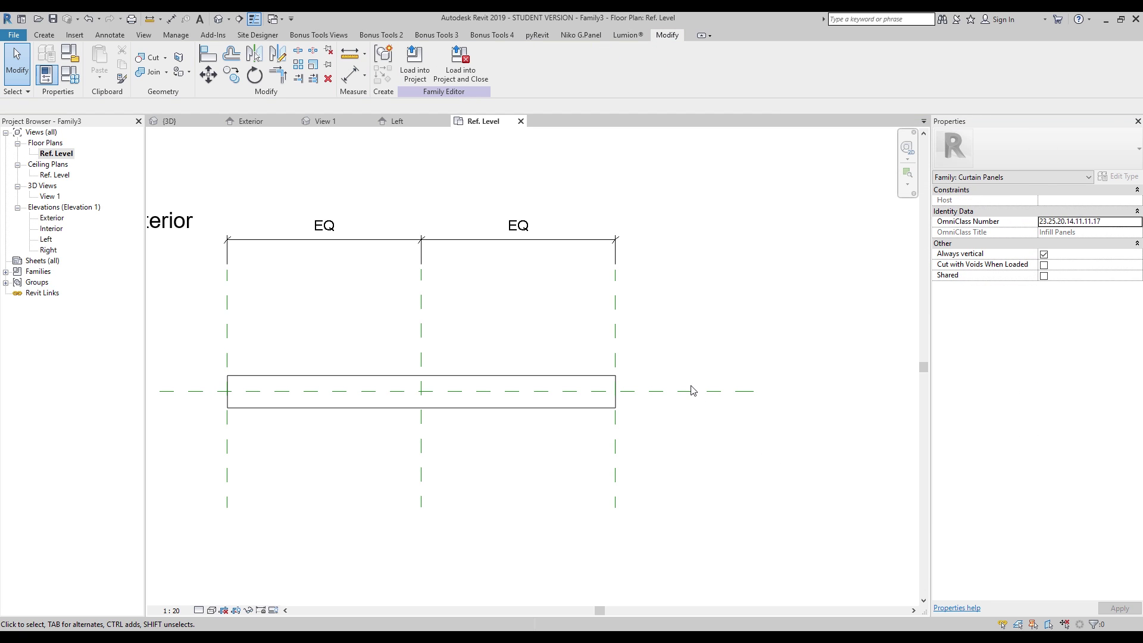
Try to dimension the panel's two faces against the centre reference plane.
key(d)
key(i)
click(599, 376)
click(588, 391)
click(592, 407)
click(671, 426)
key(Escape)
key(Escape)
Review the family's thickness parameters and the panel extrusion's start and end constraints.
click(73, 86)
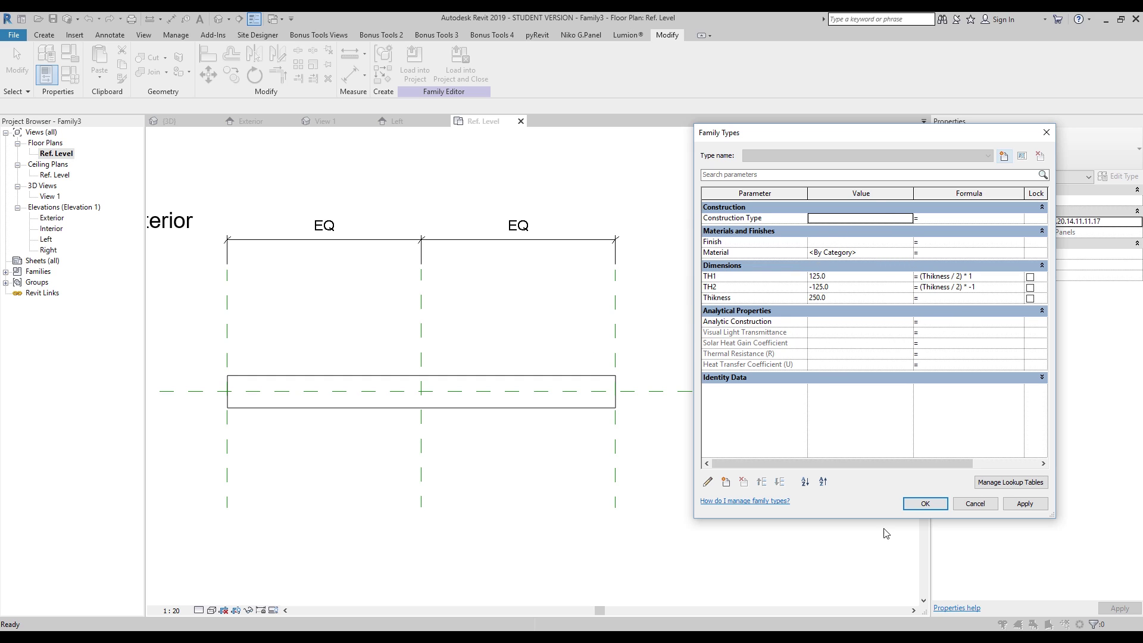
click(925, 504)
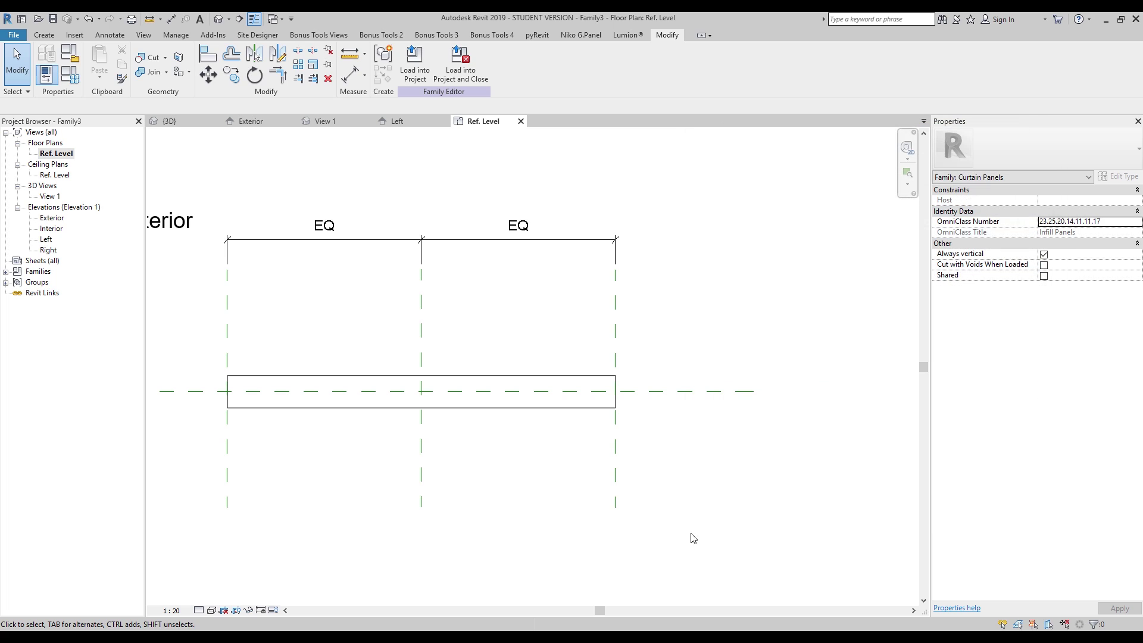
click(452, 409)
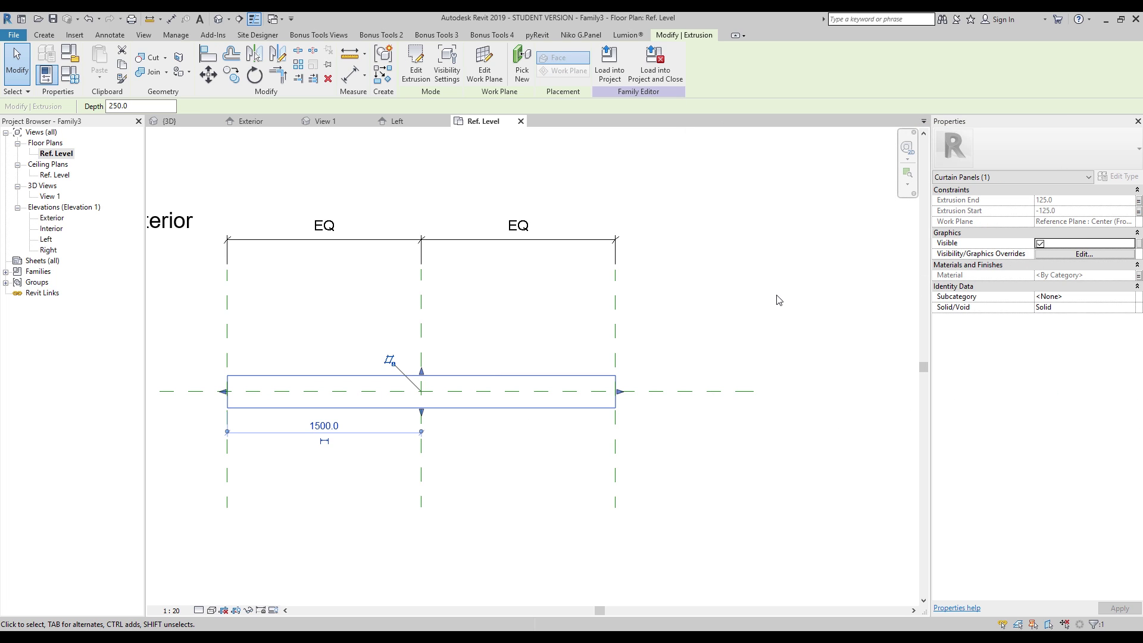
click(779, 299)
Test the parametric panel thickness by setting Thikness to 500.
click(69, 74)
click(870, 298)
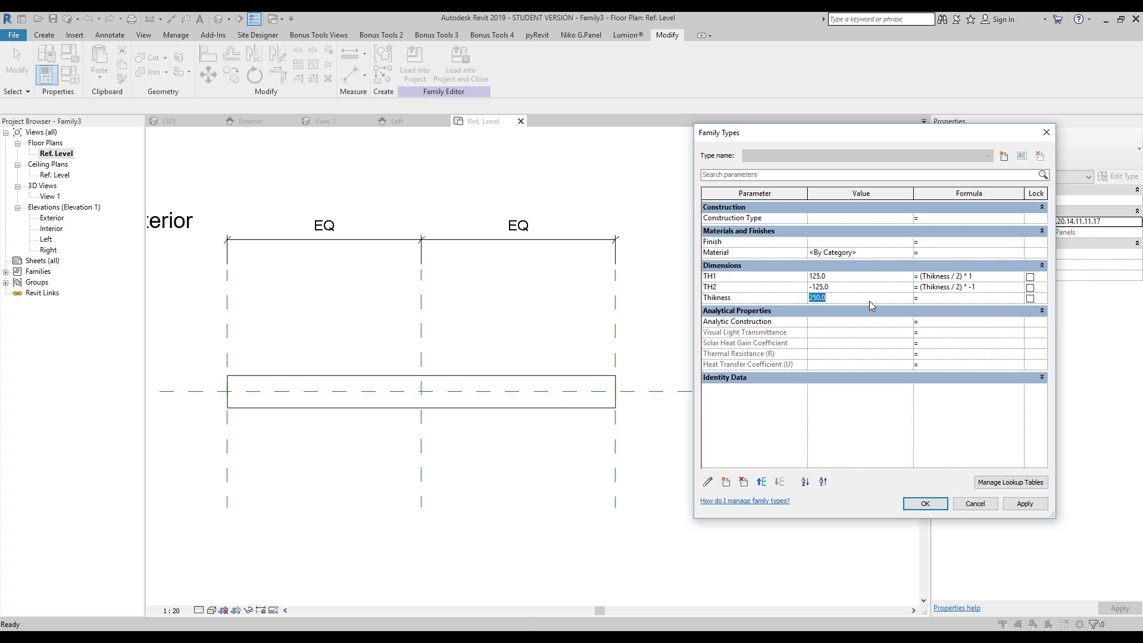
text(500)
key(Return)
click(924, 504)
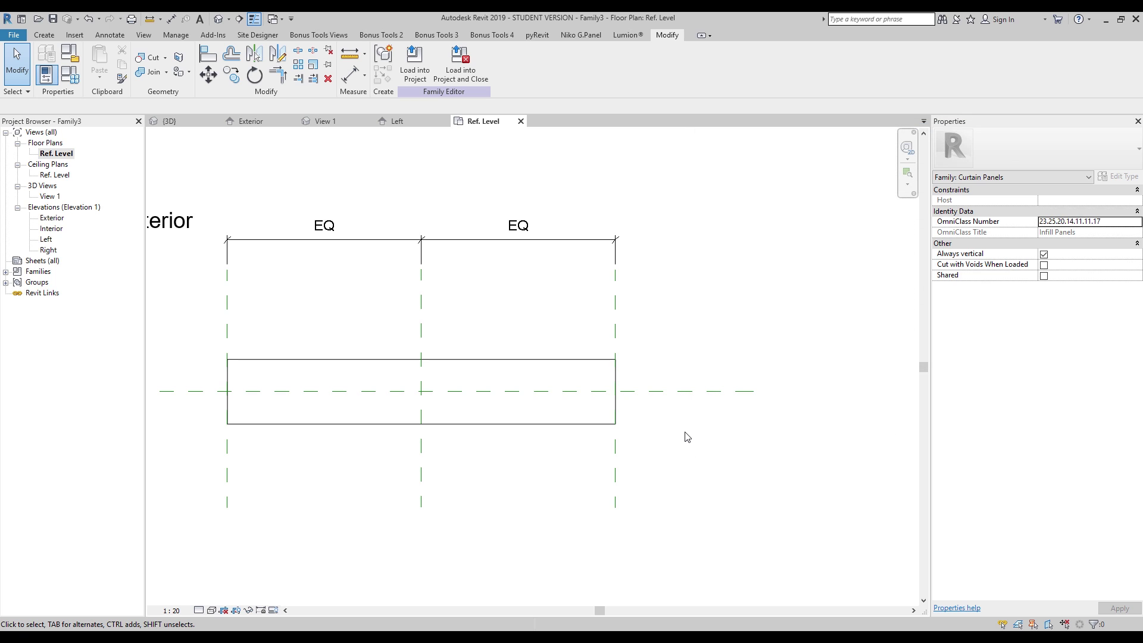
Set the Thikness parameter back to 250 in the family types.
click(70, 74)
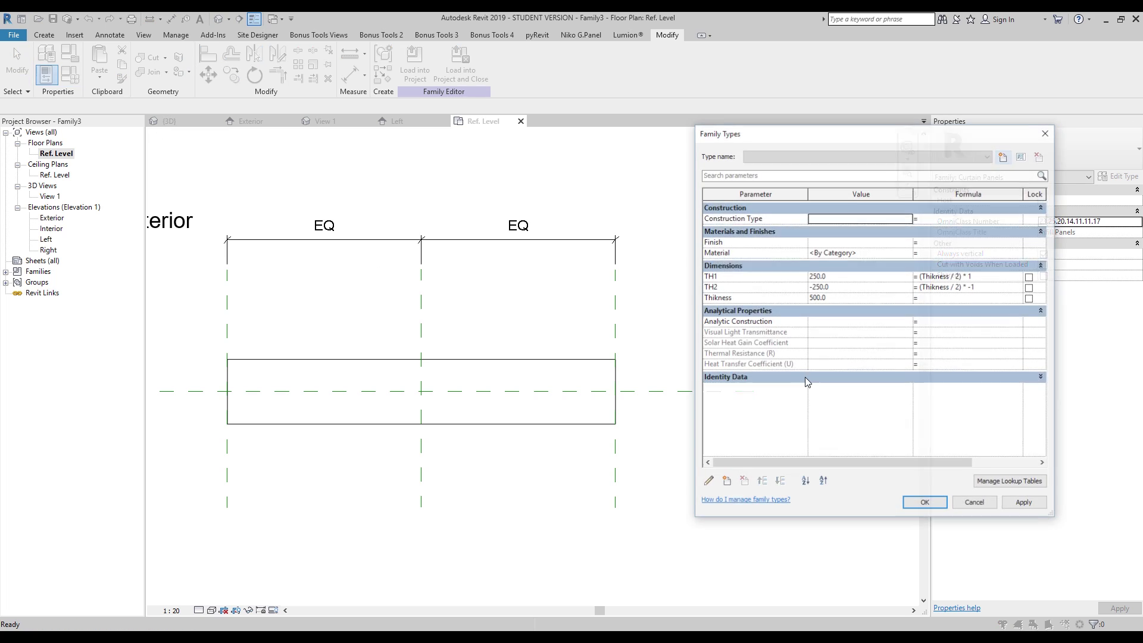
click(852, 298)
text(250)
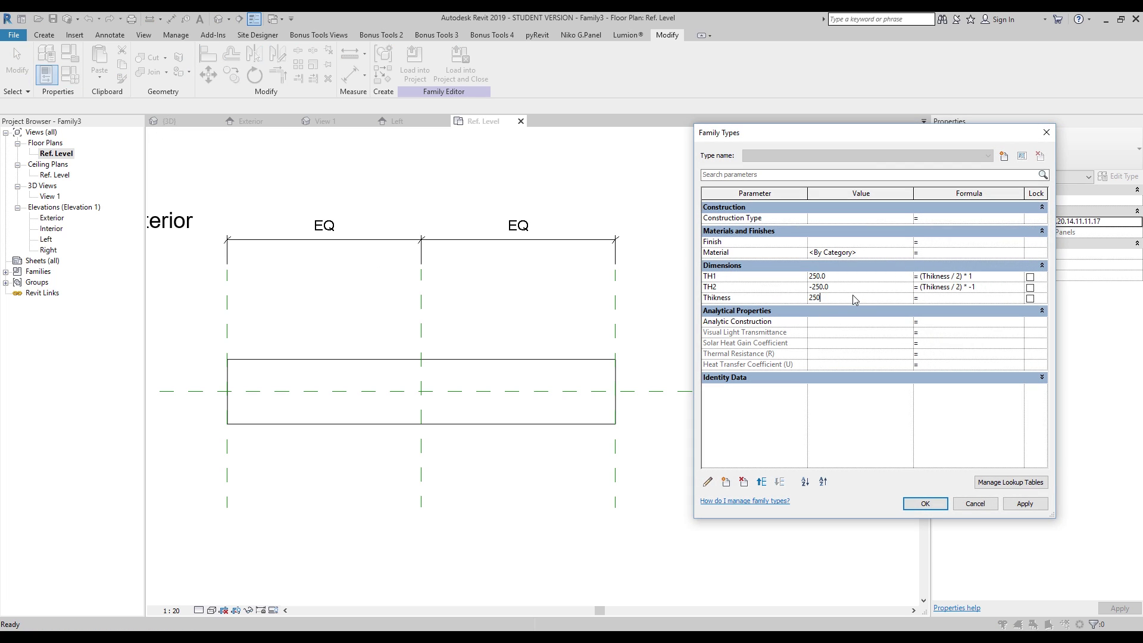
key(Return)
click(923, 504)
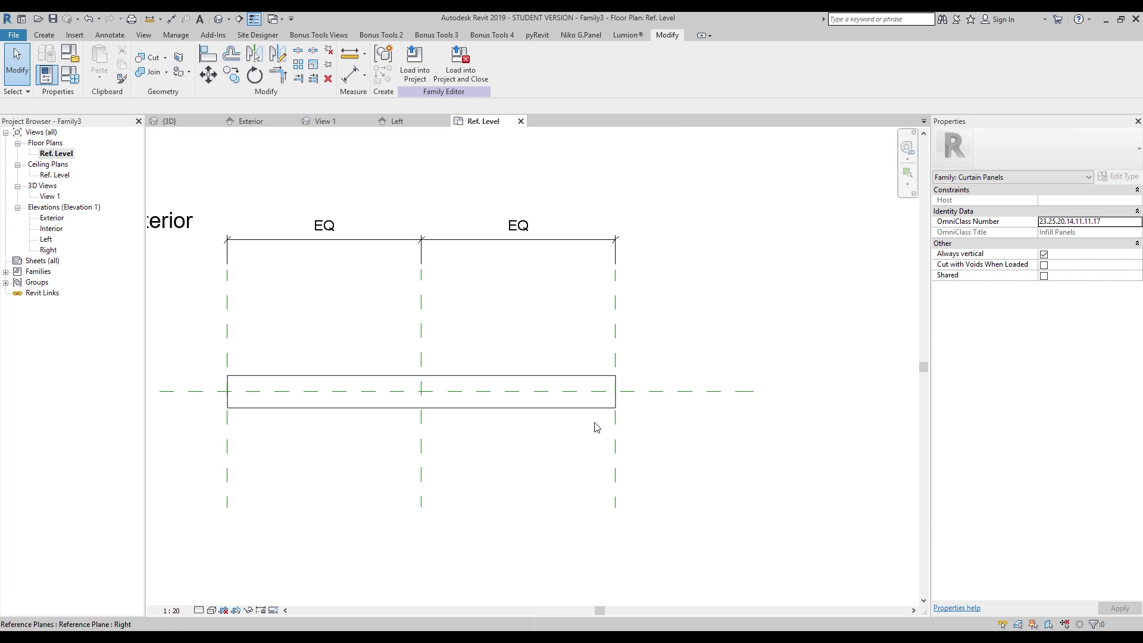
Open the Exterior elevation, and create a new family from the Metric Generic Model face based.rft template.
double_click(51, 219)
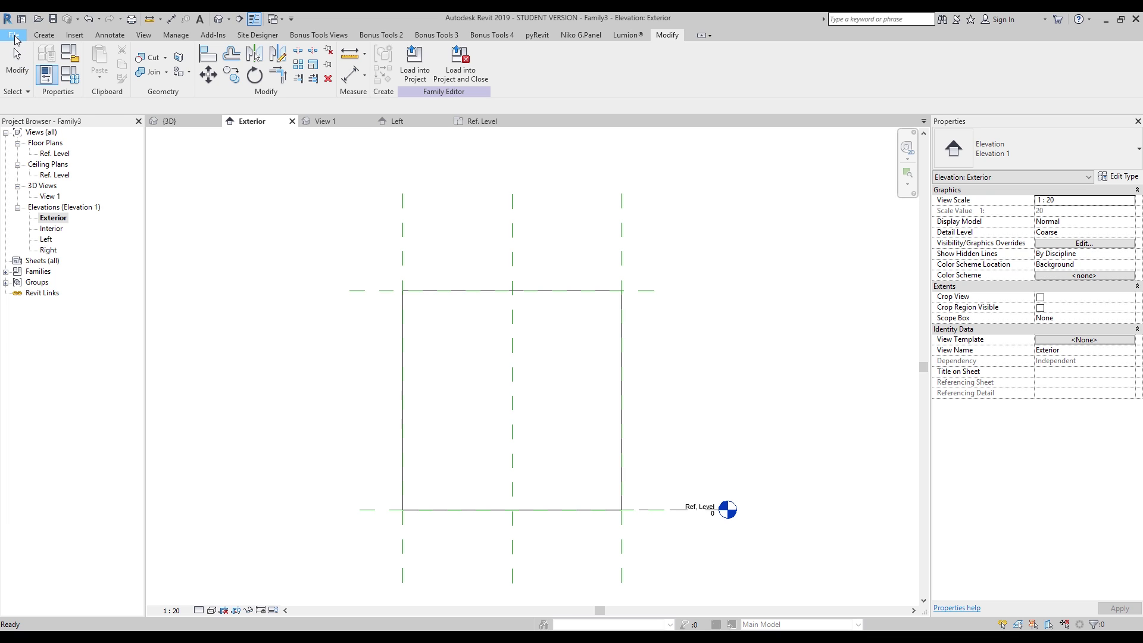
click(14, 37)
mouse_move(78, 89)
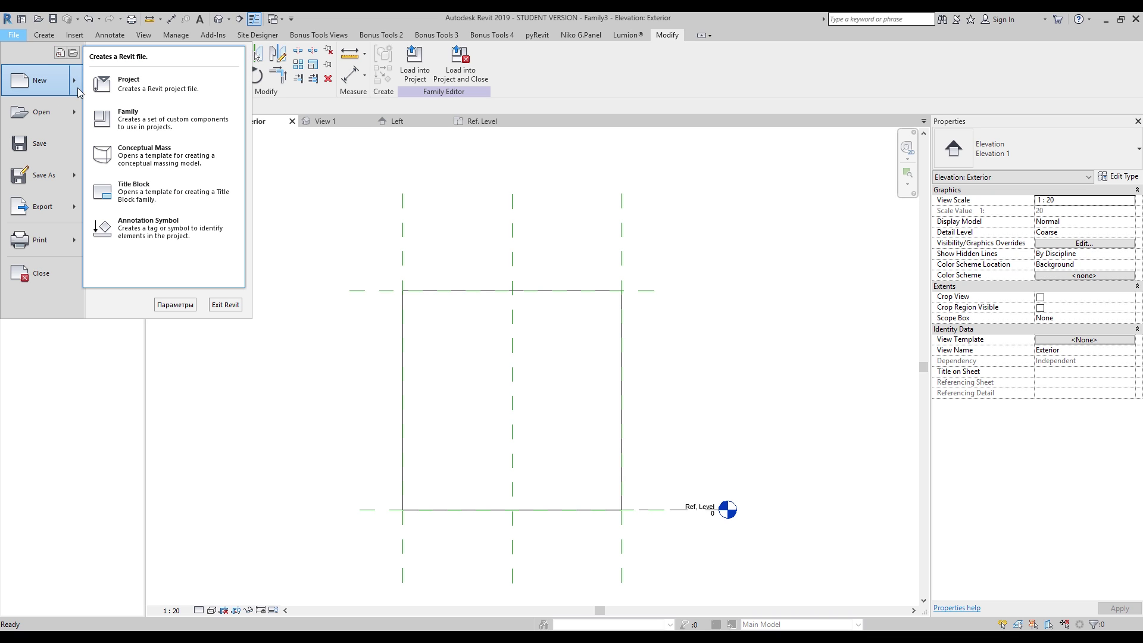
click(137, 116)
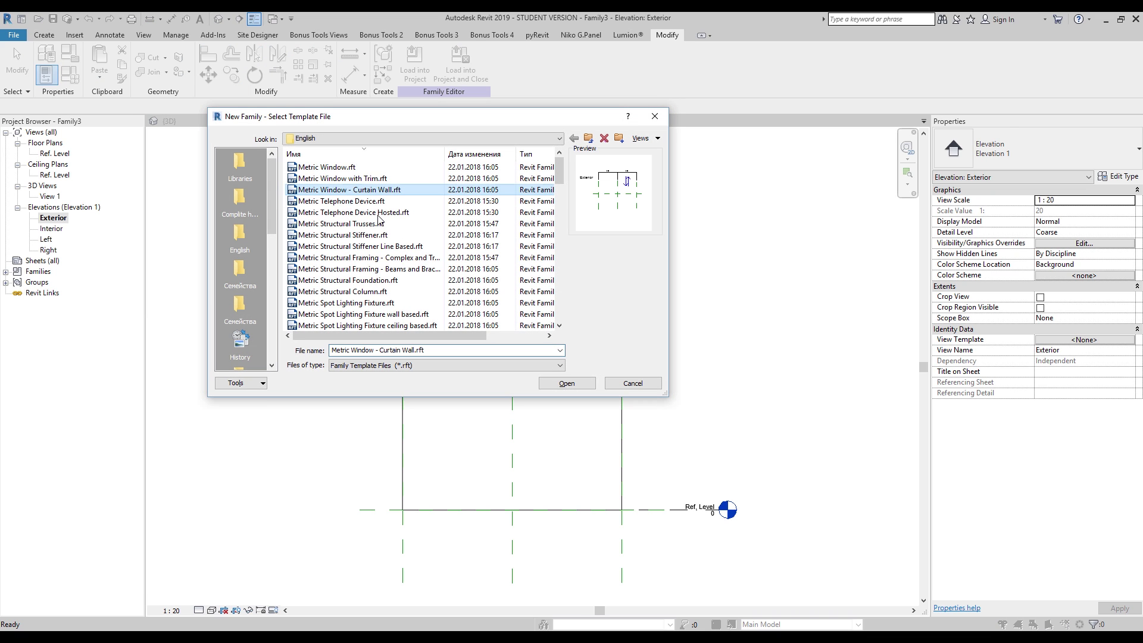
click(351, 201)
click(393, 236)
click(424, 245)
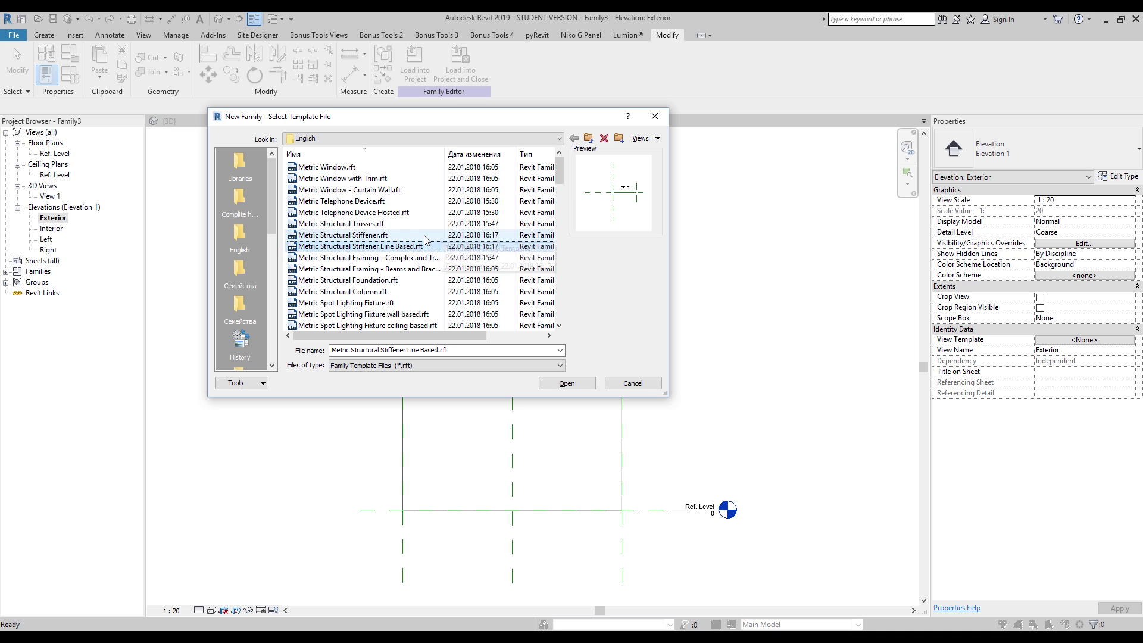
click(425, 237)
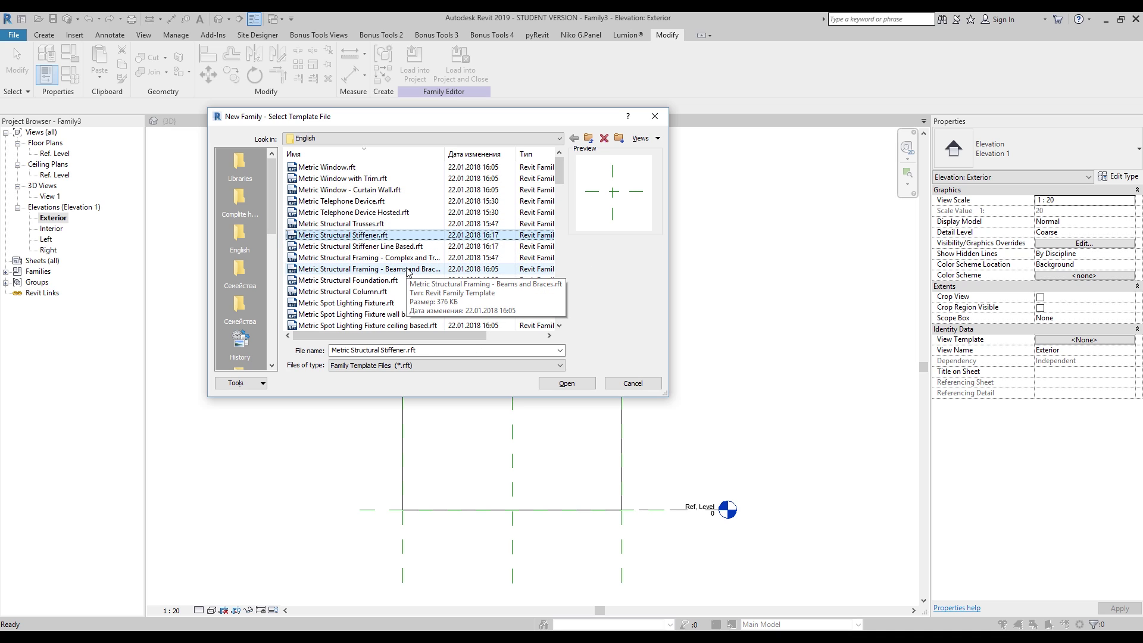
key(Down)
key(Down)
key(Down)
key(Down)
key(Down)
key(Down)
key(Down)
key(Down)
key(Down)
key(Down)
key(Down)
key(Down)
key(Down)
key(Down)
key(Down)
key(Down)
key(Down)
key(Down)
key(Down)
key(Down)
key(Down)
key(Down)
key(Down)
key(Down)
key(Down)
key(Down)
key(Down)
key(Down)
key(Down)
key(Down)
key(Down)
key(Down)
key(Down)
key(Up)
key(Up)
key(Up)
key(Down)
key(Down)
key(Down)
key(Down)
key(Down)
key(Down)
key(Down)
key(Down)
key(Down)
key(Down)
key(Down)
key(Down)
key(Down)
key(Down)
key(Down)
key(Down)
key(Down)
key(Down)
key(Down)
key(Down)
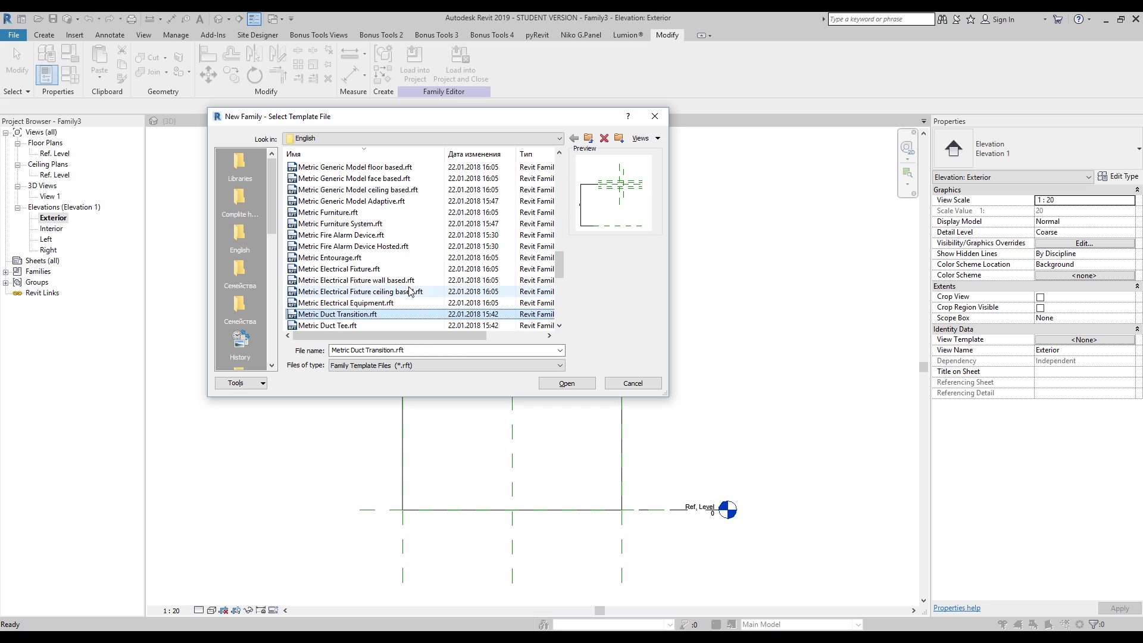
key(Up)
key(Up)
key(Up)
key(Up)
key(Up)
key(Up)
key(Up)
key(Up)
key(Up)
key(Up)
key(Up)
key(Up)
key(Up)
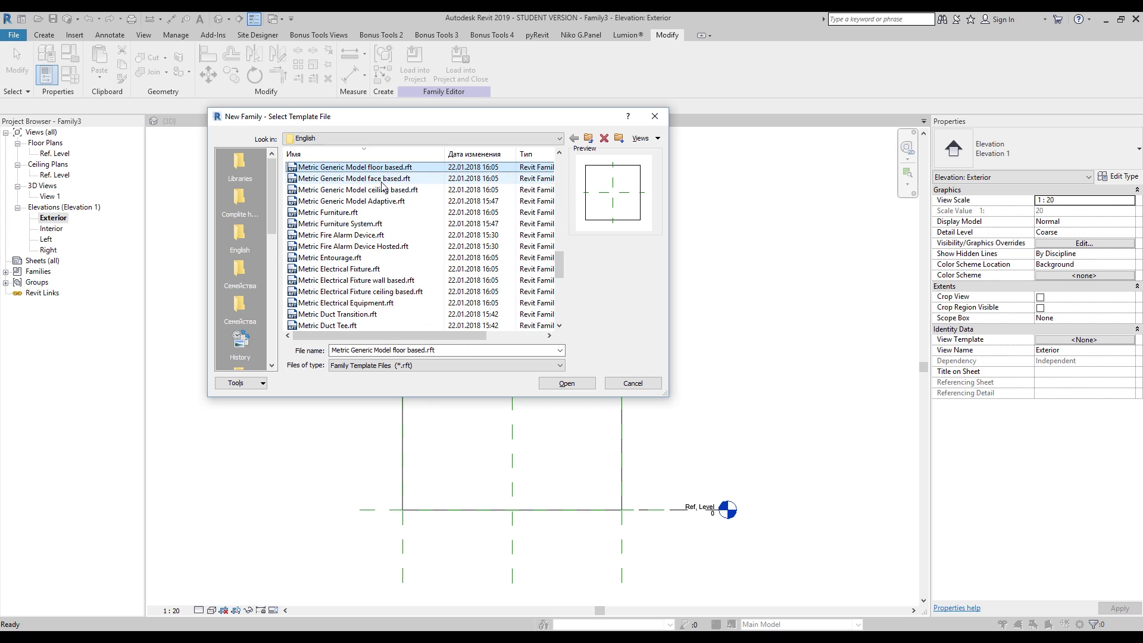
click(382, 182)
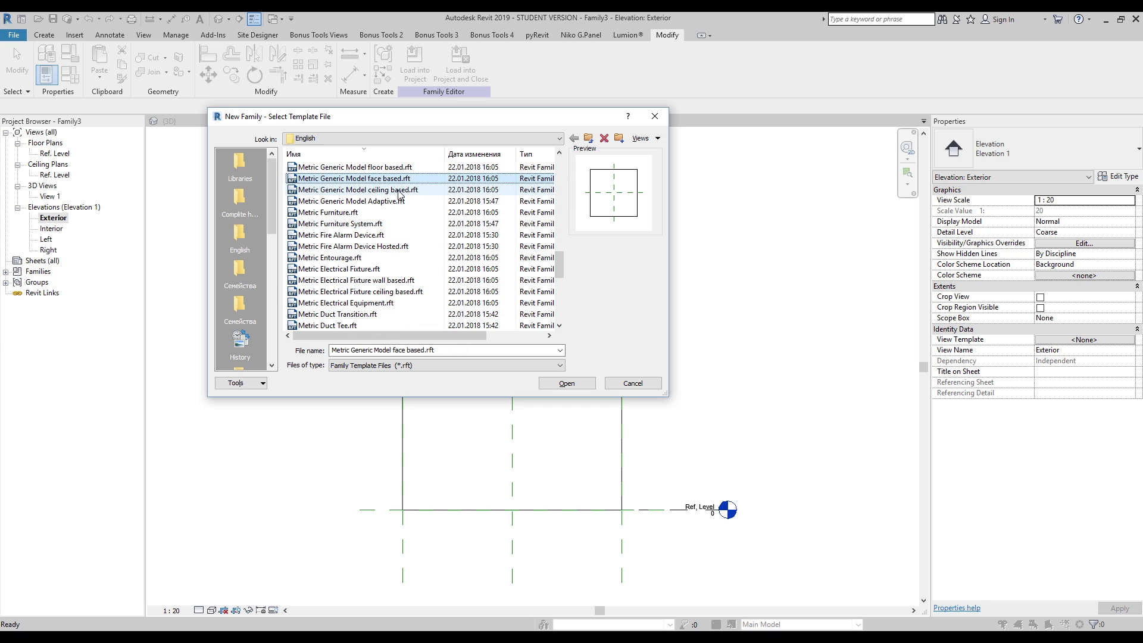
click(567, 384)
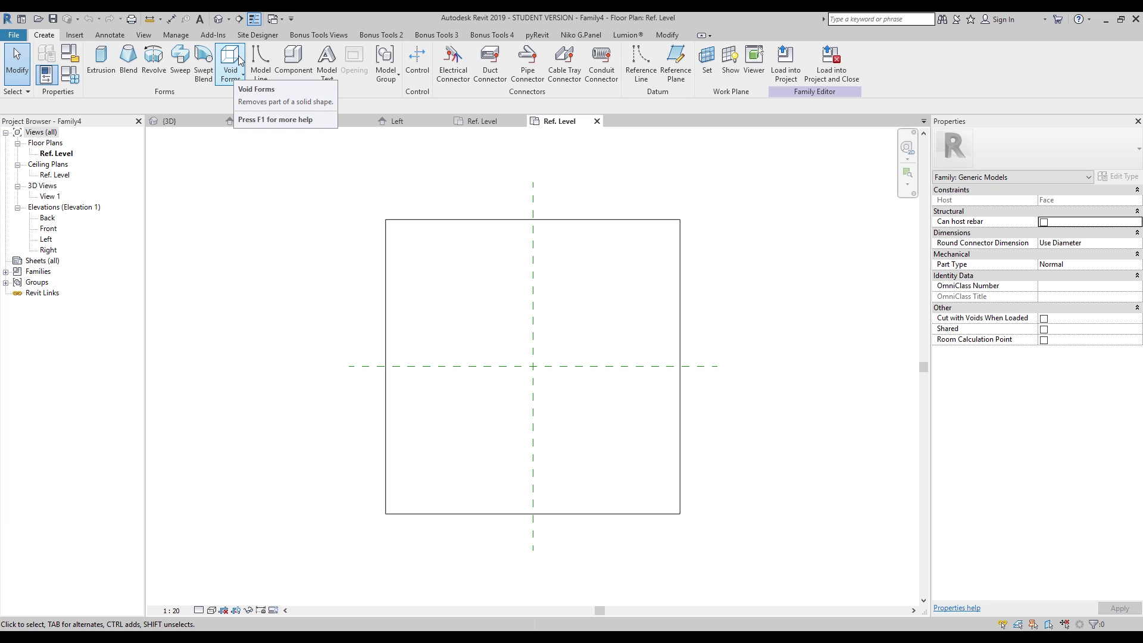
Begin a void extrusion sketch in the new family's Ref. Level plan.
click(227, 81)
click(274, 99)
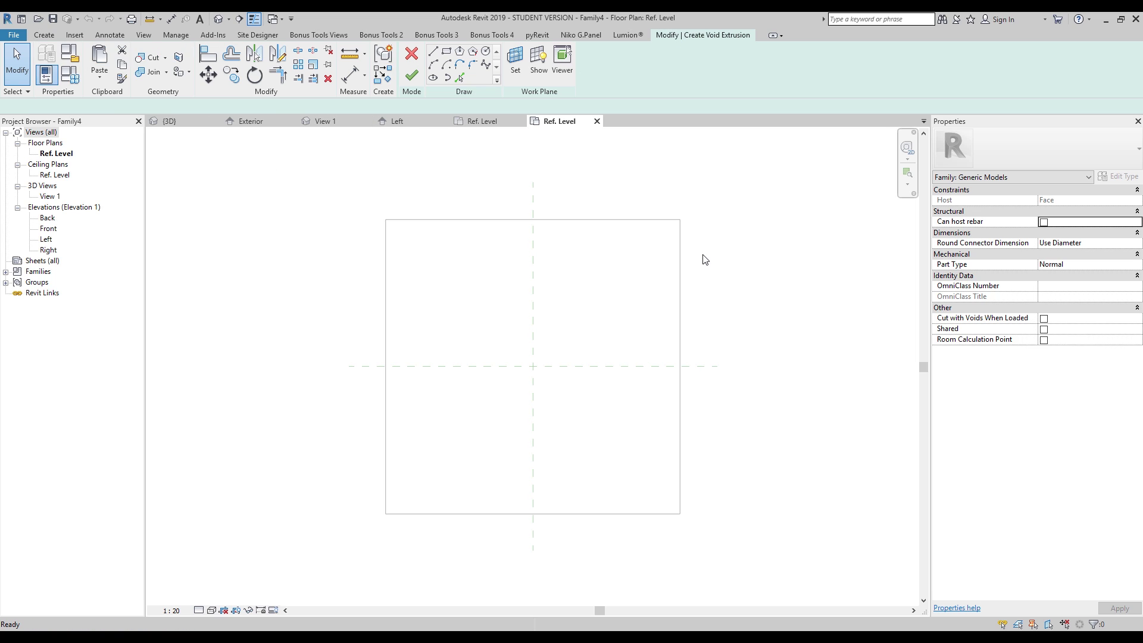
scroll(396, 273, up, 5)
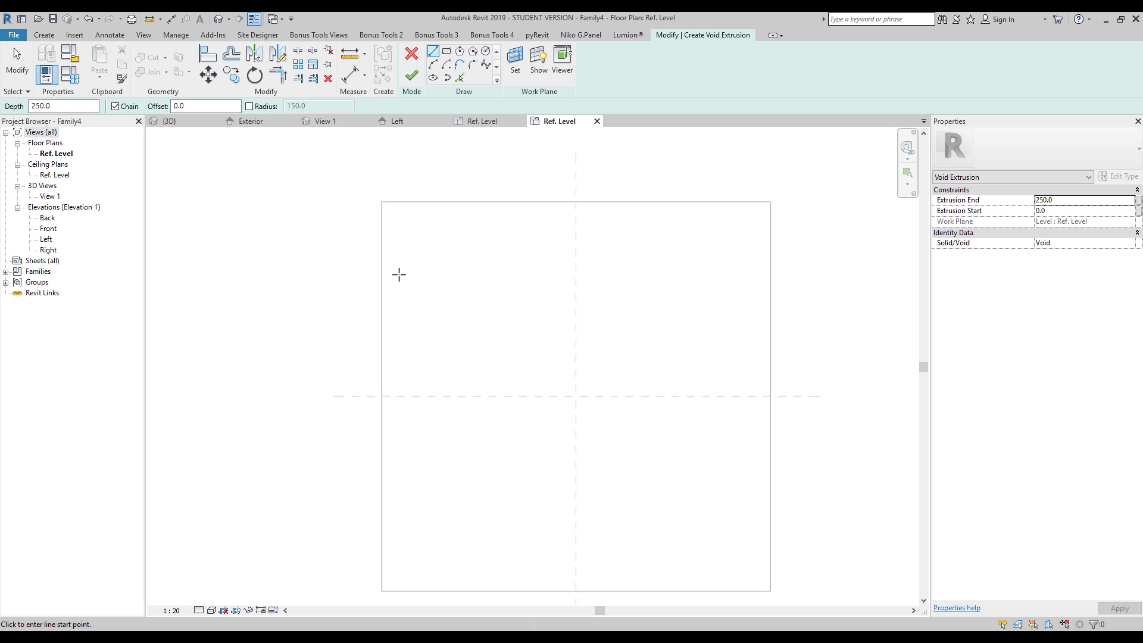
click(393, 256)
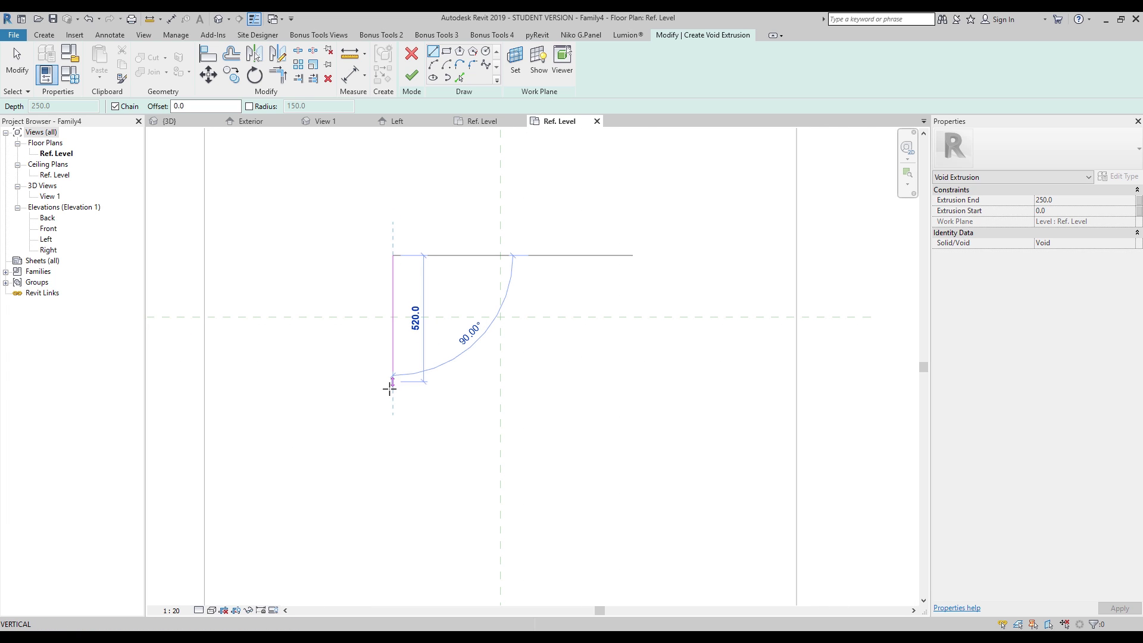
click(387, 424)
key(Escape)
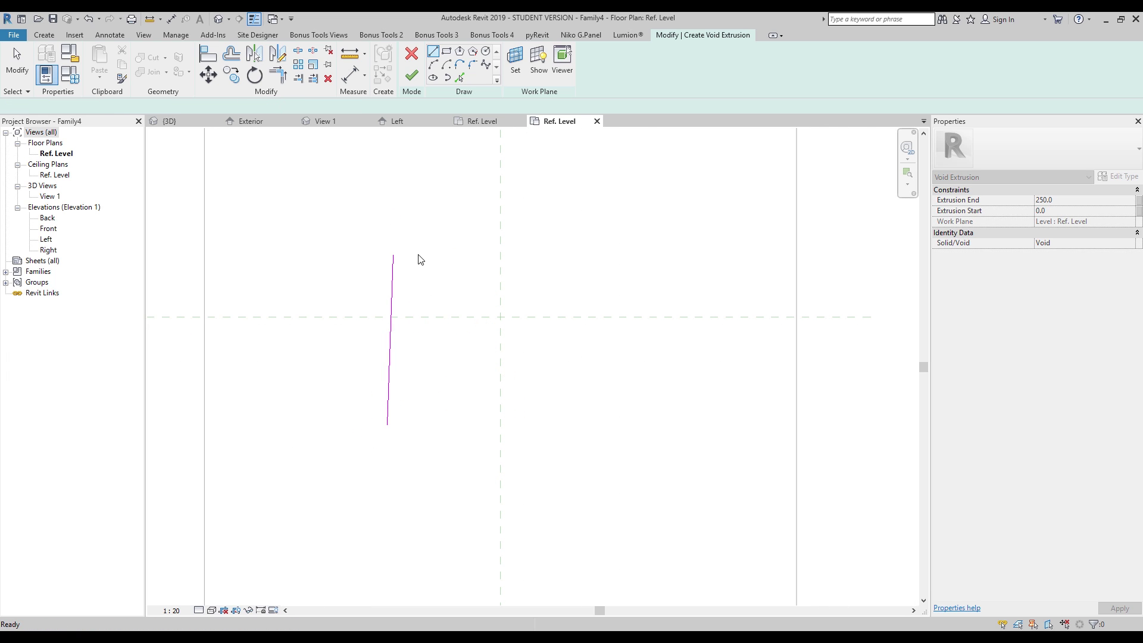
key(ctrl+z)
Sketch a vertical line about 740 mm long, a sloped line from its lower end and a horizontal line from its upper end.
click(411, 259)
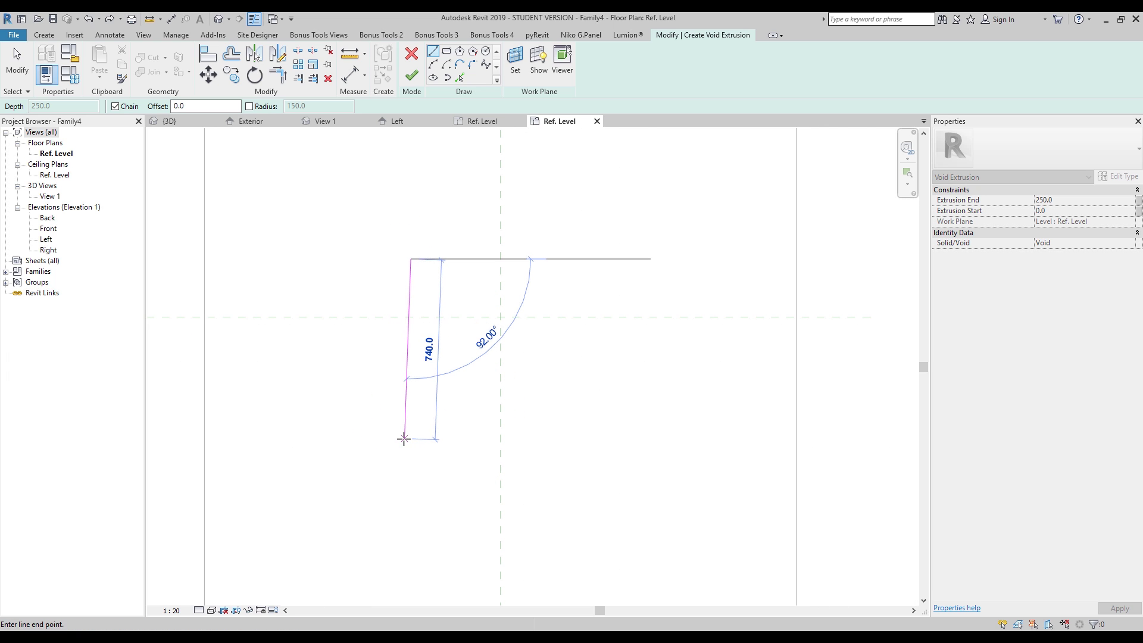
click(410, 438)
click(679, 263)
click(411, 258)
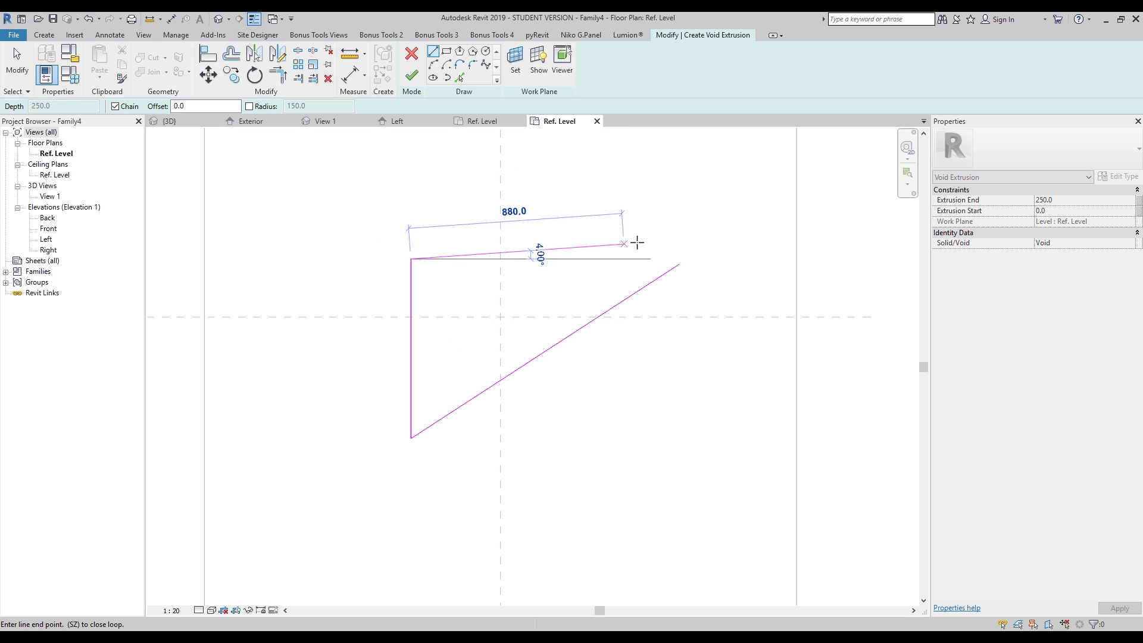
click(633, 257)
key(Escape)
key(Escape)
Trim the horizontal and sloped sketch lines to meet at a corner, closing the triangle.
key(t)
key(r)
click(617, 260)
click(613, 306)
key(Escape)
Fillet all three corners of the triangular void sketch with a fixed radius of 150.
click(473, 65)
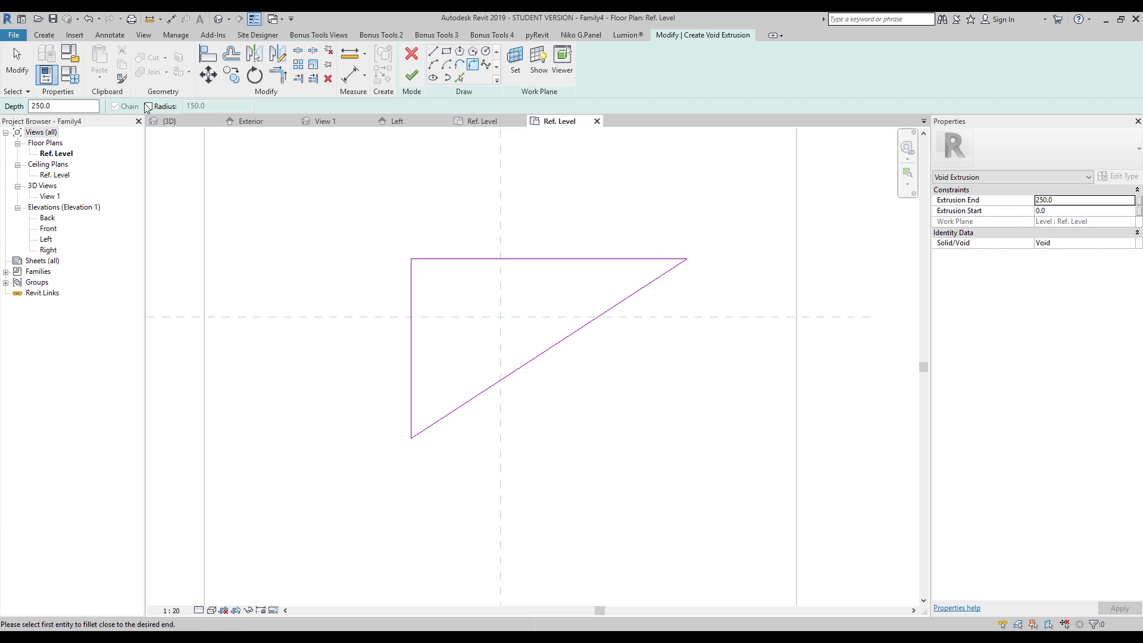
click(630, 259)
click(619, 302)
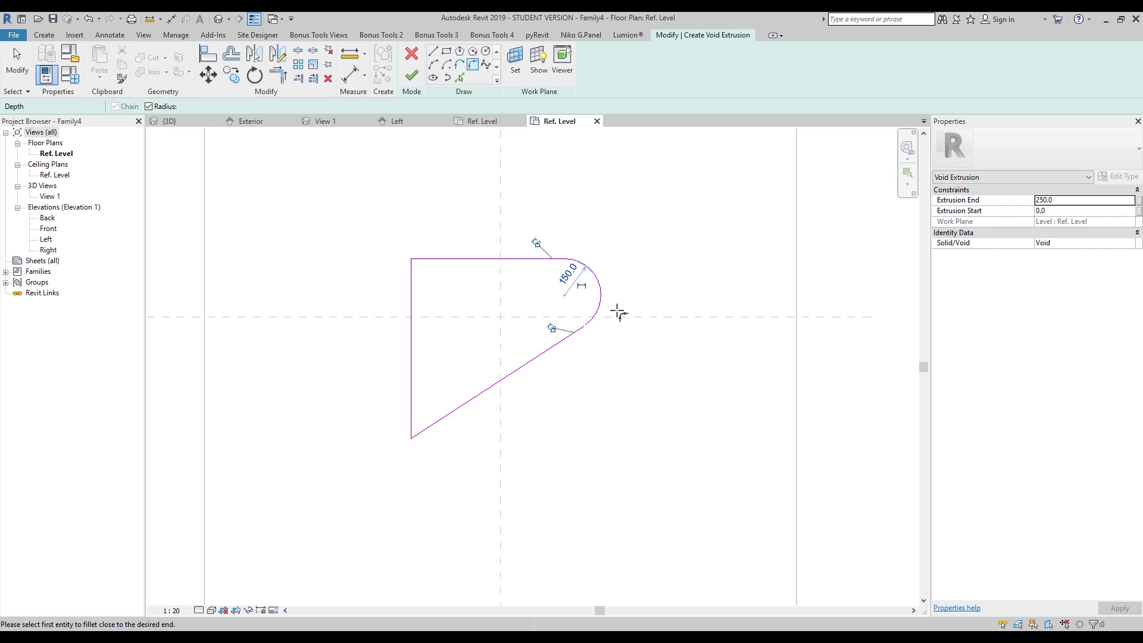
click(413, 298)
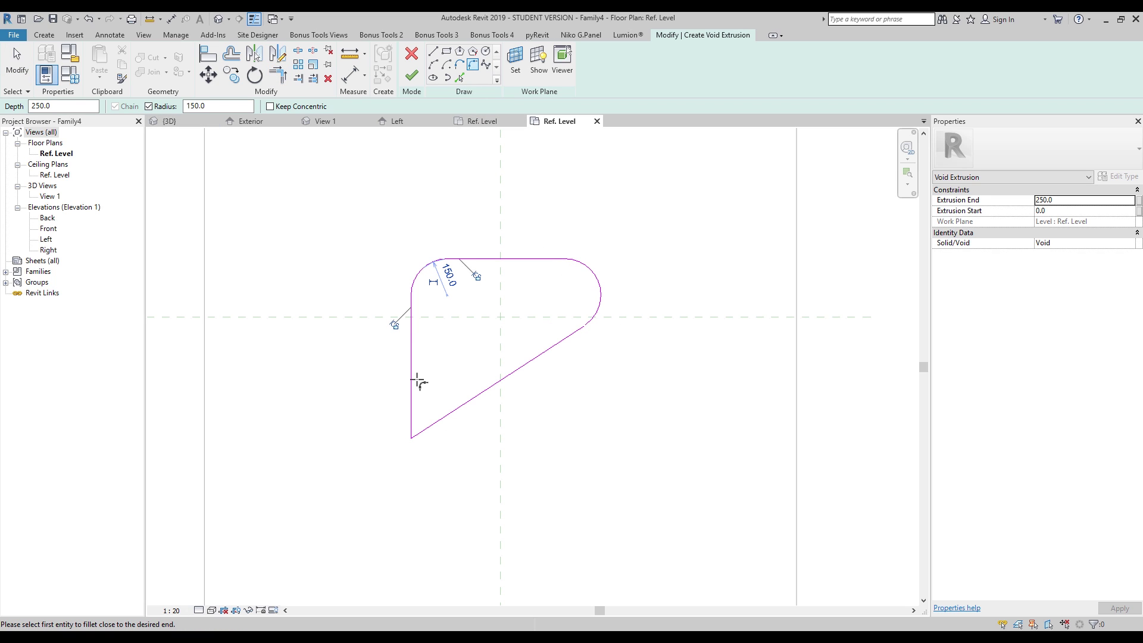
click(413, 378)
click(462, 406)
key(Escape)
key(Escape)
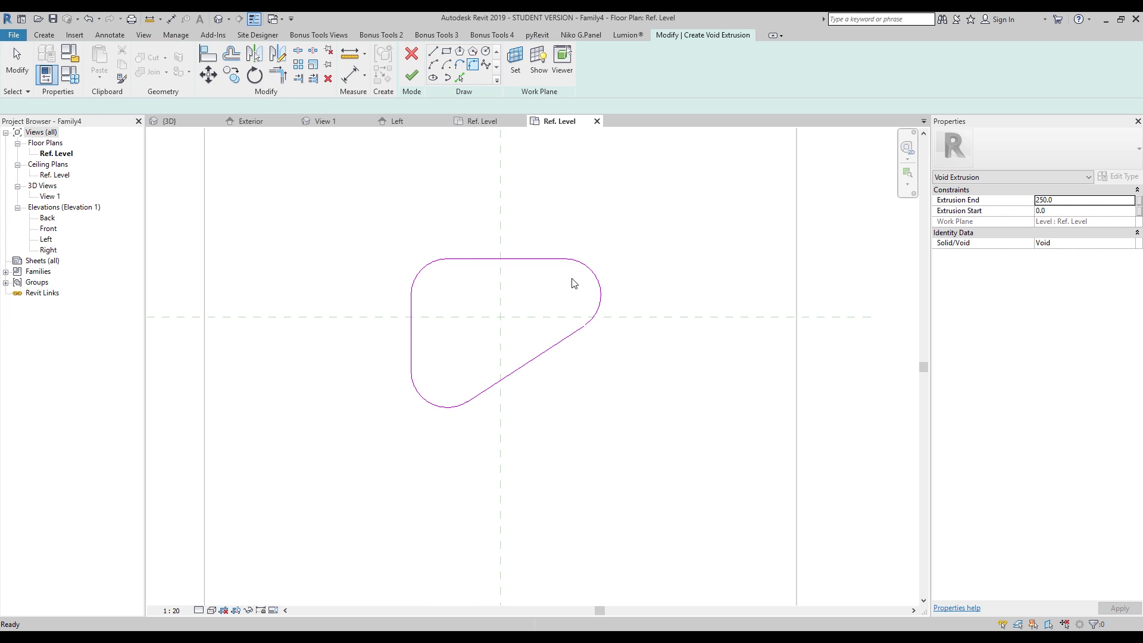
Make the center marks visible on all three corner arcs of the void sketch.
scroll(566, 256, up, 3)
middle_drag(416, 371, 498, 335)
drag(259, 159, 802, 513)
click(415, 250)
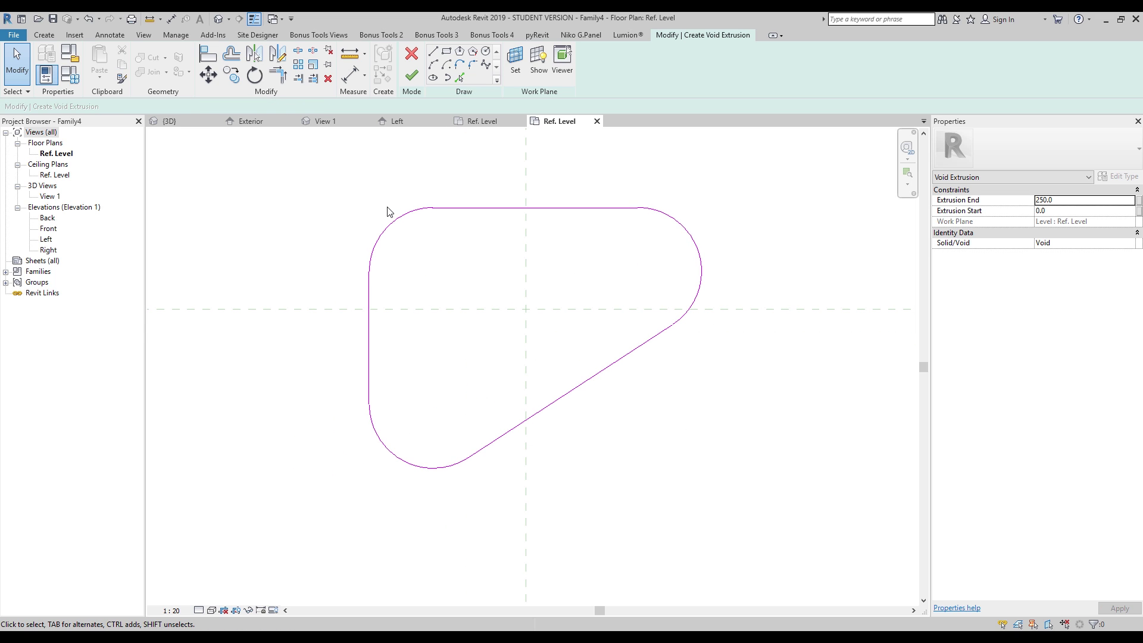
click(378, 242)
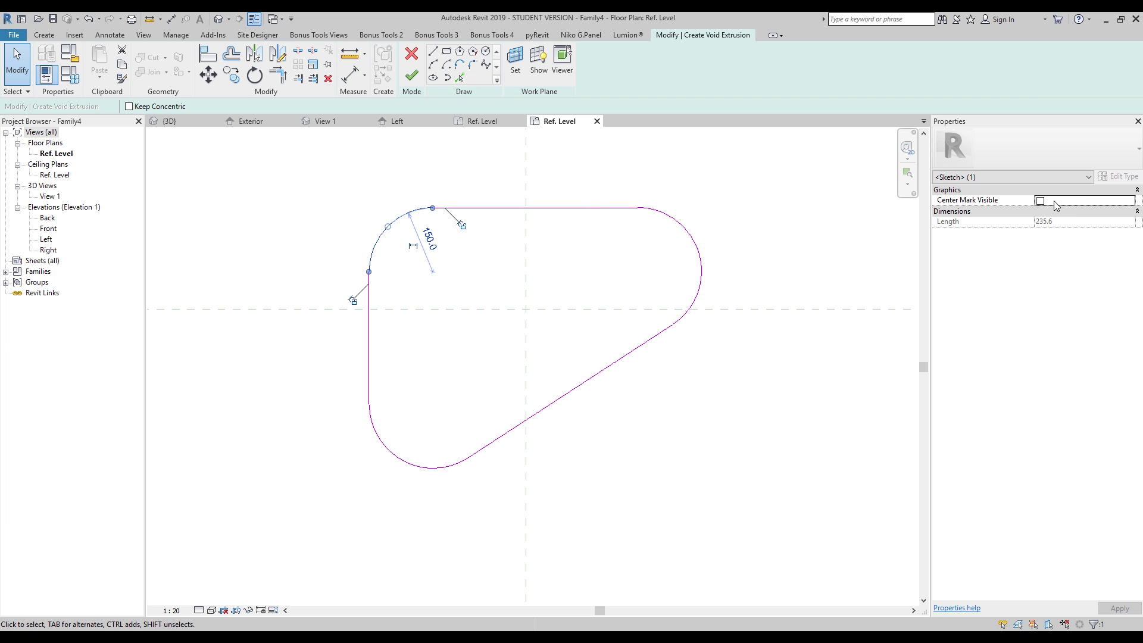
click(1040, 201)
click(417, 275)
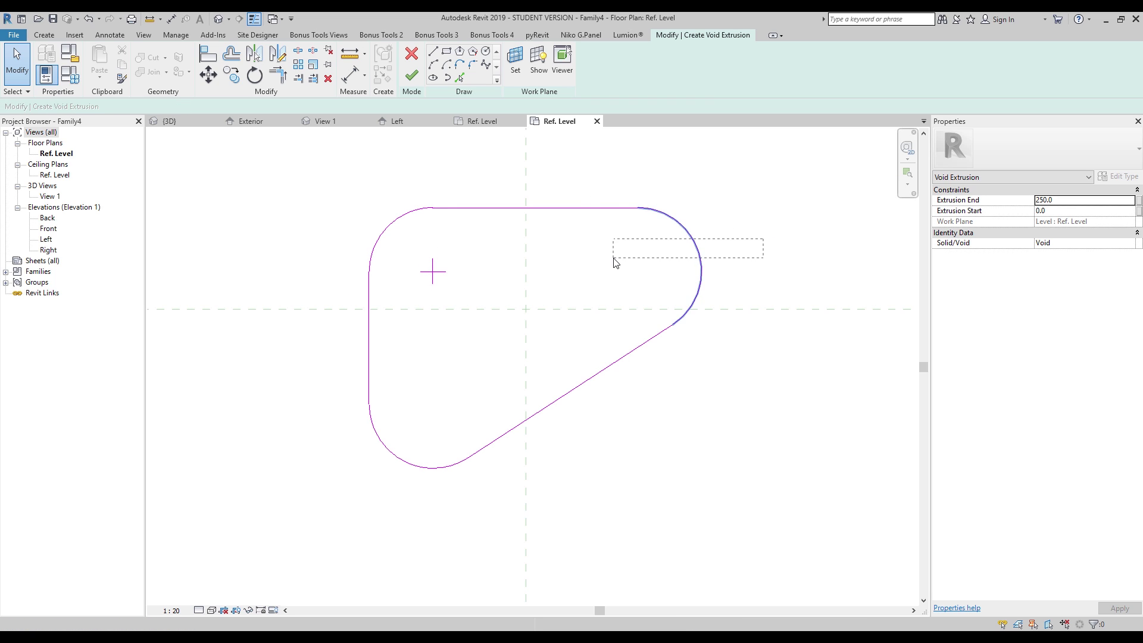
click(694, 244)
click(1041, 201)
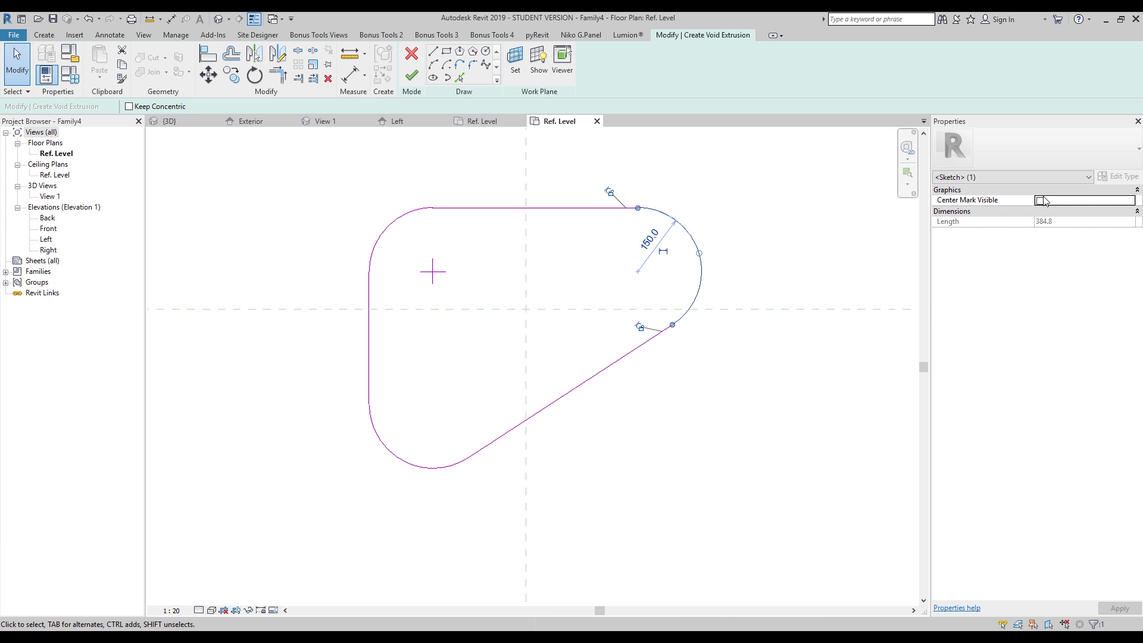
click(440, 470)
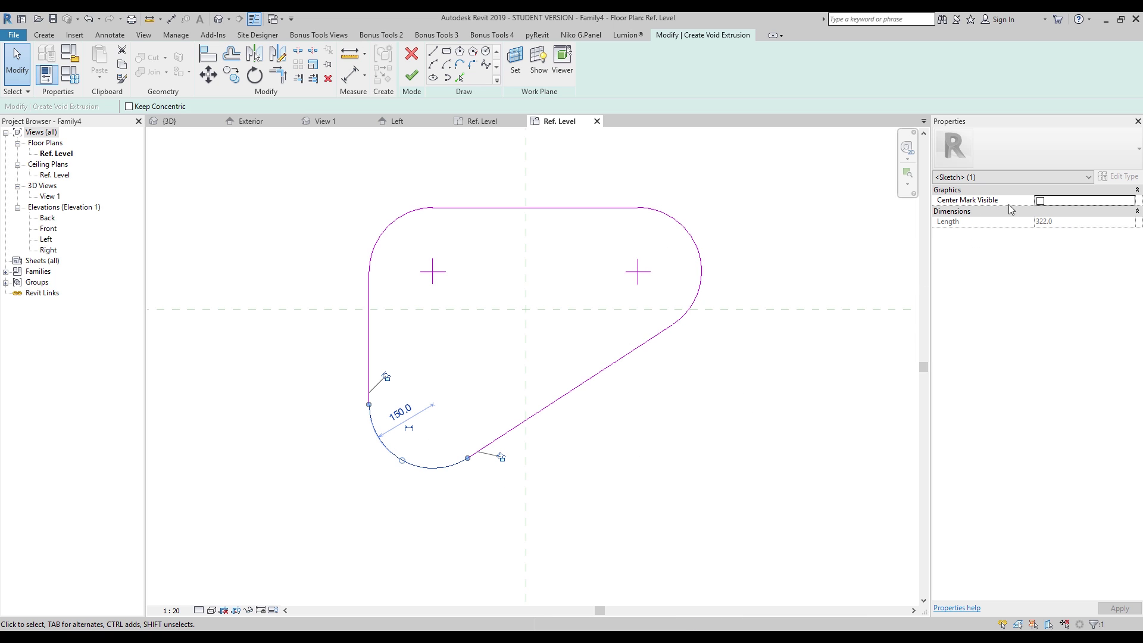
click(1039, 202)
Convert the temporary radius dimensions of all three corner arcs into permanent dimensions.
click(697, 275)
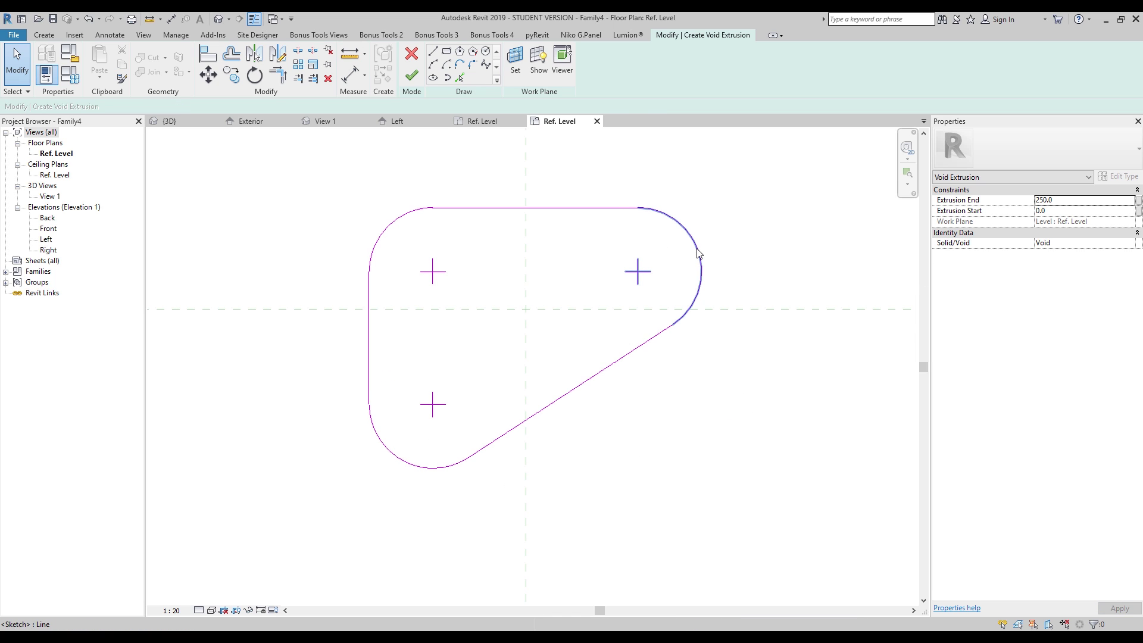
click(663, 252)
key(Escape)
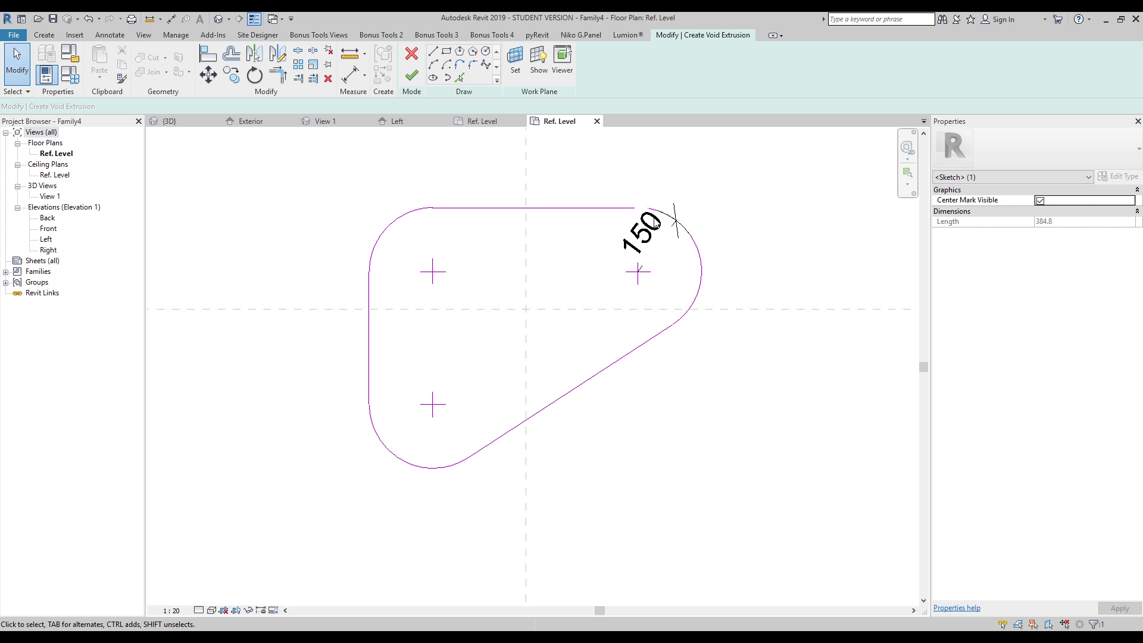
click(383, 235)
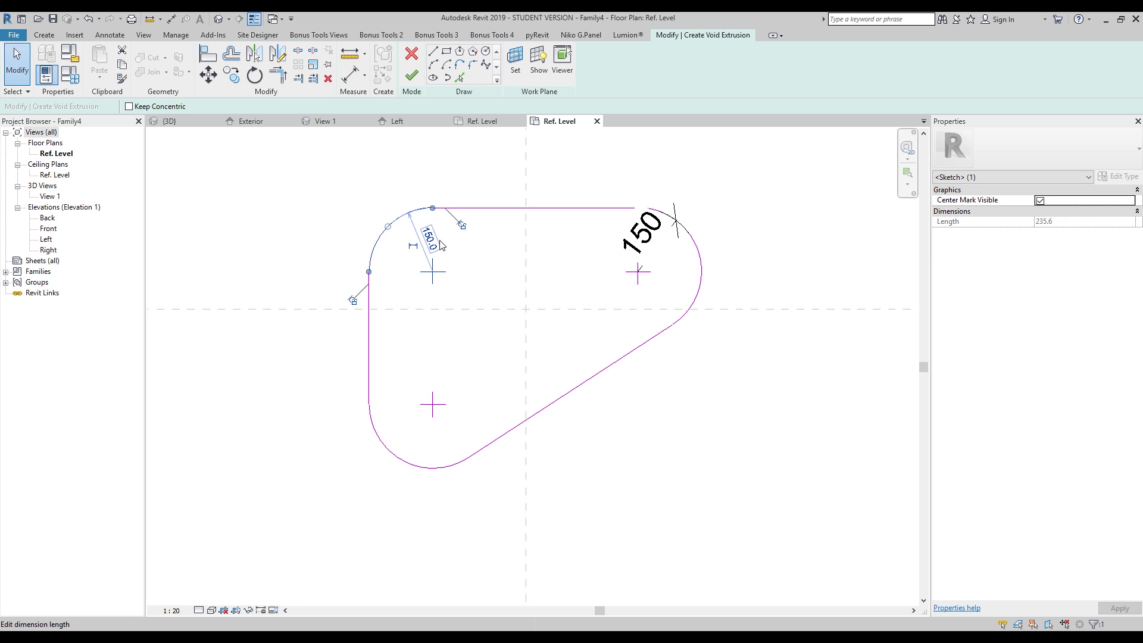
click(413, 248)
click(394, 454)
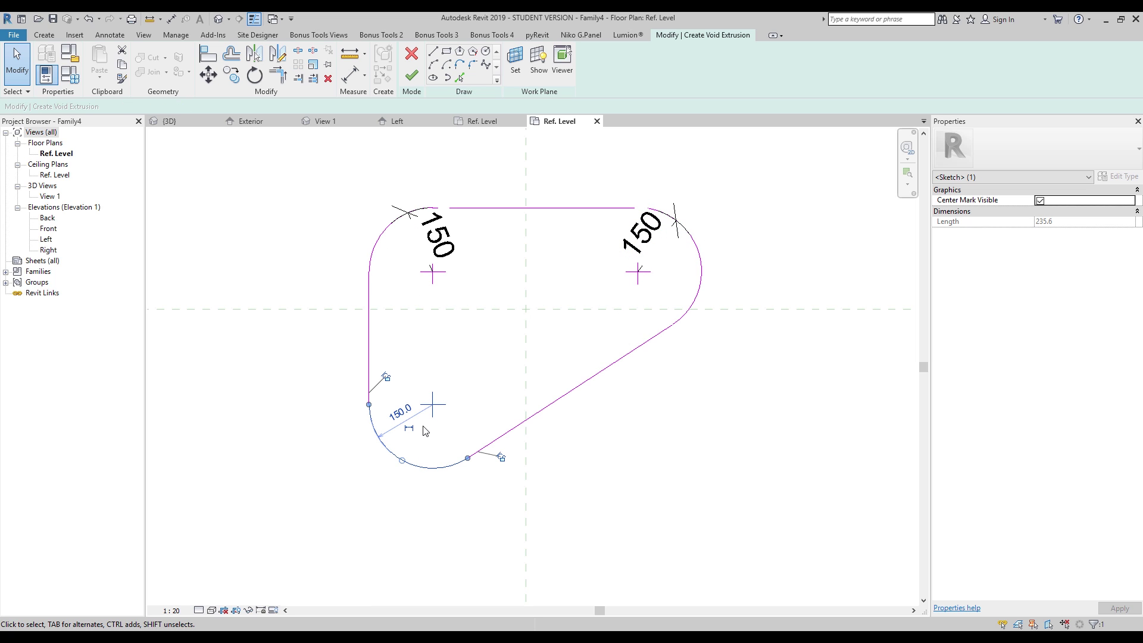
click(630, 449)
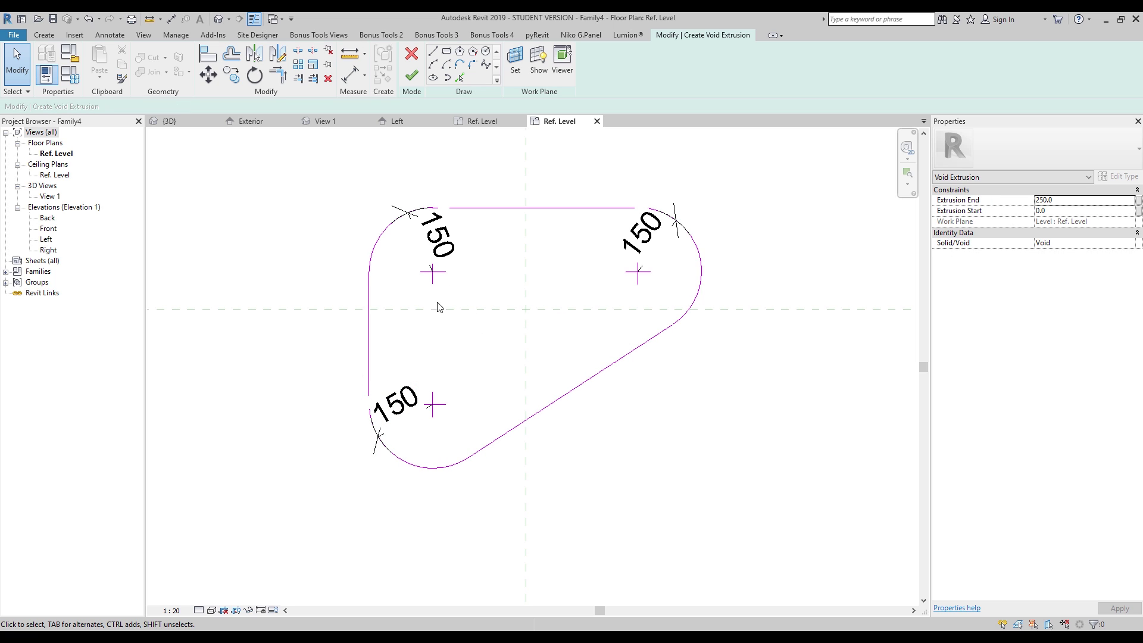
middle_drag(500, 309, 468, 314)
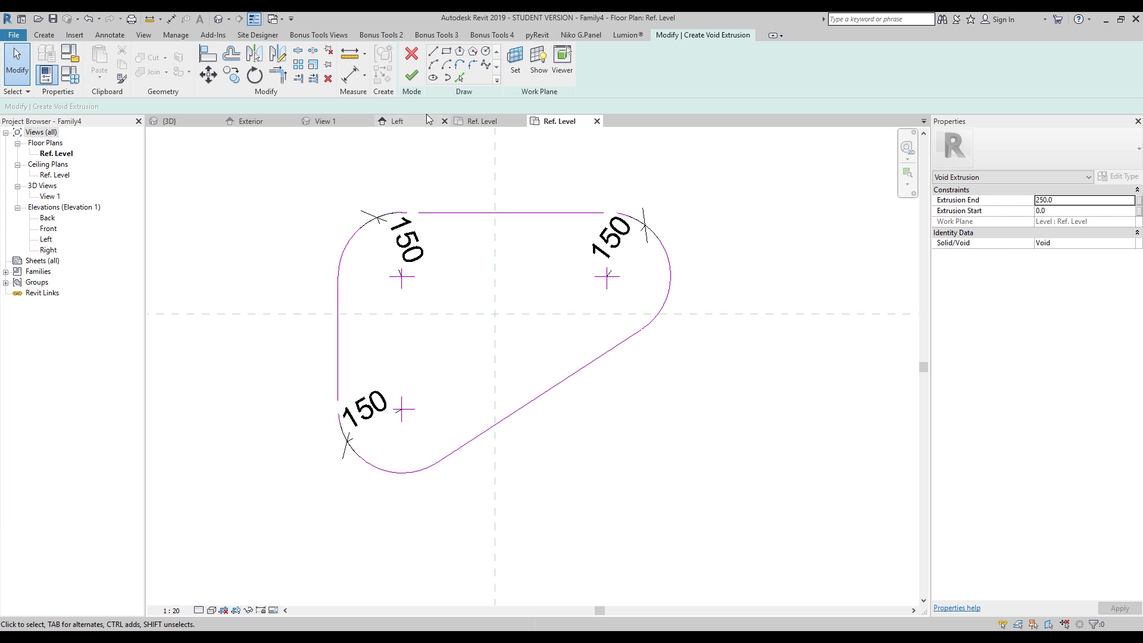
click(432, 51)
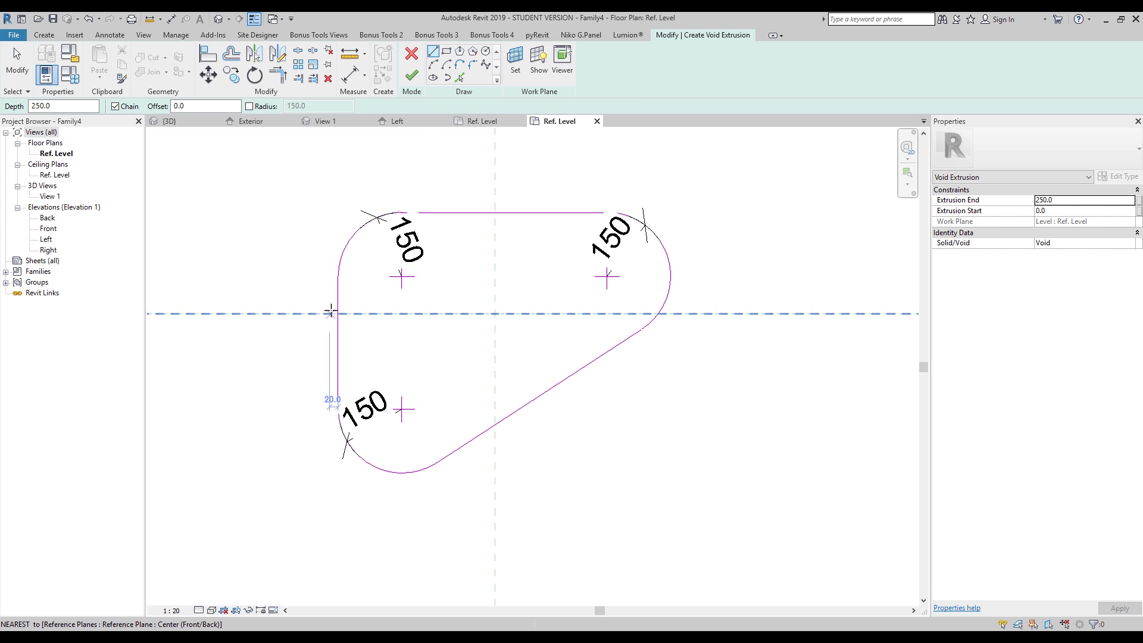
click(338, 314)
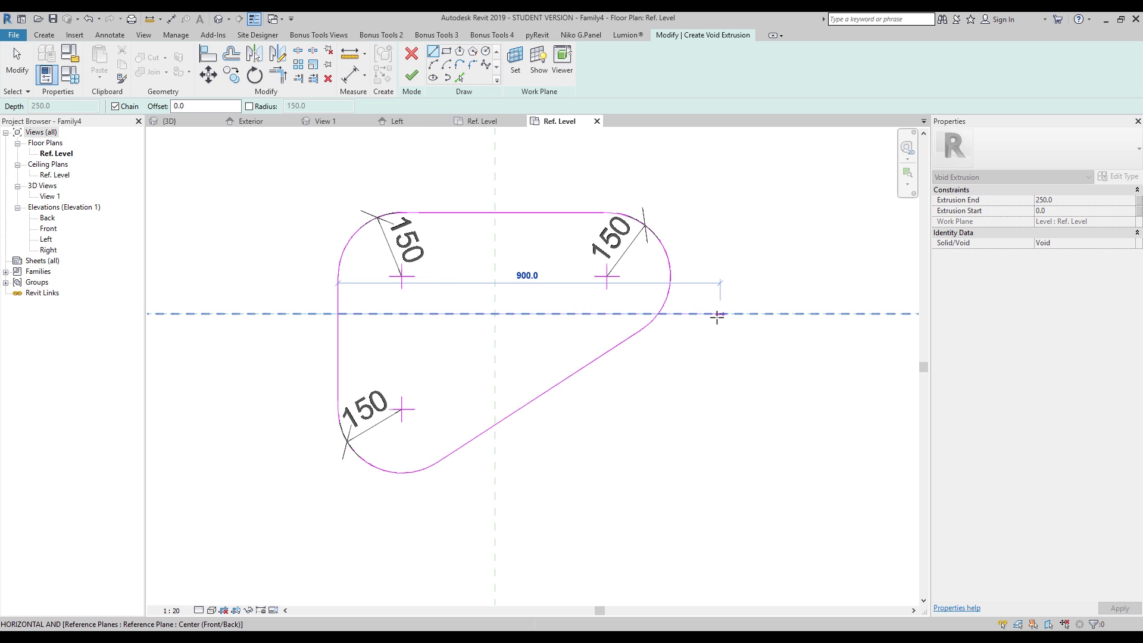
key(Escape)
click(44, 35)
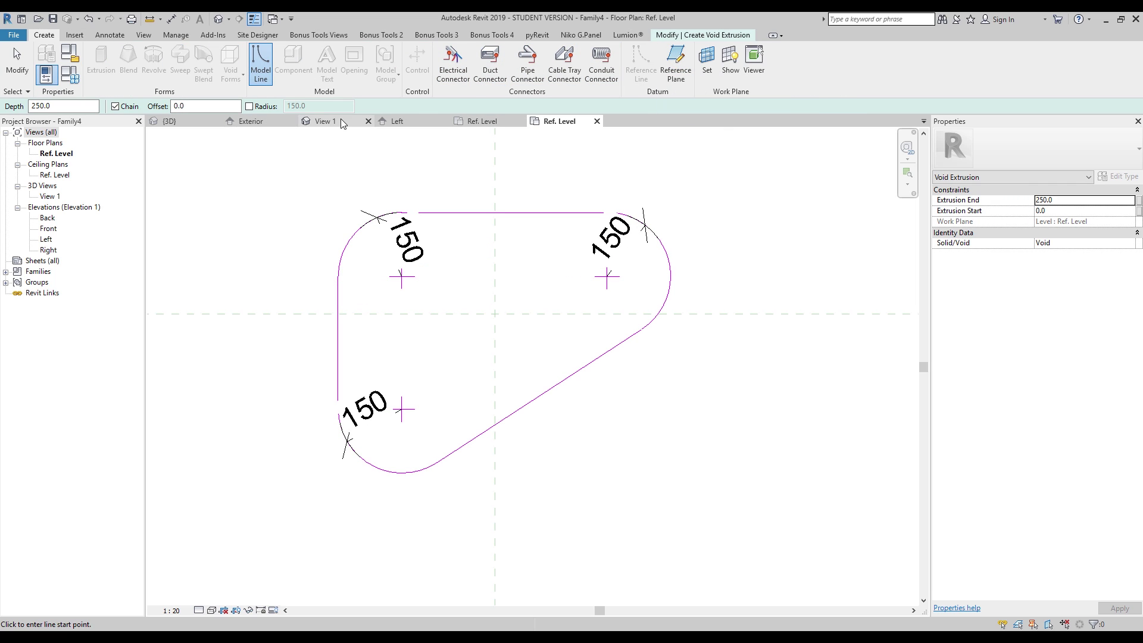
key(Escape)
key(Escape)
Finish the void extrusion sketch and deselect the resulting void.
click(412, 75)
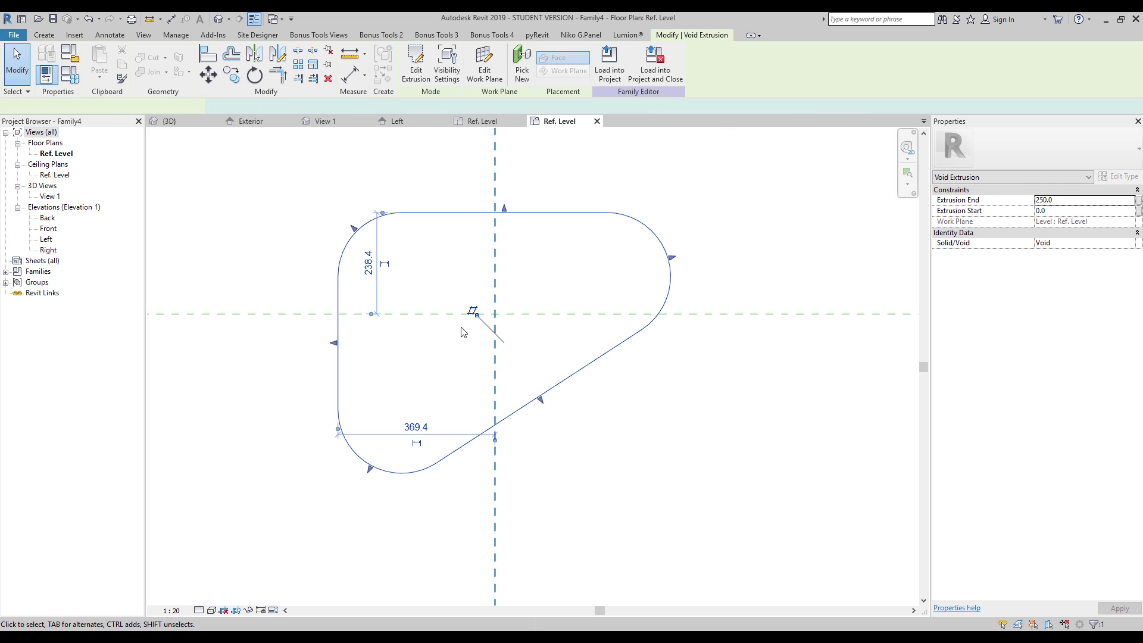
key(Escape)
Try a horizontal reference line from the midpoint of the void's vertical edge across the profile, and delete it.
click(42, 36)
click(641, 62)
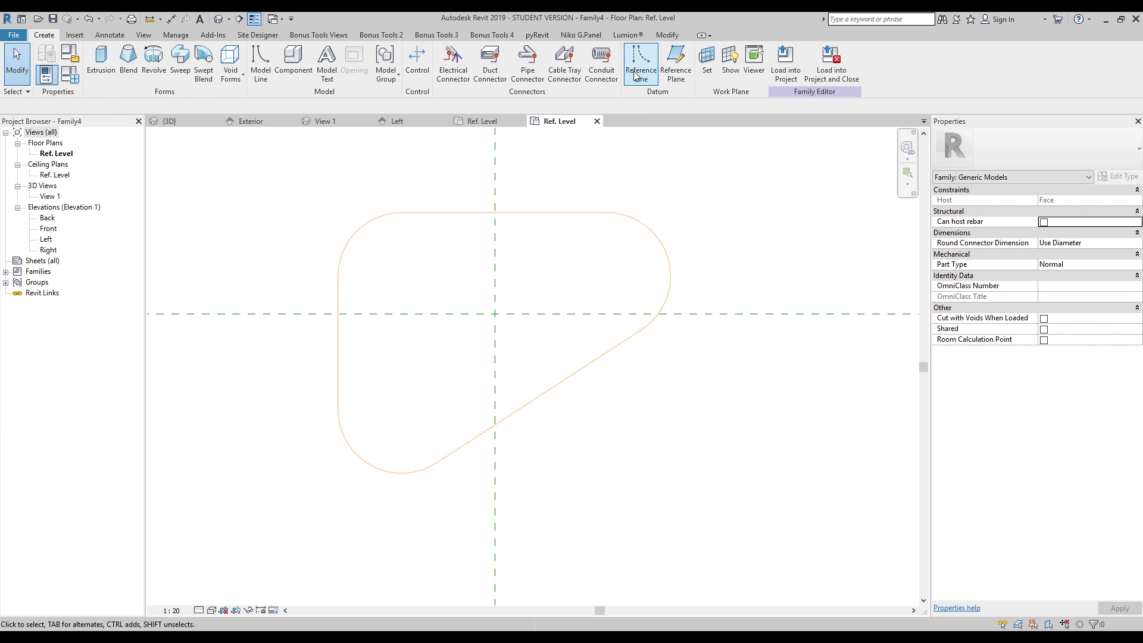
click(337, 343)
click(728, 343)
key(Escape)
key(Escape)
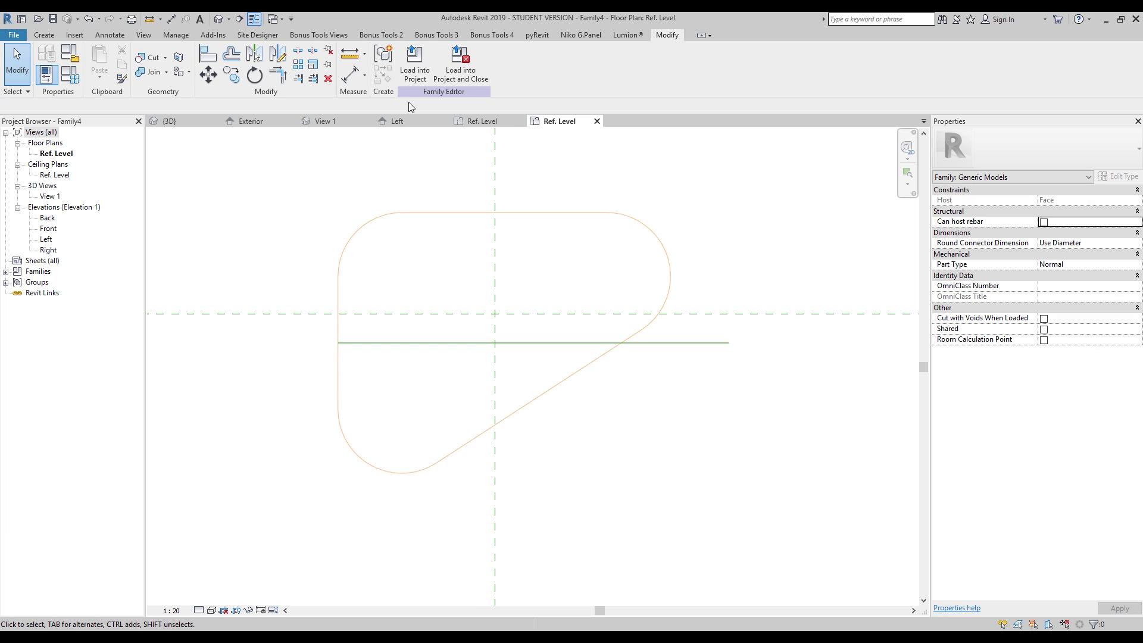
click(44, 35)
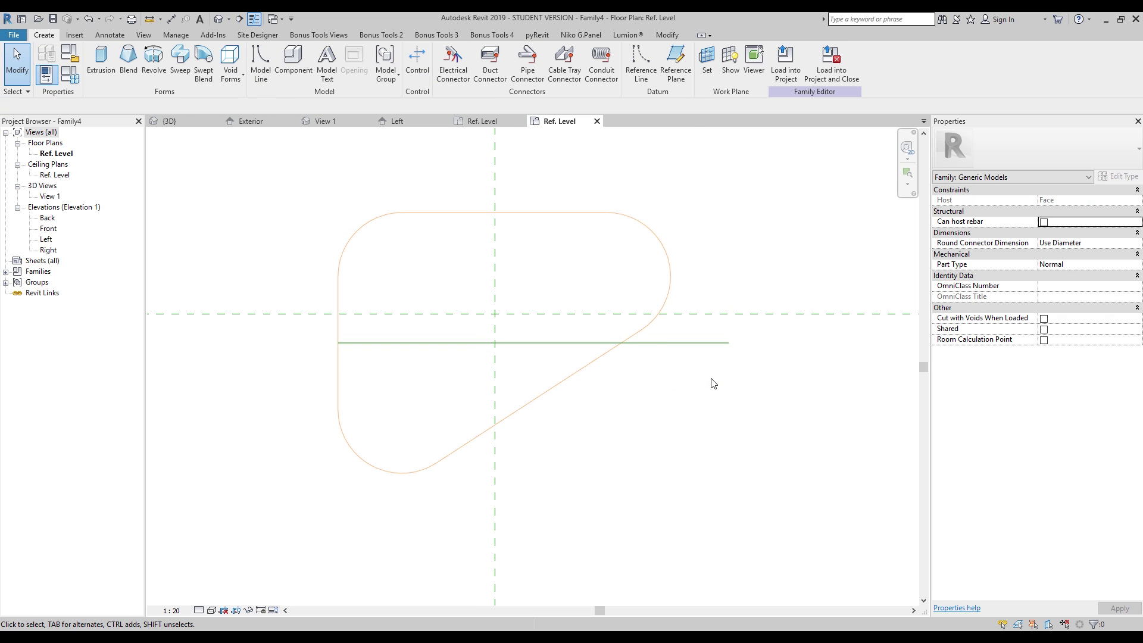
click(697, 344)
key(Delete)
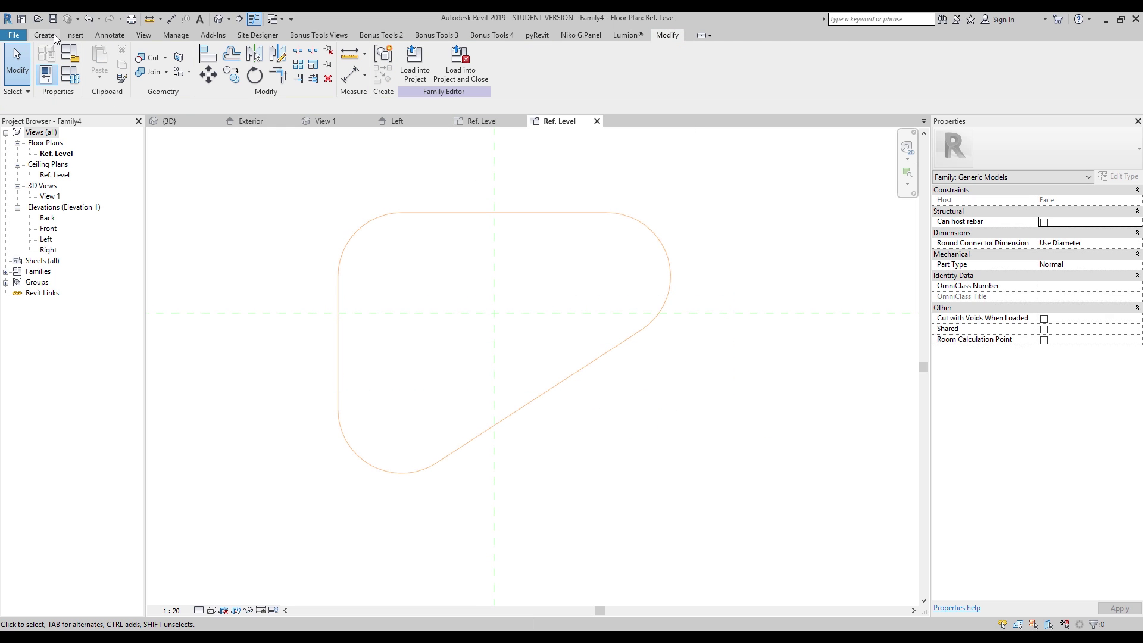
Try horizontal and vertical reference planes from the midpoints of the void's vertical and upper edges, and delete both.
click(691, 63)
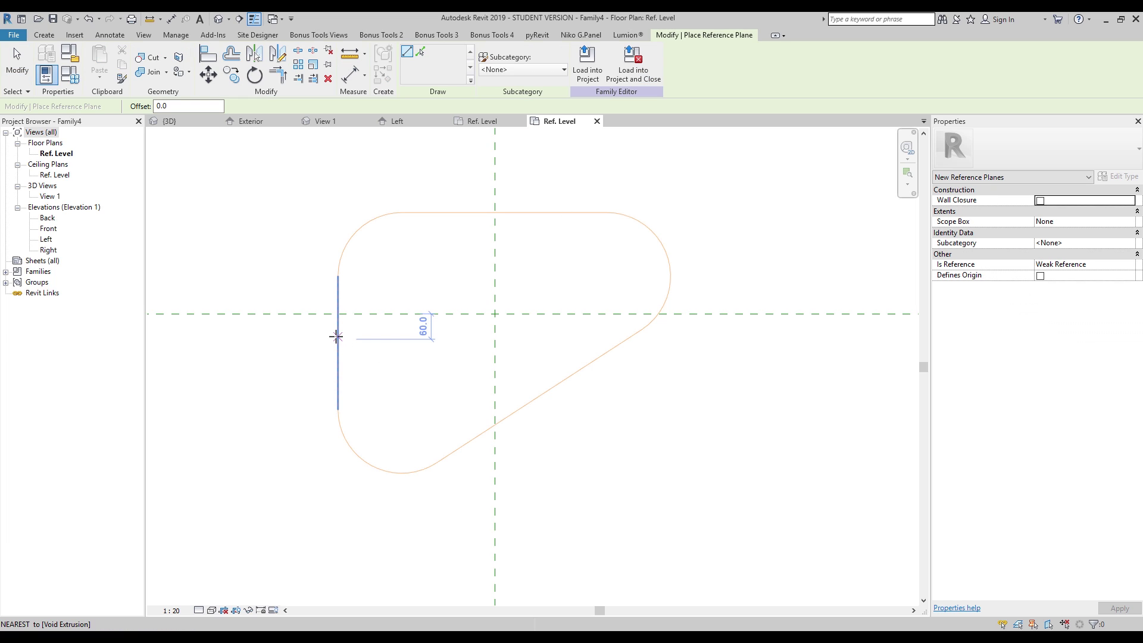
click(335, 342)
click(696, 343)
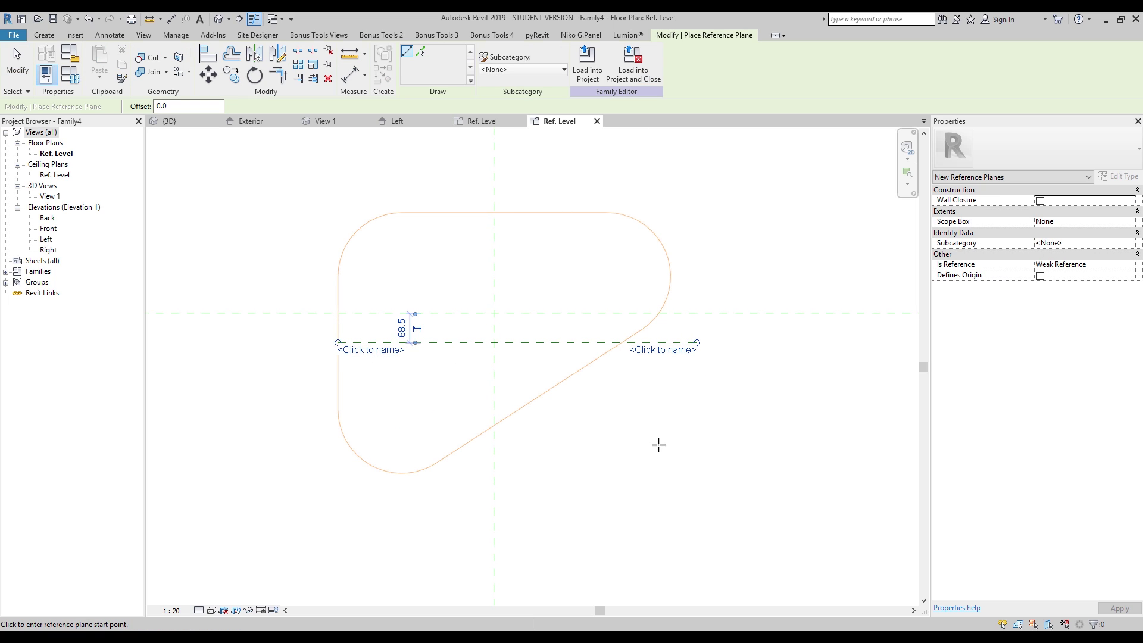
click(505, 212)
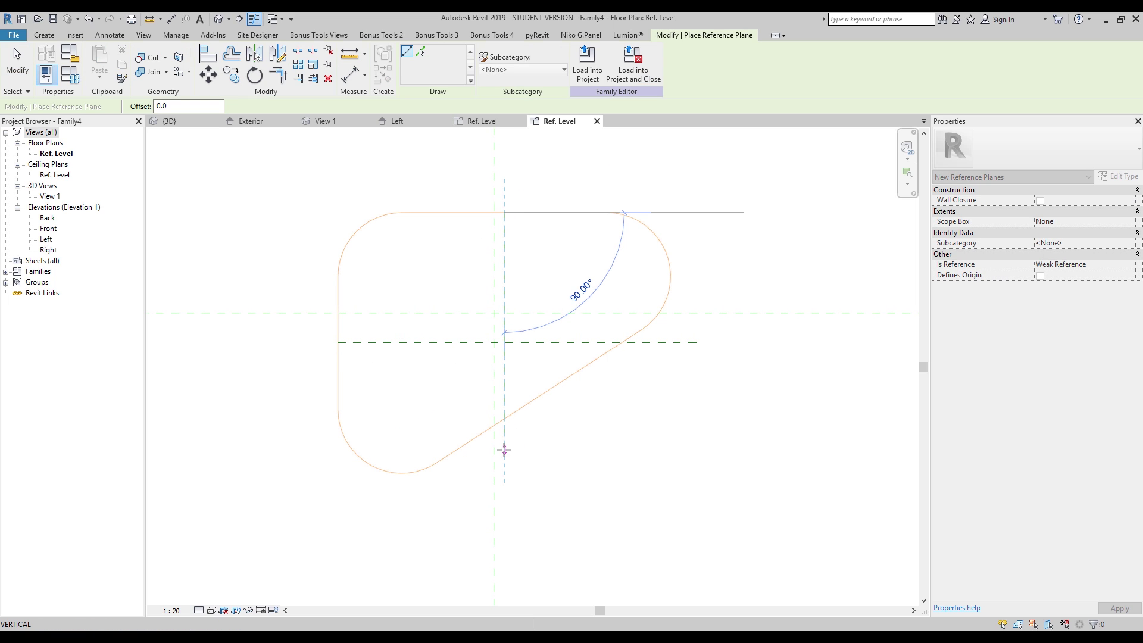
click(504, 448)
key(Escape)
key(Escape)
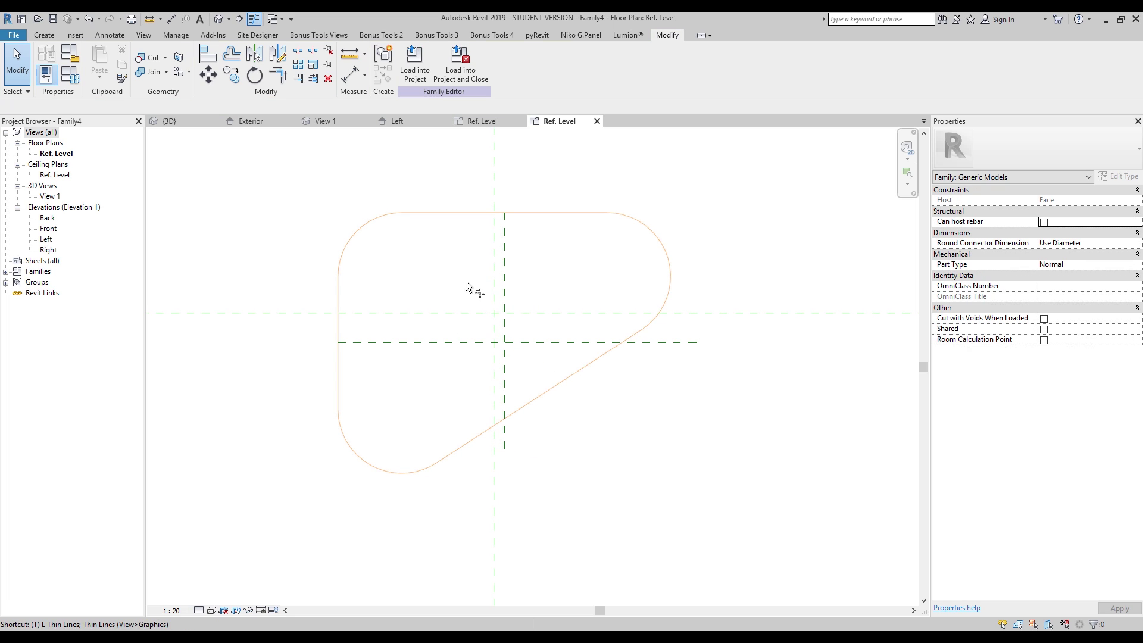
drag(526, 331, 499, 361)
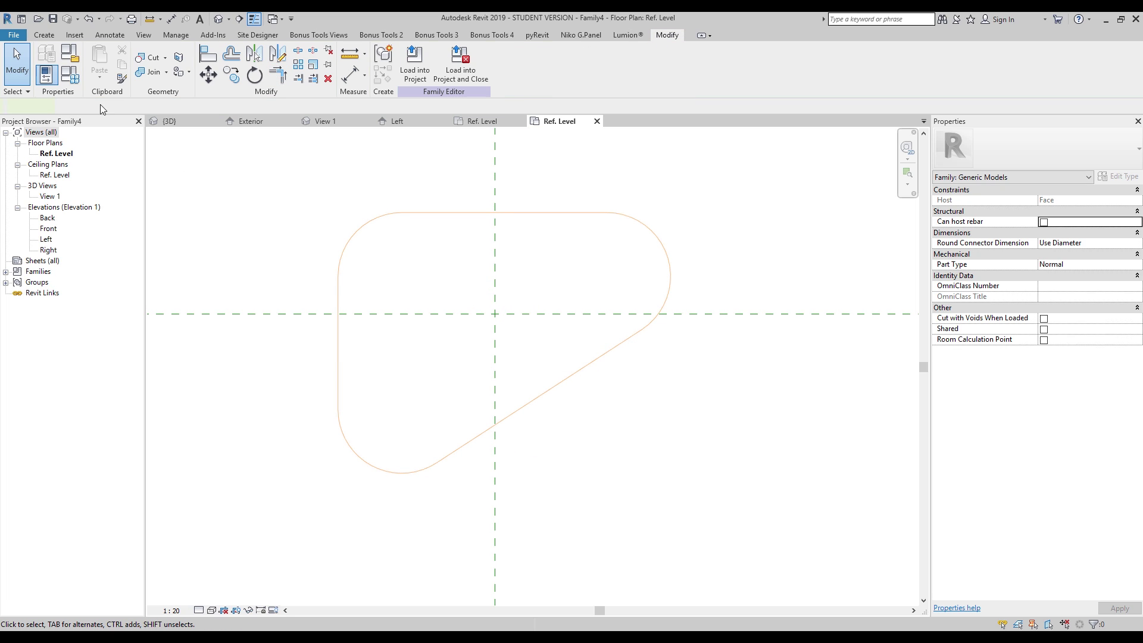
key(Delete)
Draw reference lines from the midpoints of the void's vertical and upper edges, trimmed to meet at a corner inside the profile.
click(634, 70)
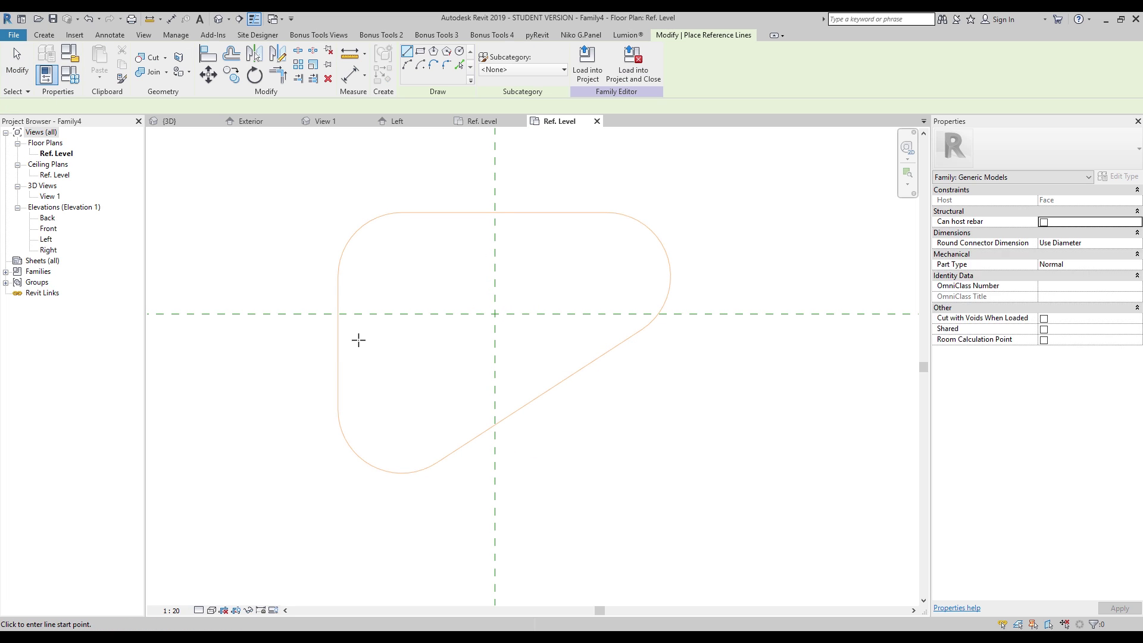
click(337, 342)
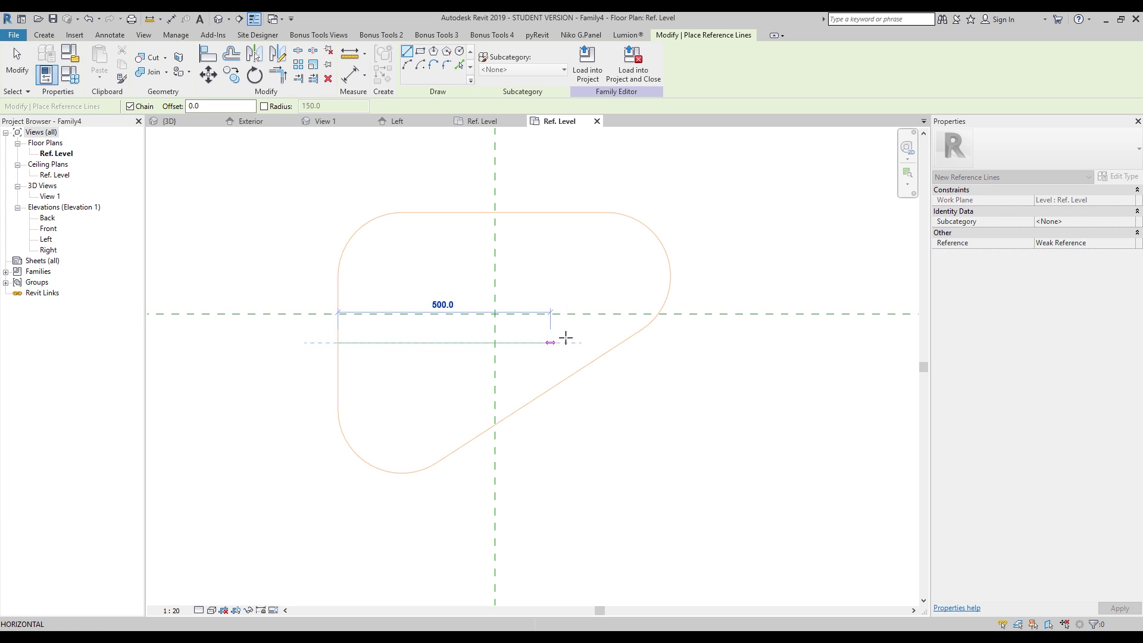
click(712, 342)
key(Escape)
click(504, 212)
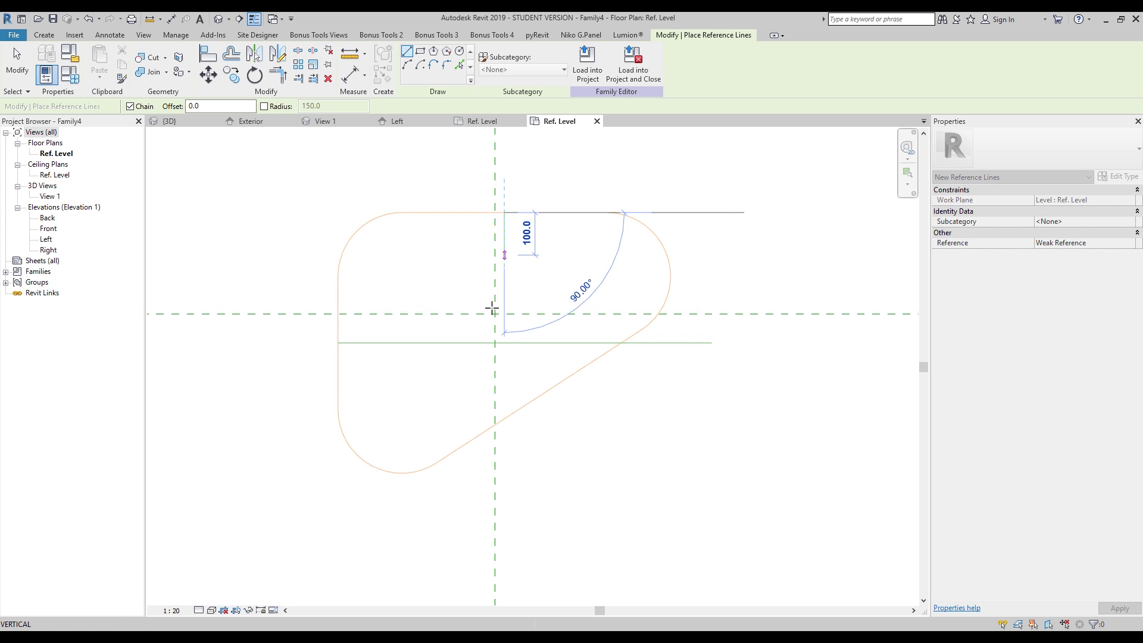
click(504, 342)
key(Escape)
key(Escape)
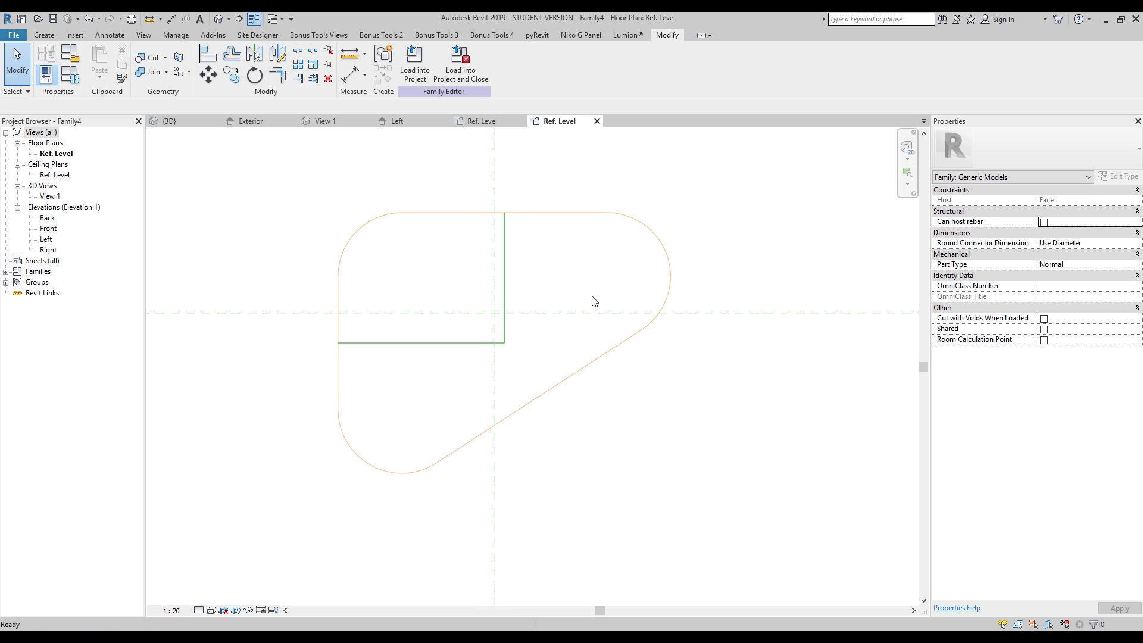
scroll(582, 322, down, 3)
middle_drag(605, 348, 586, 365)
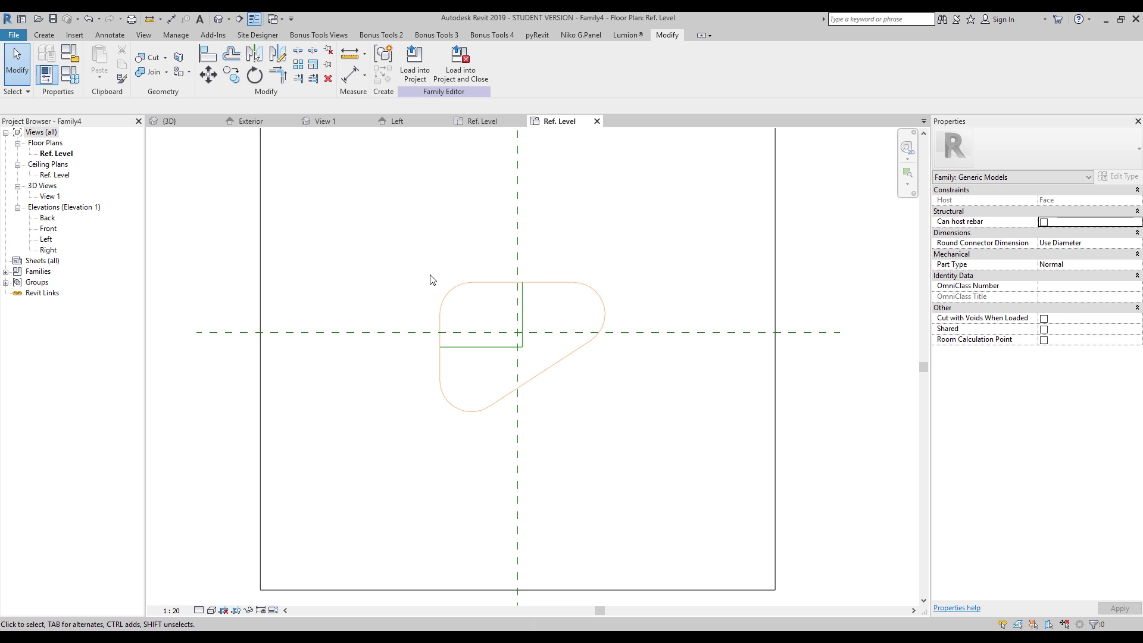
click(567, 288)
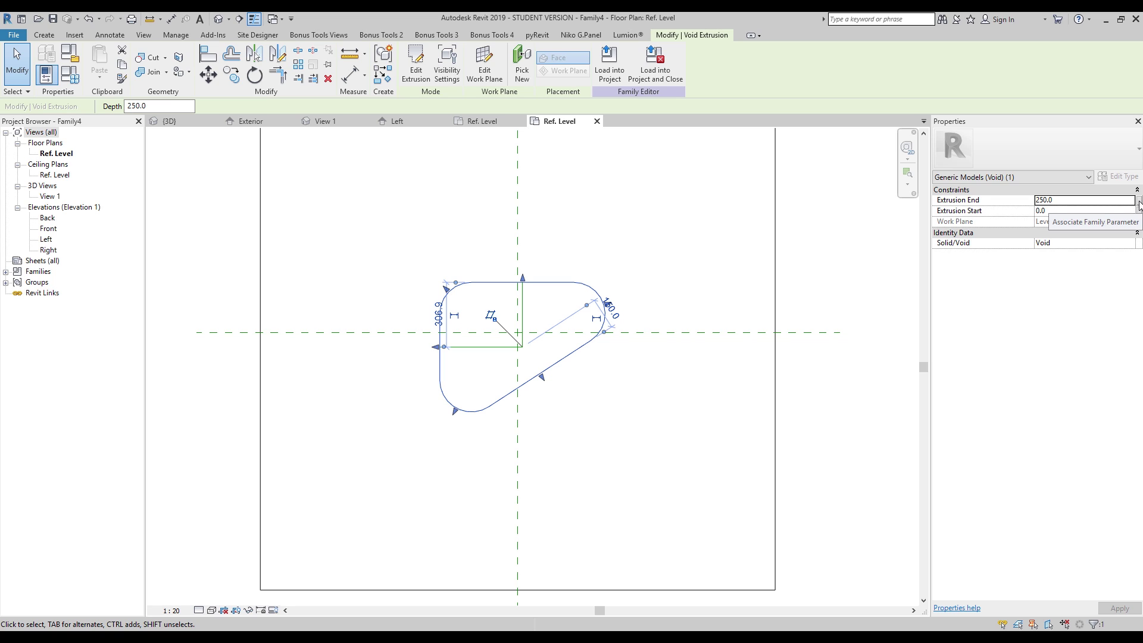
click(698, 240)
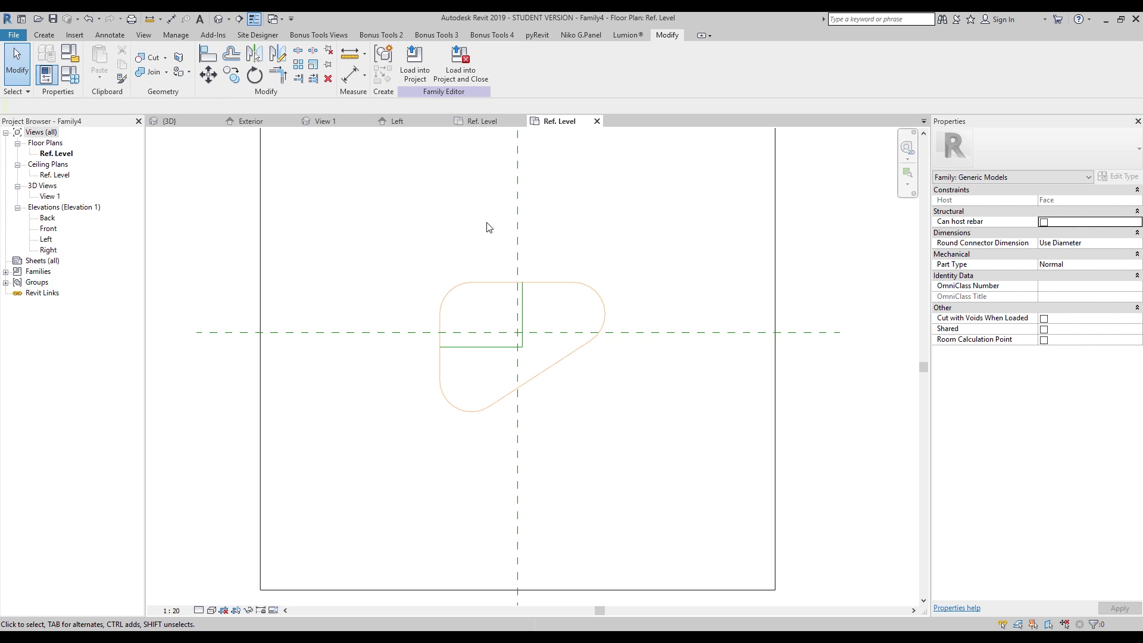
Load the void family into the open curtain panel family, Family3.
click(433, 63)
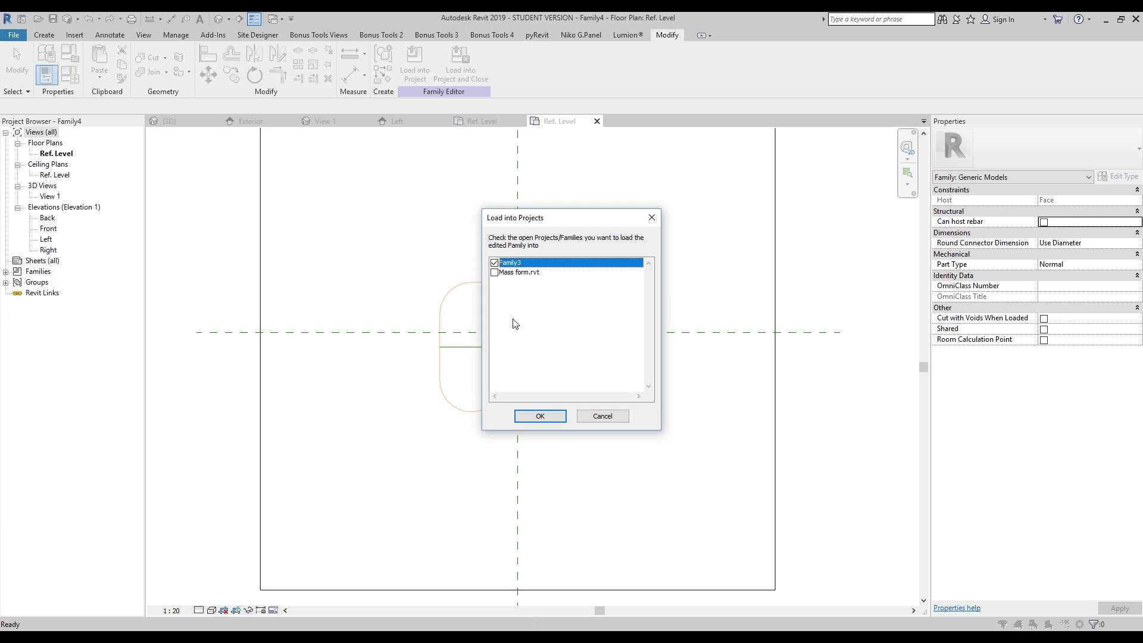
click(539, 415)
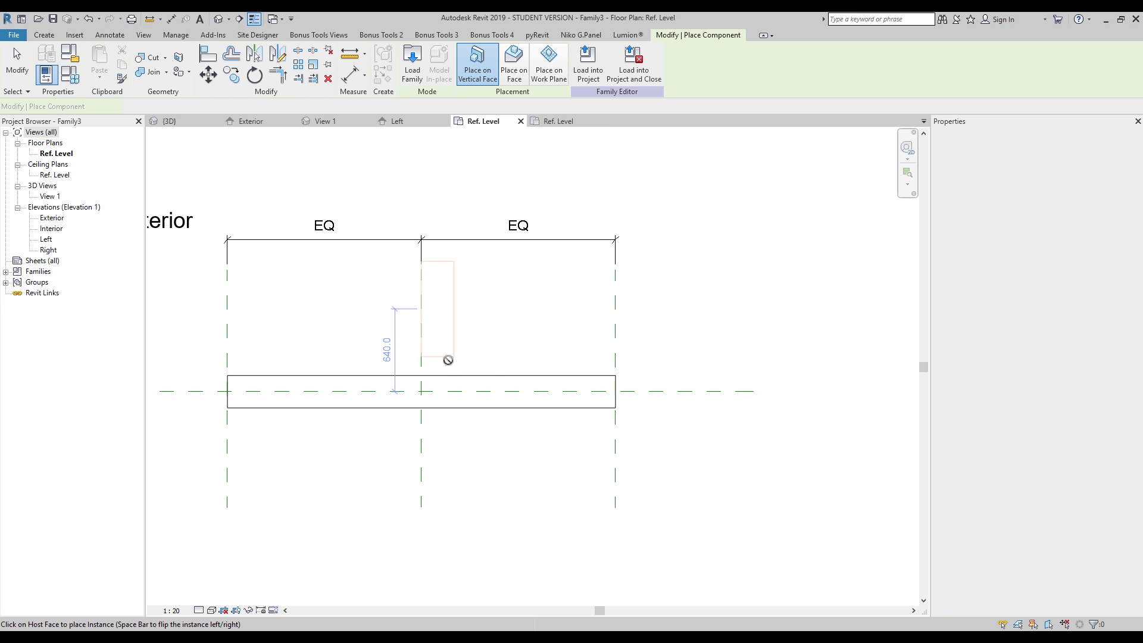
double_click(51, 218)
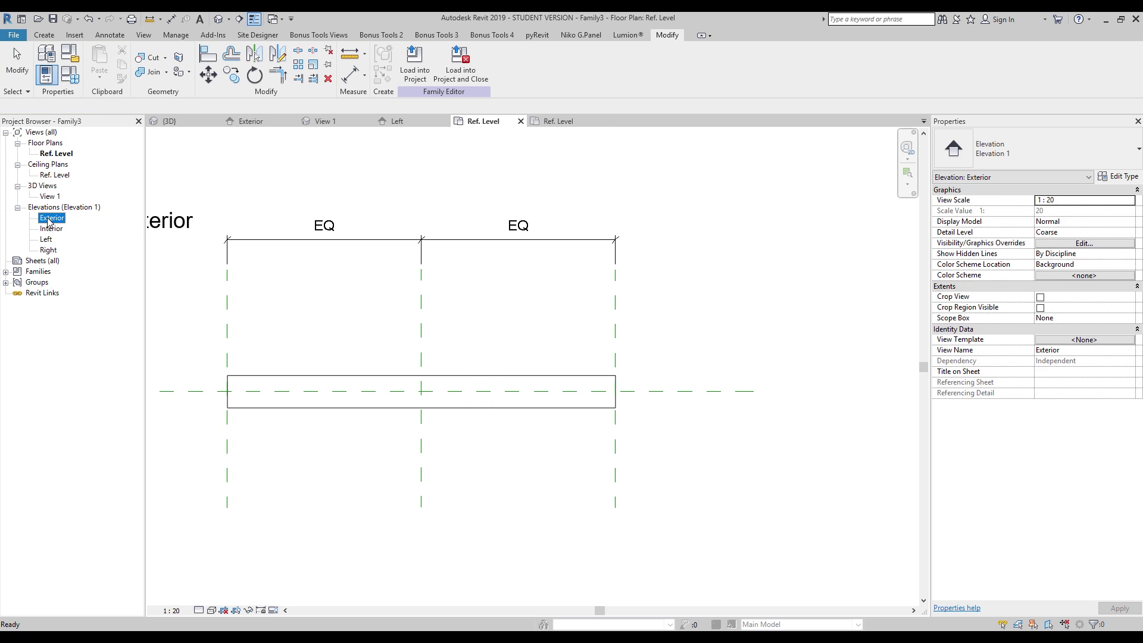
click(44, 35)
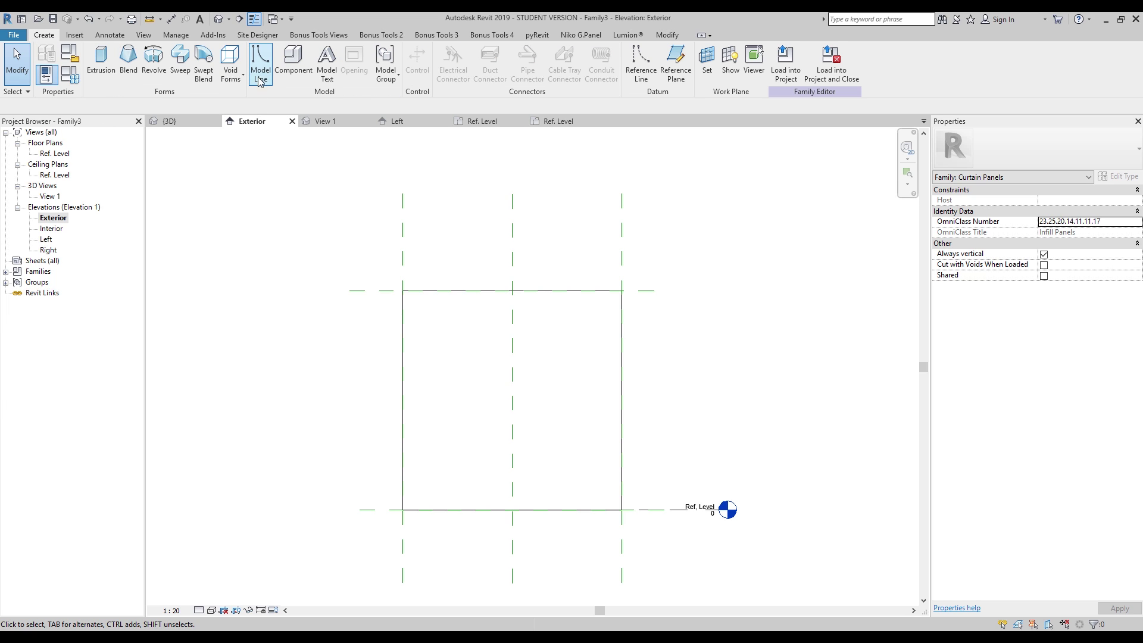
click(298, 61)
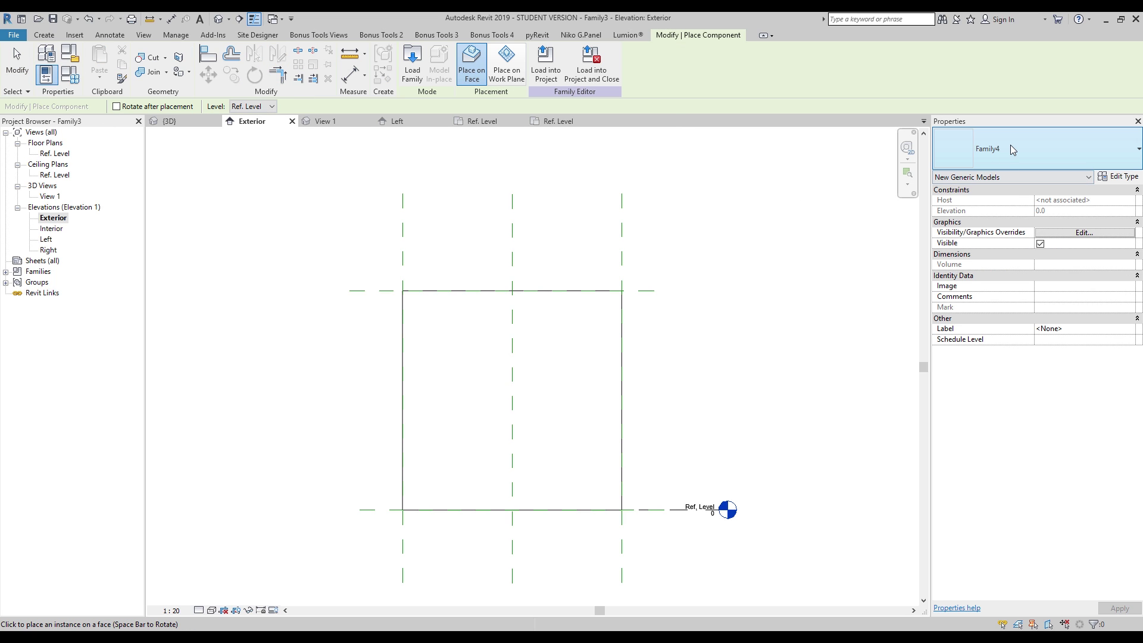
key(space)
key(space)
key(space)
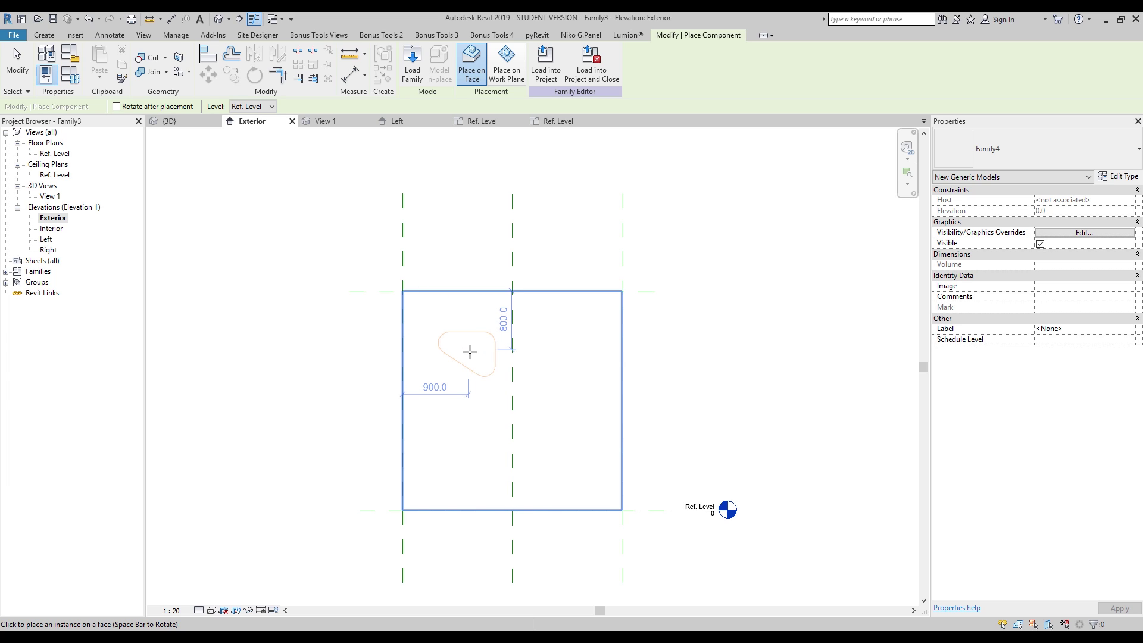
Place a Family4 void on the panel face near its upper-left corner in the Interior elevation.
double_click(57, 228)
click(552, 329)
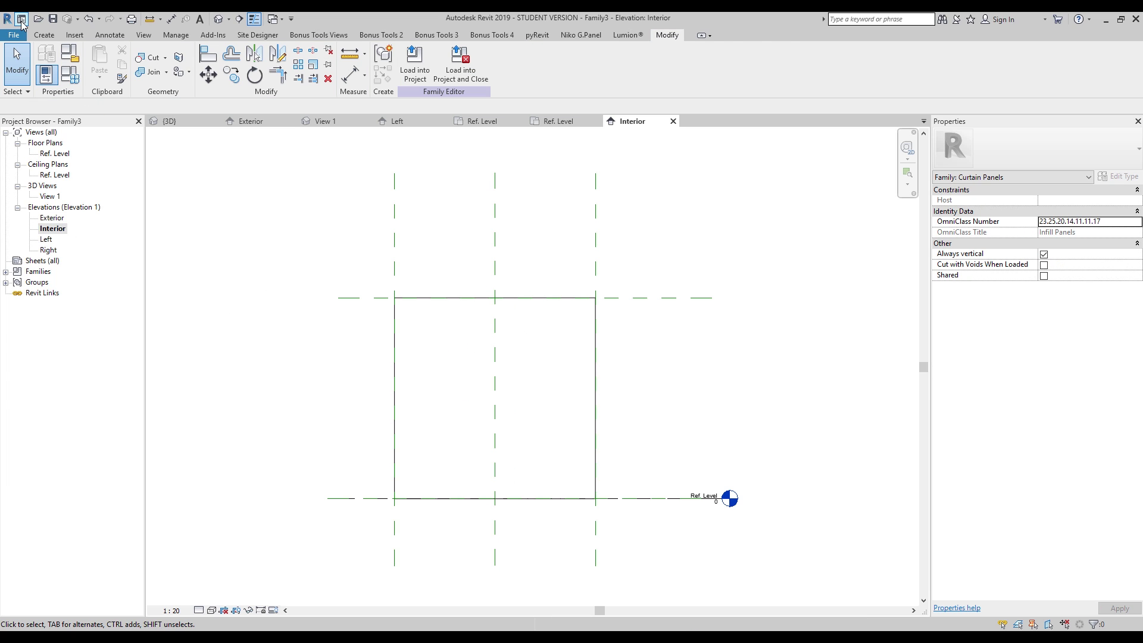
click(44, 35)
click(292, 59)
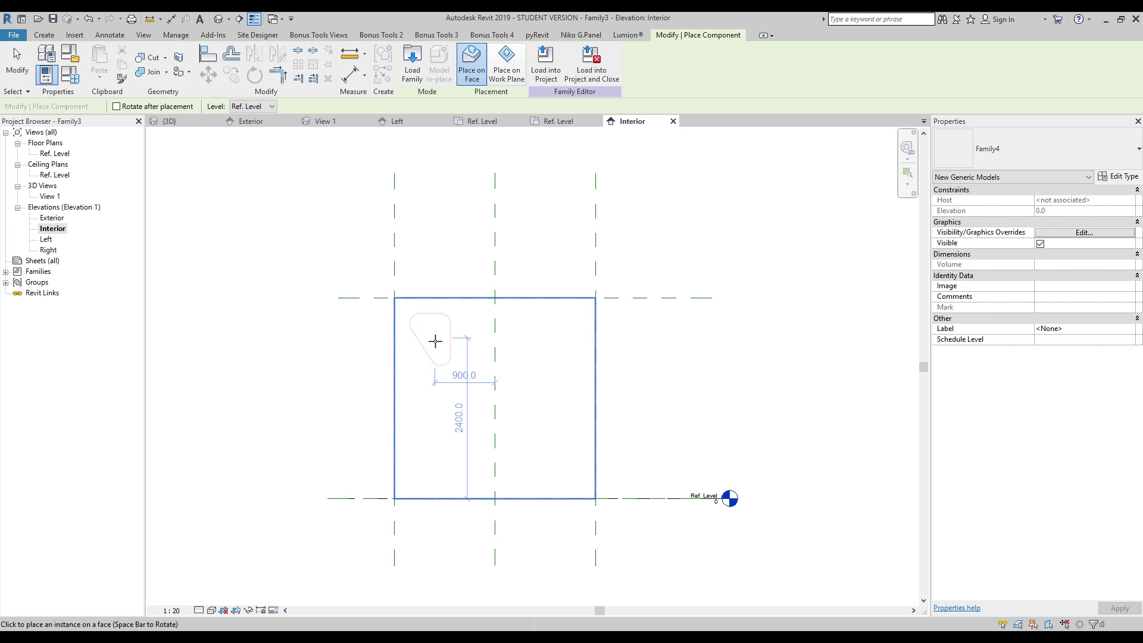
scroll(424, 342, up, 2)
click(444, 332)
scroll(401, 329, up, 2)
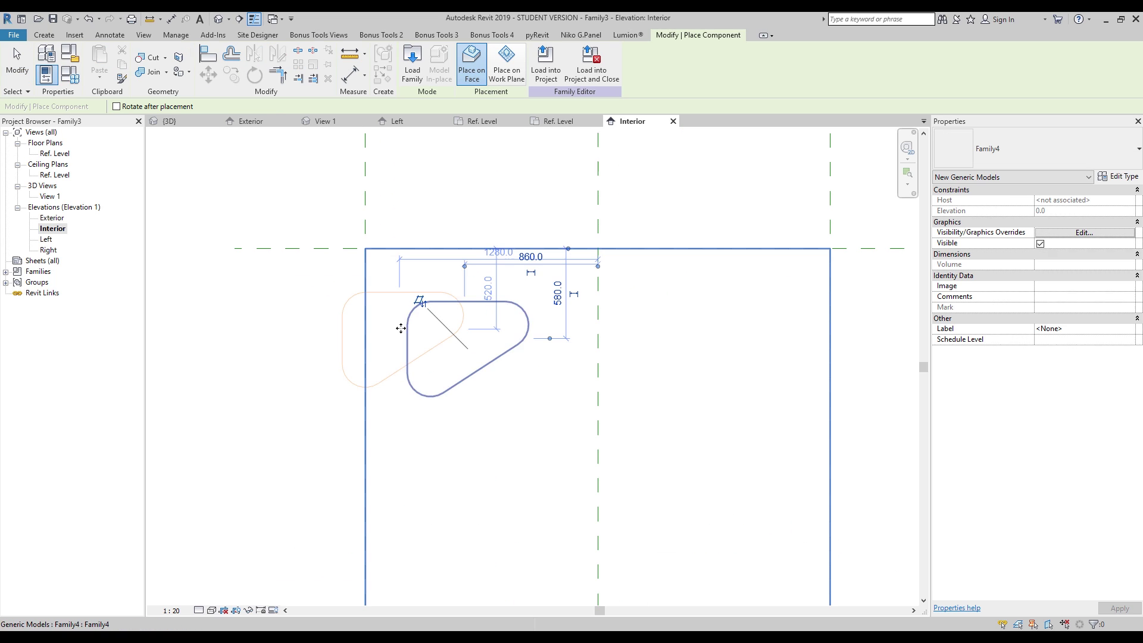
key(Escape)
key(Escape)
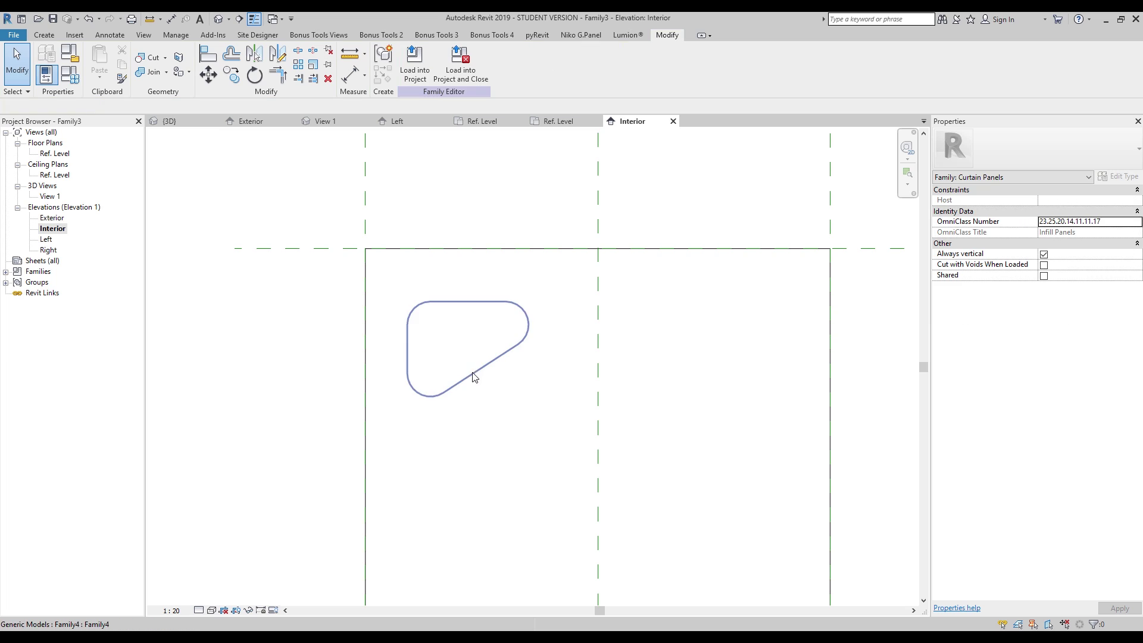
Dimension the void's centre horizontally from the panel's left reference plane and vertically from its top reference plane.
click(347, 78)
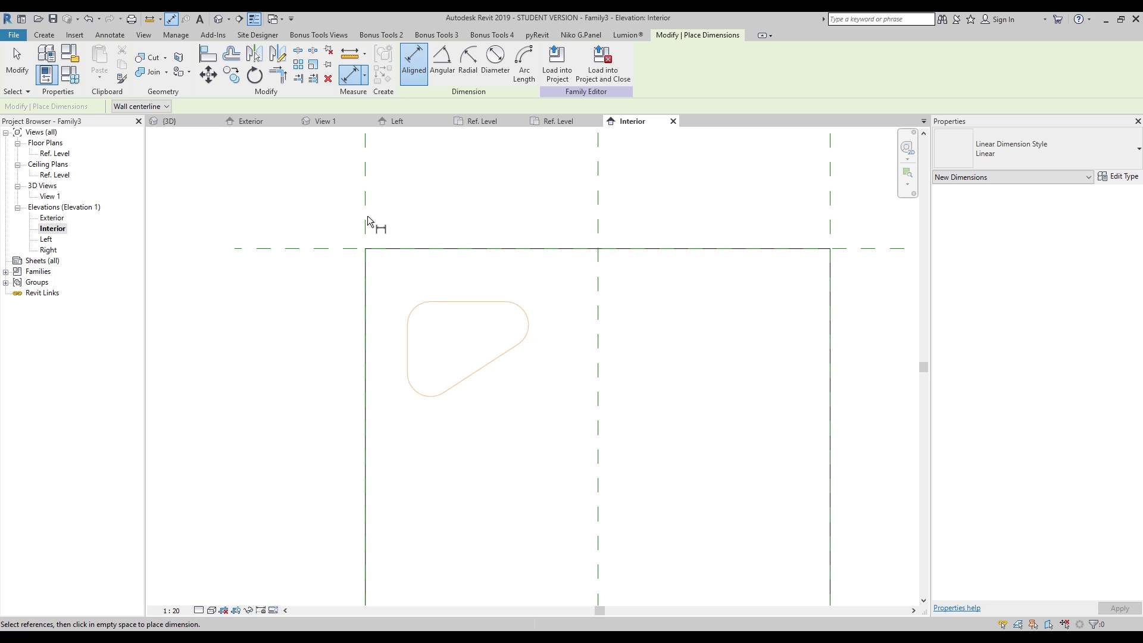
click(368, 221)
click(462, 324)
middle_drag(432, 207, 433, 296)
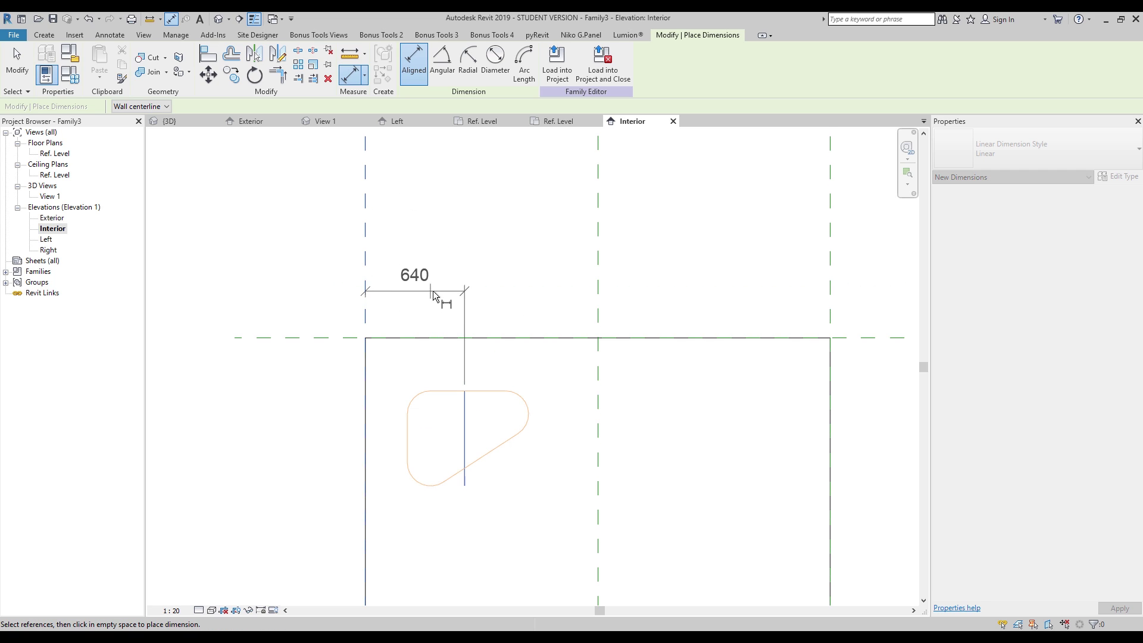
click(434, 279)
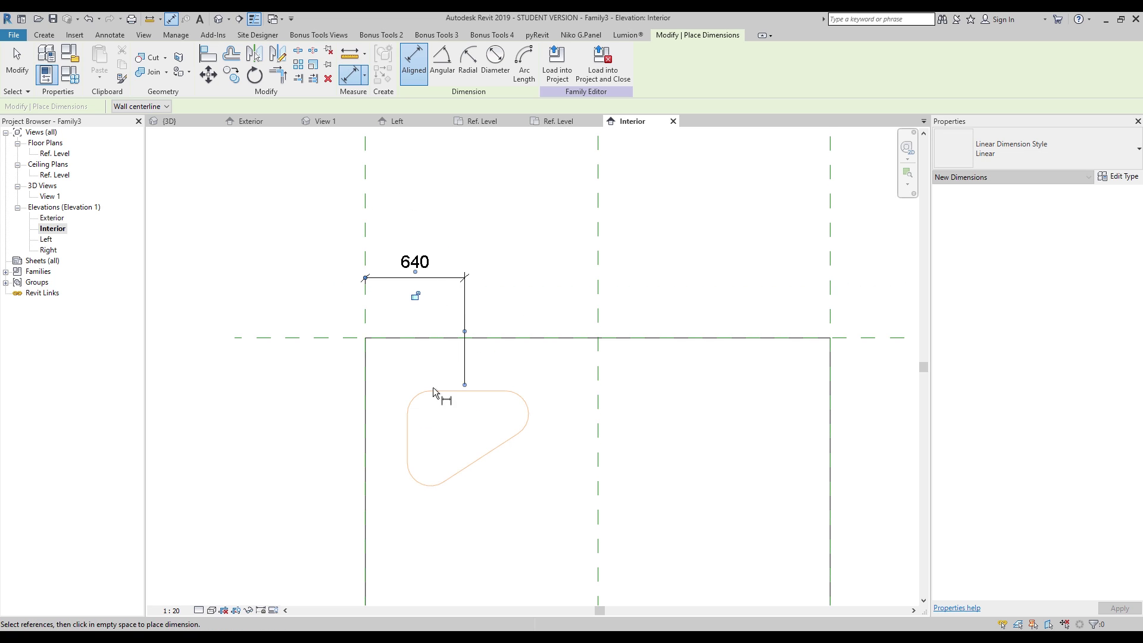
click(326, 339)
click(441, 428)
click(311, 461)
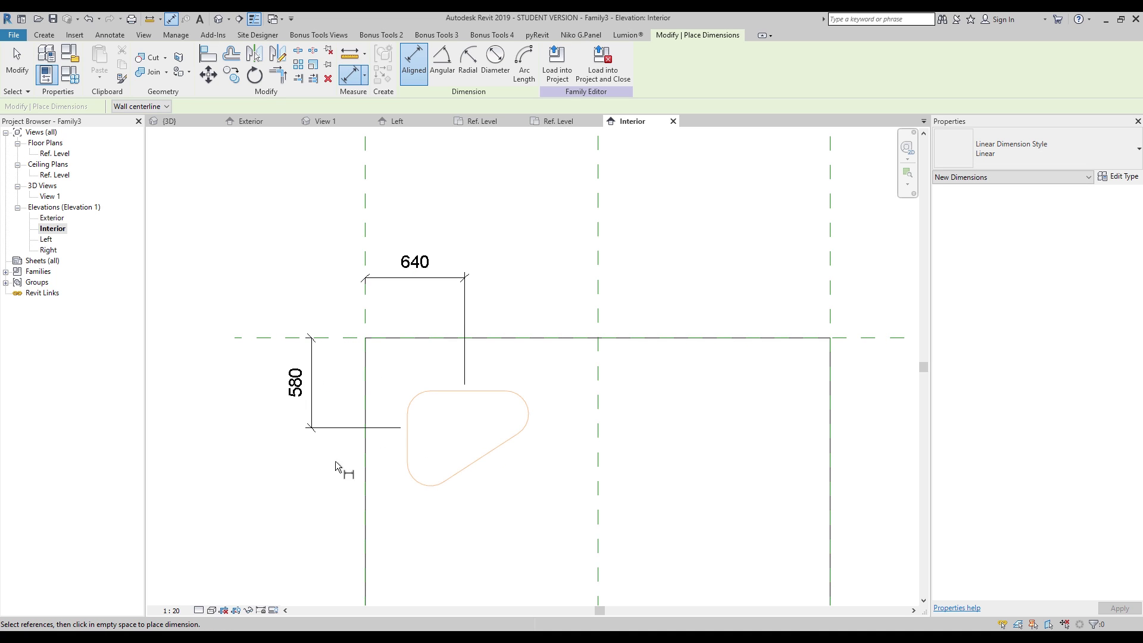
key(Escape)
Set the void's vertical offset from the top reference plane and its horizontal offset from the left one to 500 each.
click(425, 424)
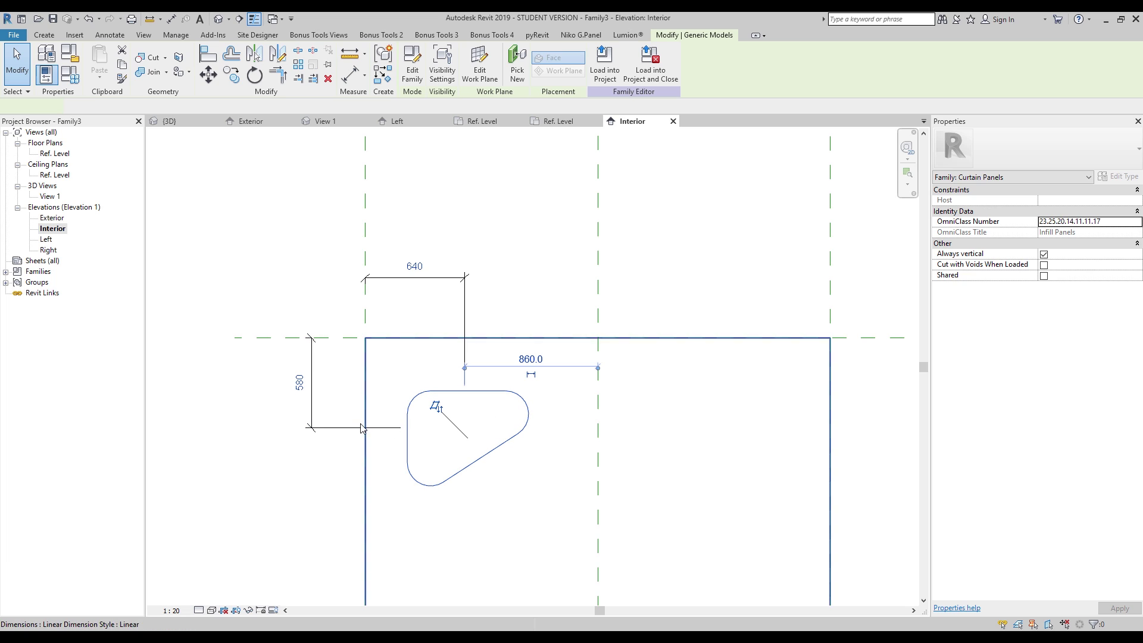
click(435, 400)
click(299, 382)
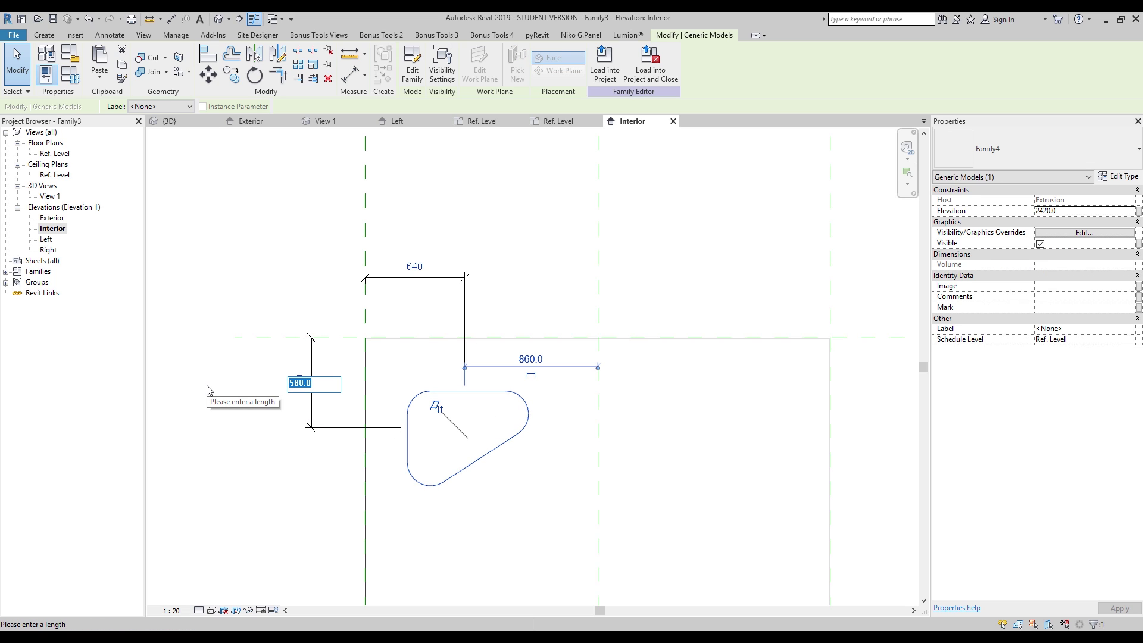
text(500)
key(Return)
click(345, 286)
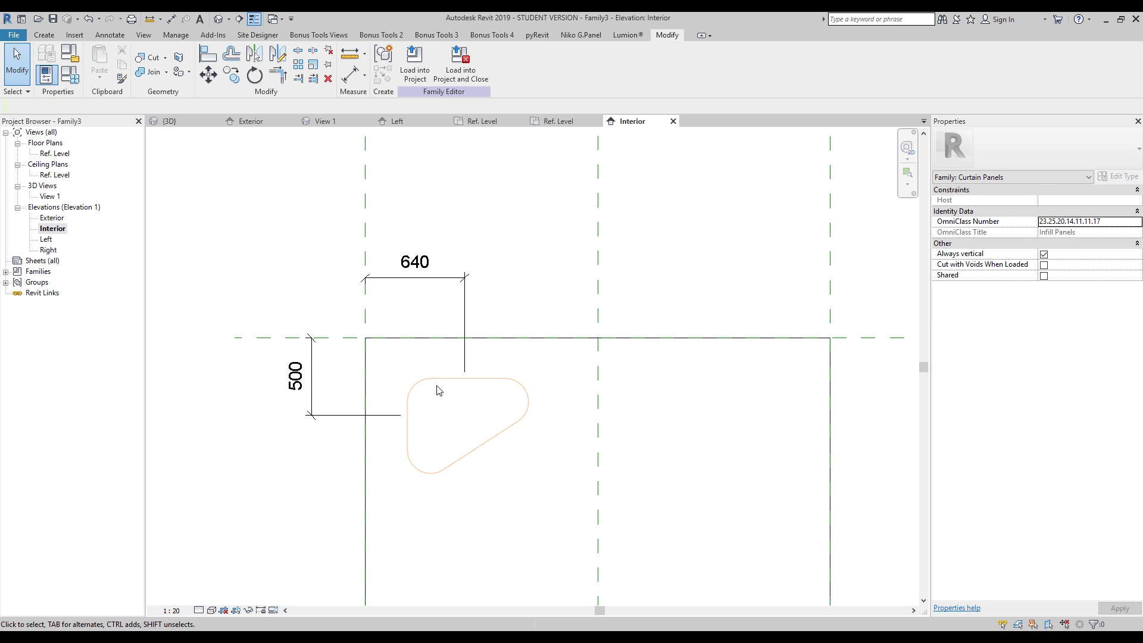
click(439, 393)
click(426, 265)
text(500)
key(Return)
click(254, 254)
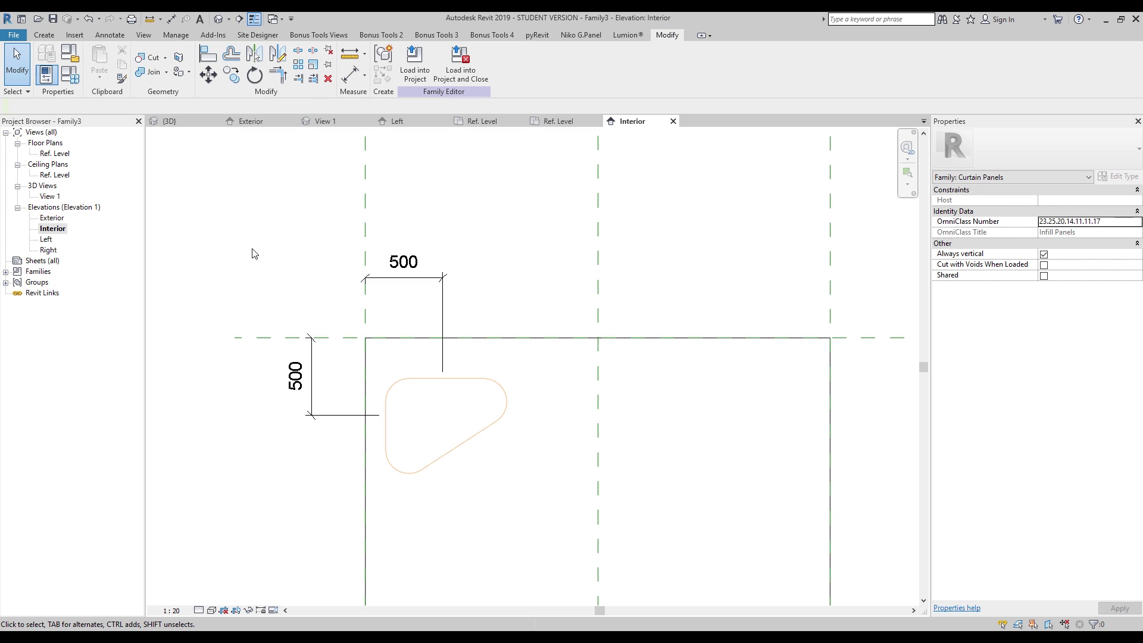
Examine how the void sits against the panel in 3D and in plan, and check its profile in Family4's plan.
click(217, 19)
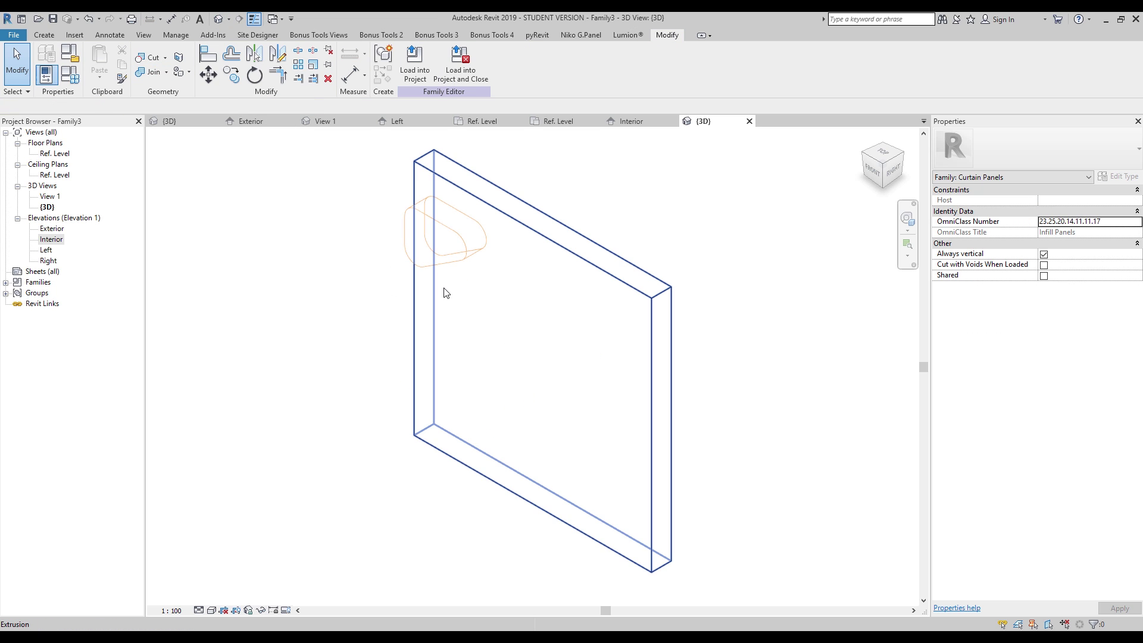
shift+middle_drag(265, 286, 575, 377)
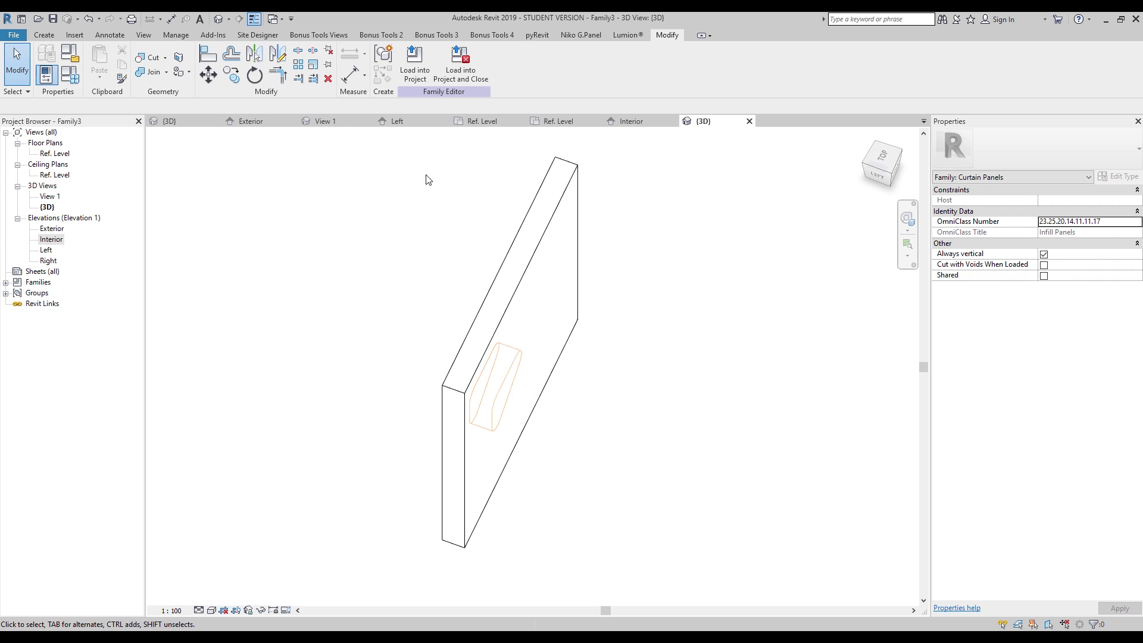
click(507, 122)
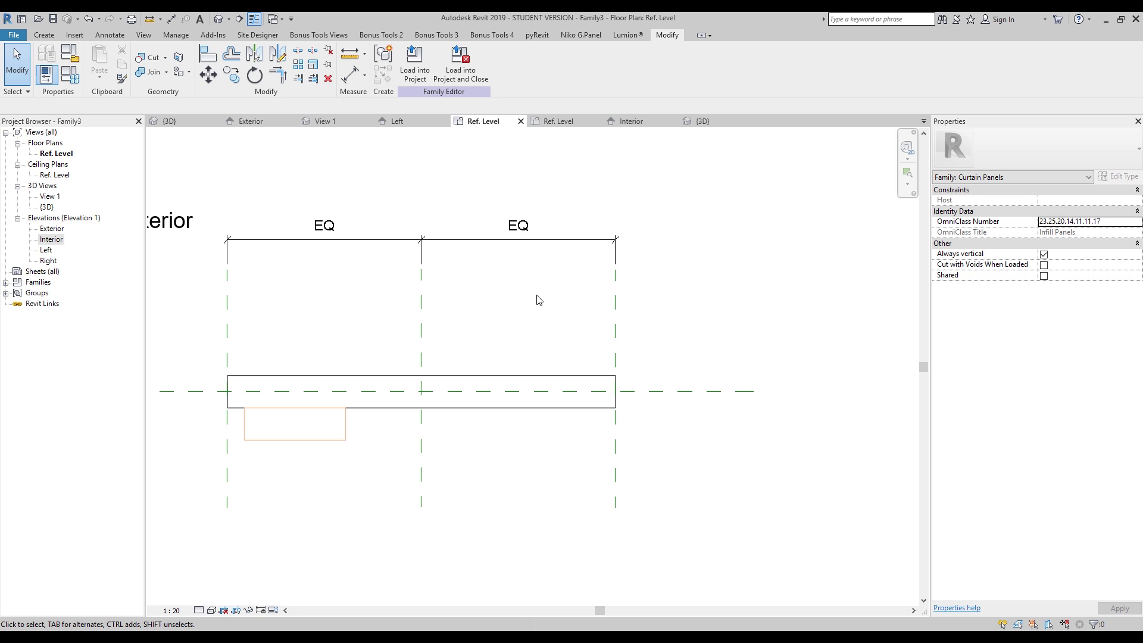
scroll(330, 341, down, 1)
scroll(391, 368, up, 4)
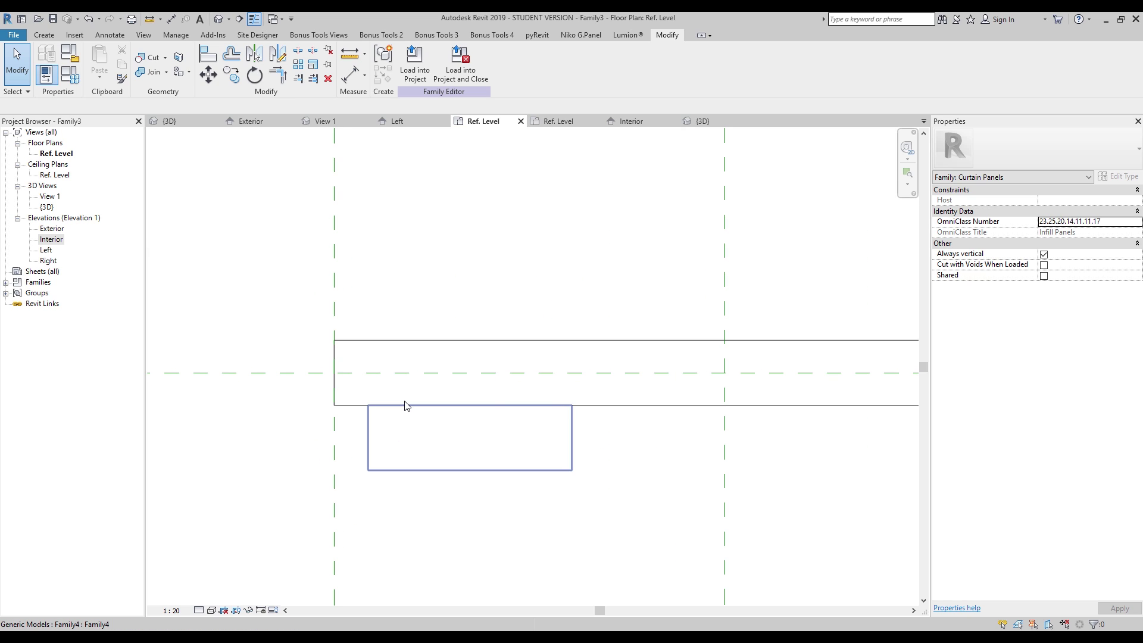
key(a)
key(l)
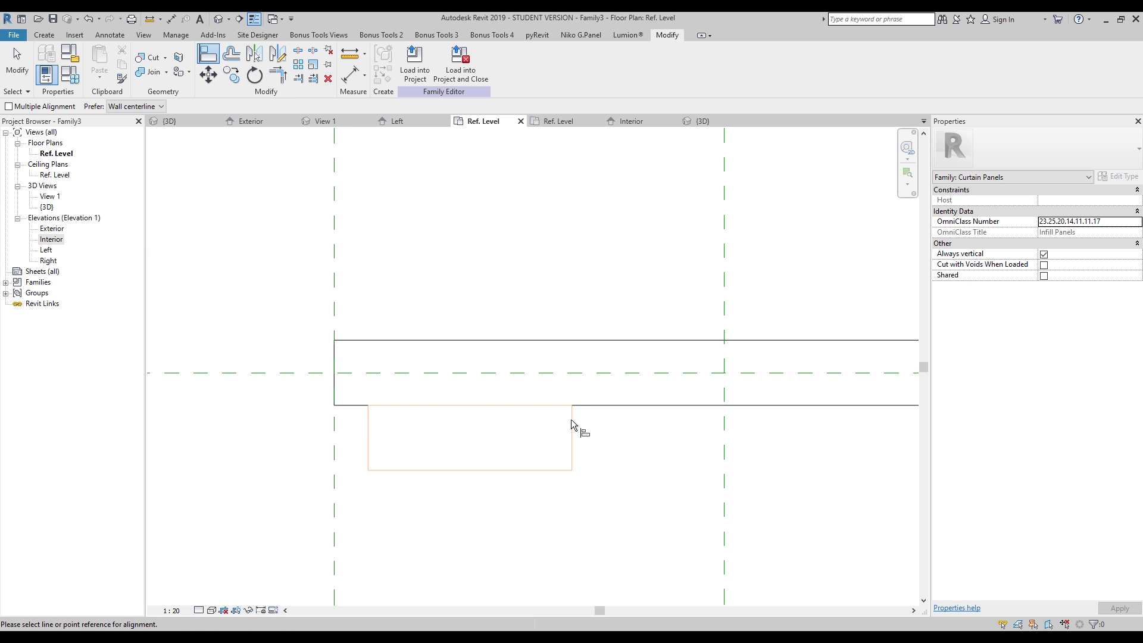
key(Escape)
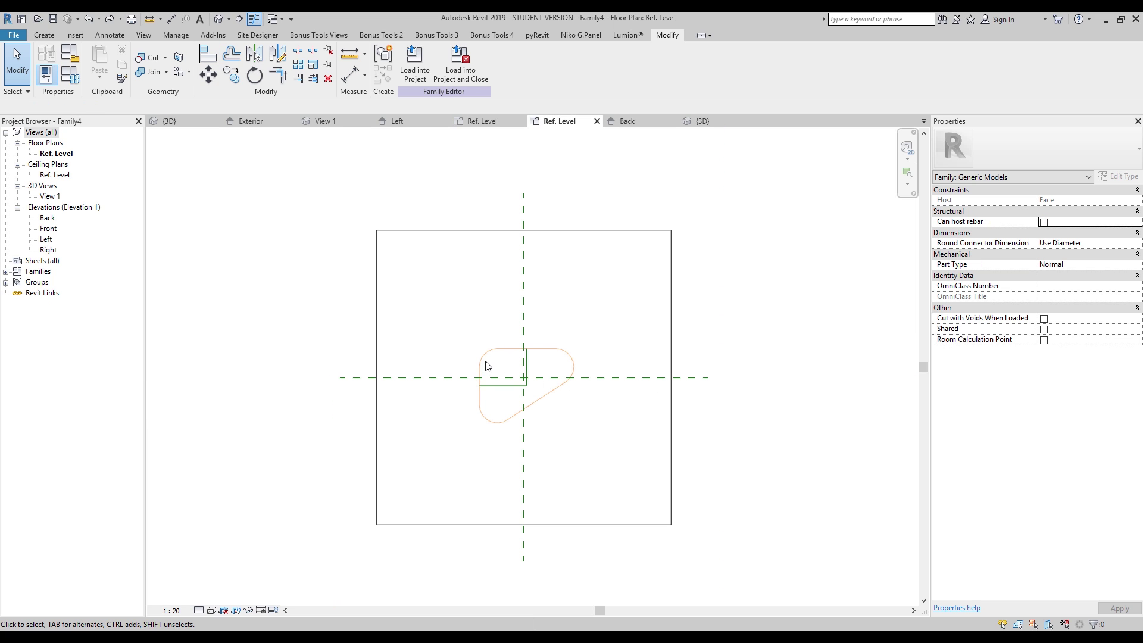
scroll(487, 366, up, 3)
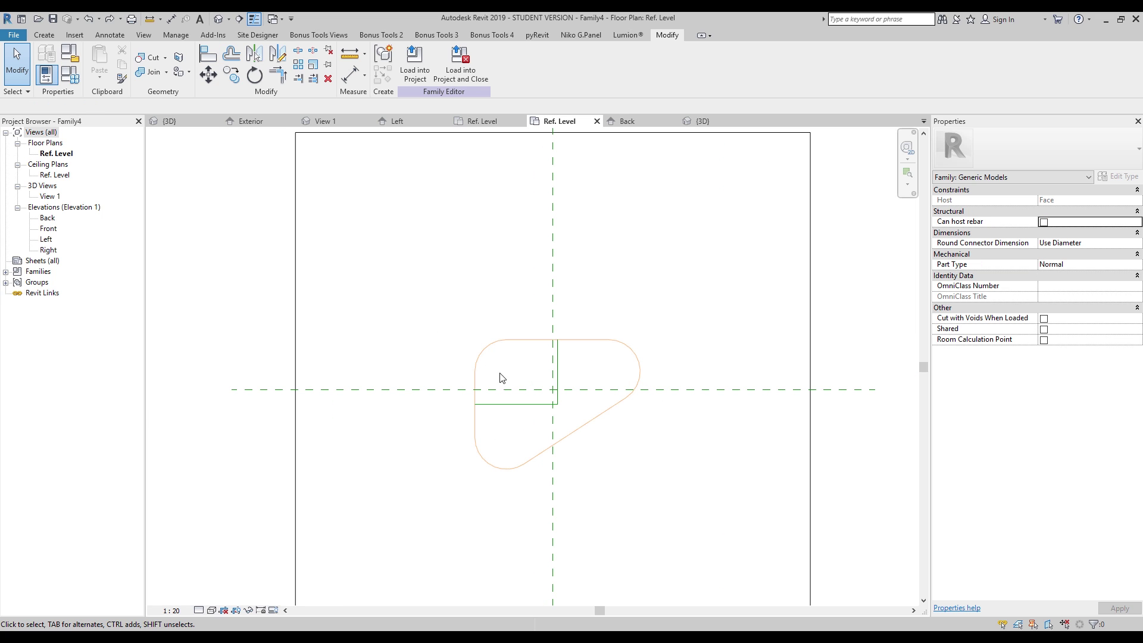
middle_drag(501, 363, 502, 340)
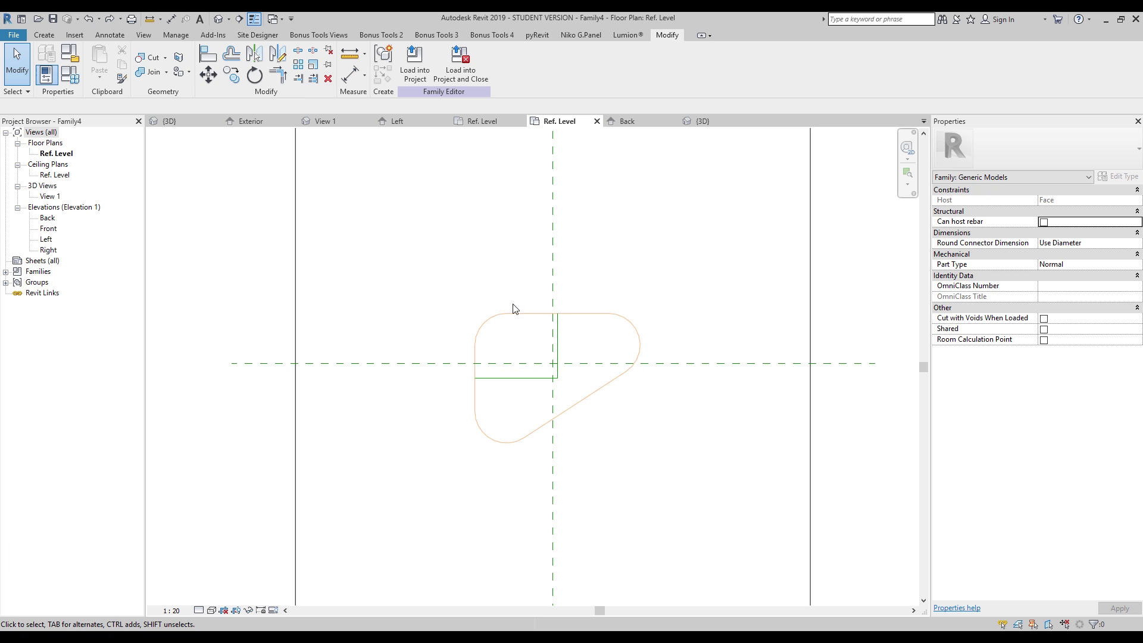
scroll(360, 256, down, 3)
middle_drag(352, 268, 408, 286)
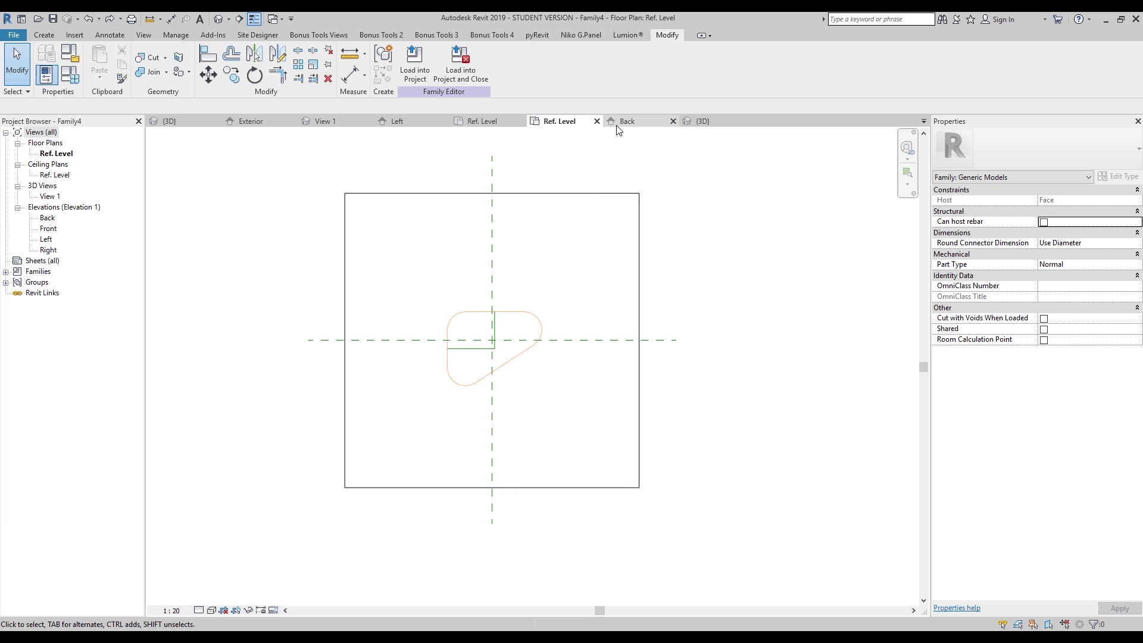
Turn off preview visibility in the 3D view of the panel family, Family3.
click(686, 123)
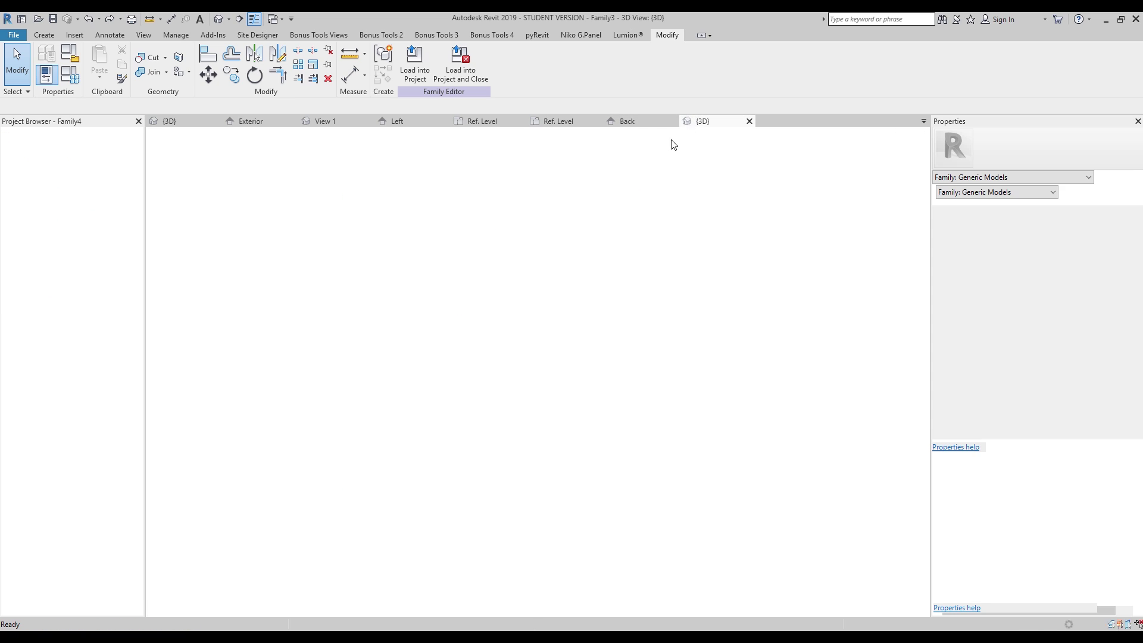
click(286, 610)
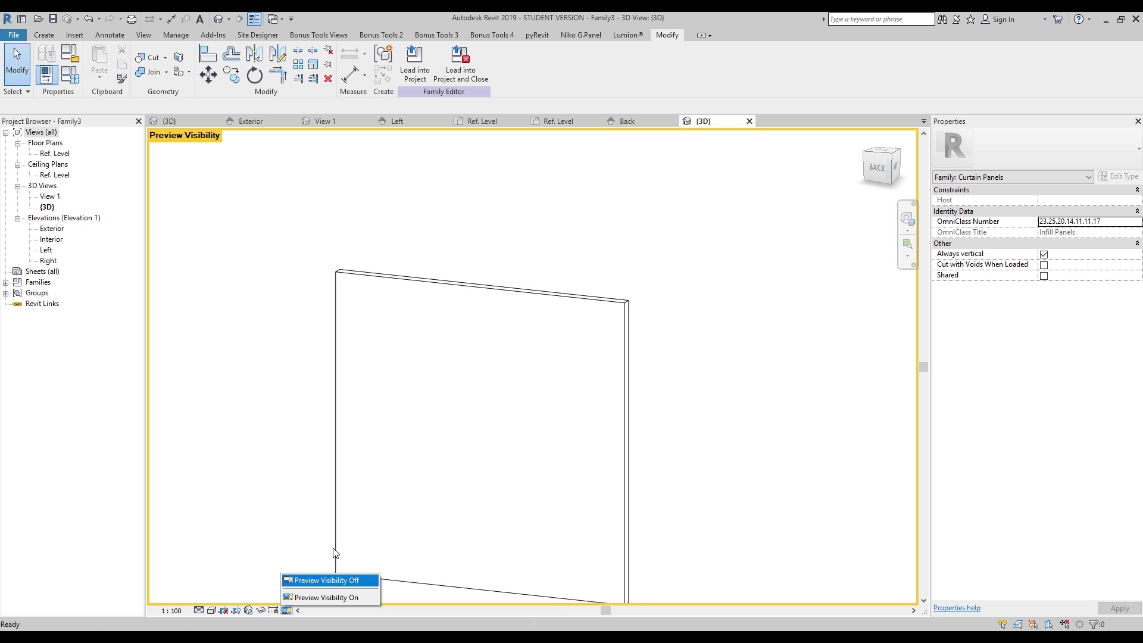
click(318, 581)
scroll(485, 357, down, 2)
drag(332, 273, 778, 587)
key(Escape)
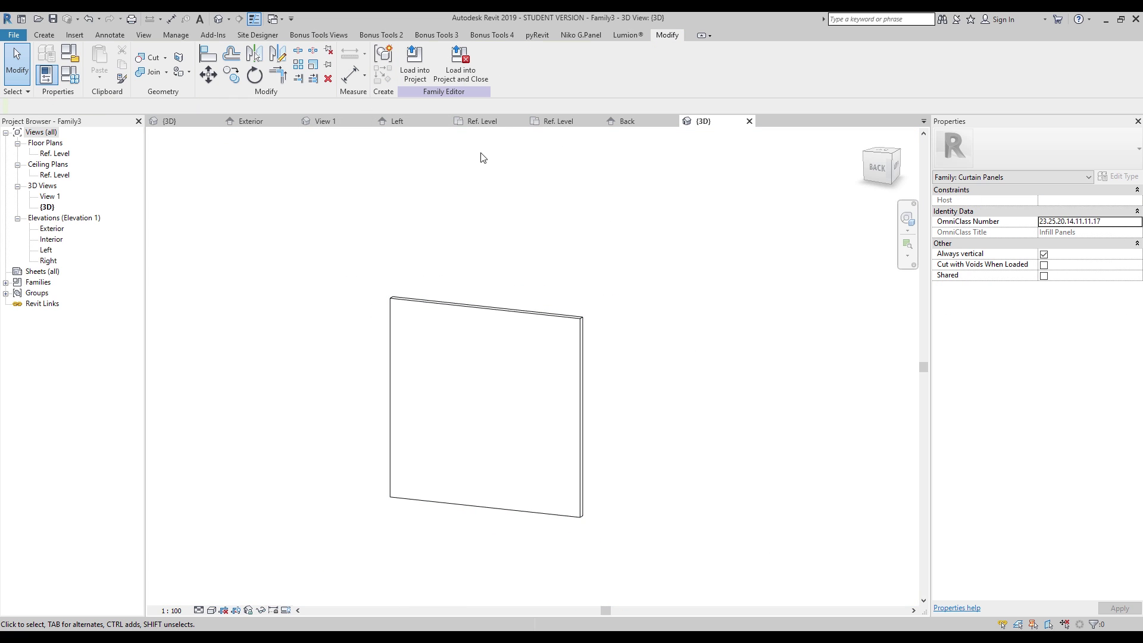
Stretch the void extrusion in Family4's 3D view so that it extends well above and below the host slab.
click(552, 122)
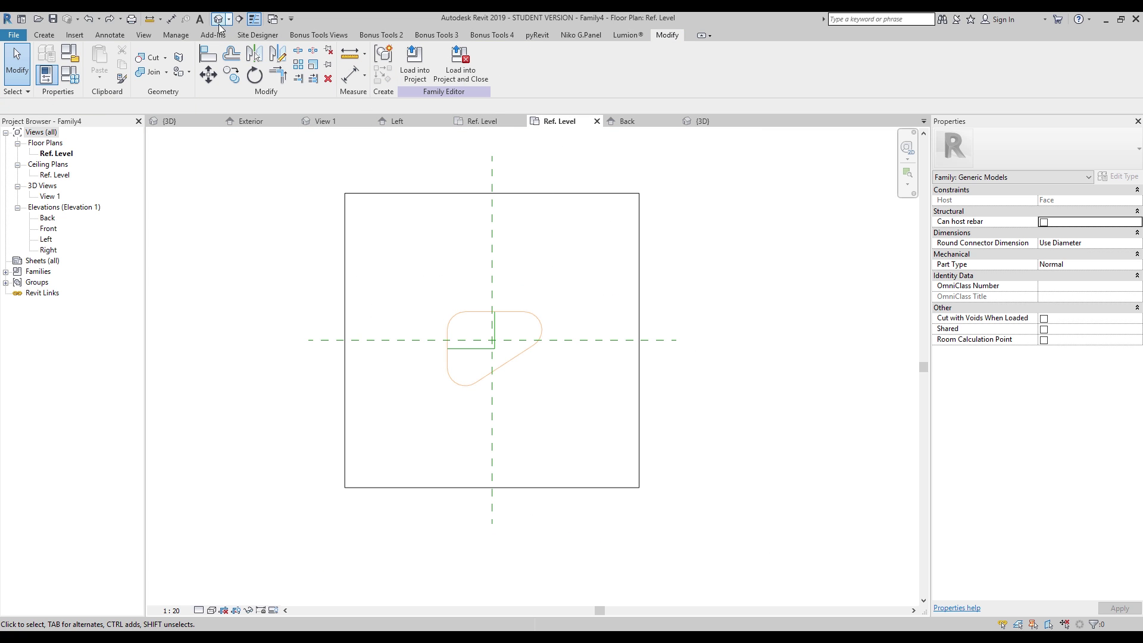
click(219, 19)
shift+middle_drag(620, 255, 576, 353)
click(577, 353)
drag(576, 352, 577, 534)
drag(576, 278, 576, 173)
click(779, 350)
shift+middle_drag(541, 364, 524, 324)
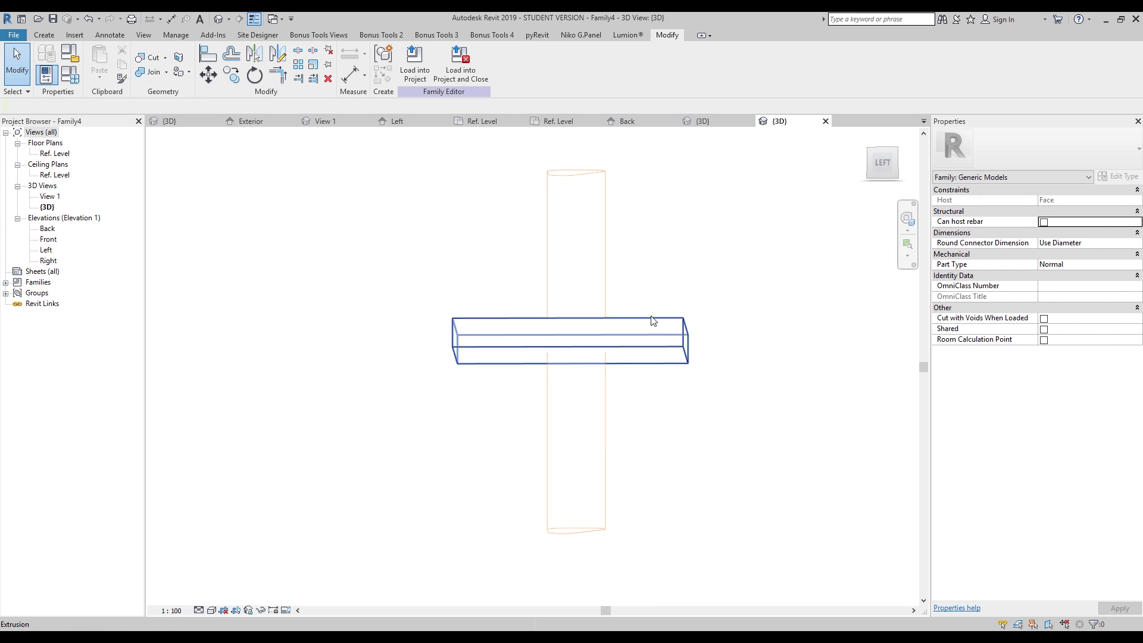
Cut the host slab in Family4 with the extended void extrusion.
shift+middle_drag(664, 334, 574, 400)
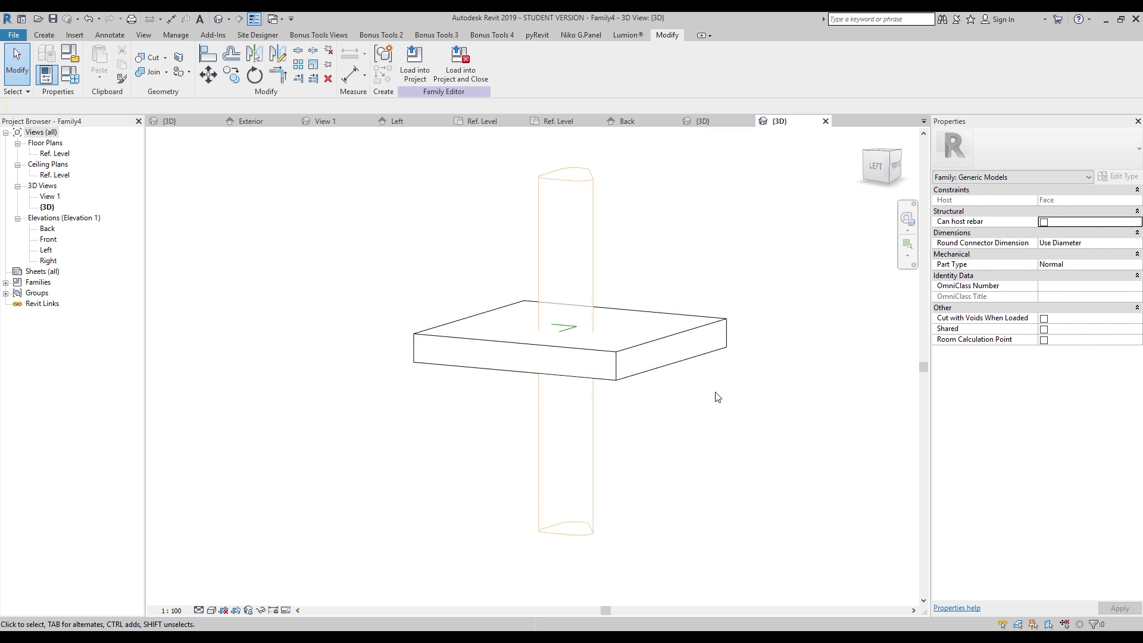
shift+middle_drag(638, 404, 689, 369)
click(548, 270)
click(464, 255)
shift+middle_drag(465, 255, 280, 247)
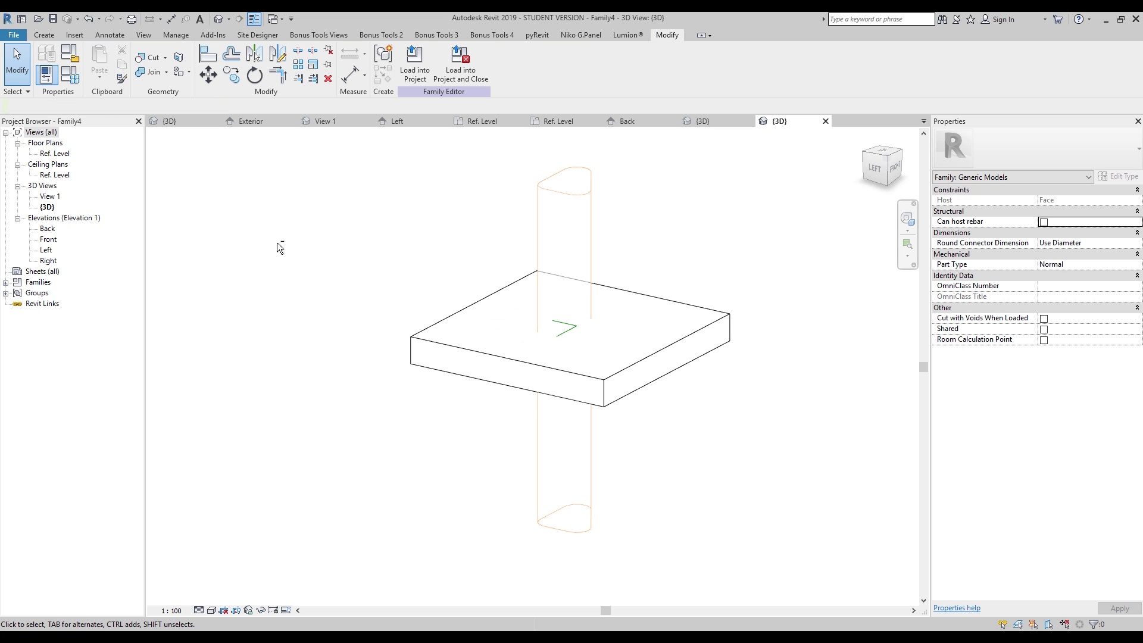
click(150, 72)
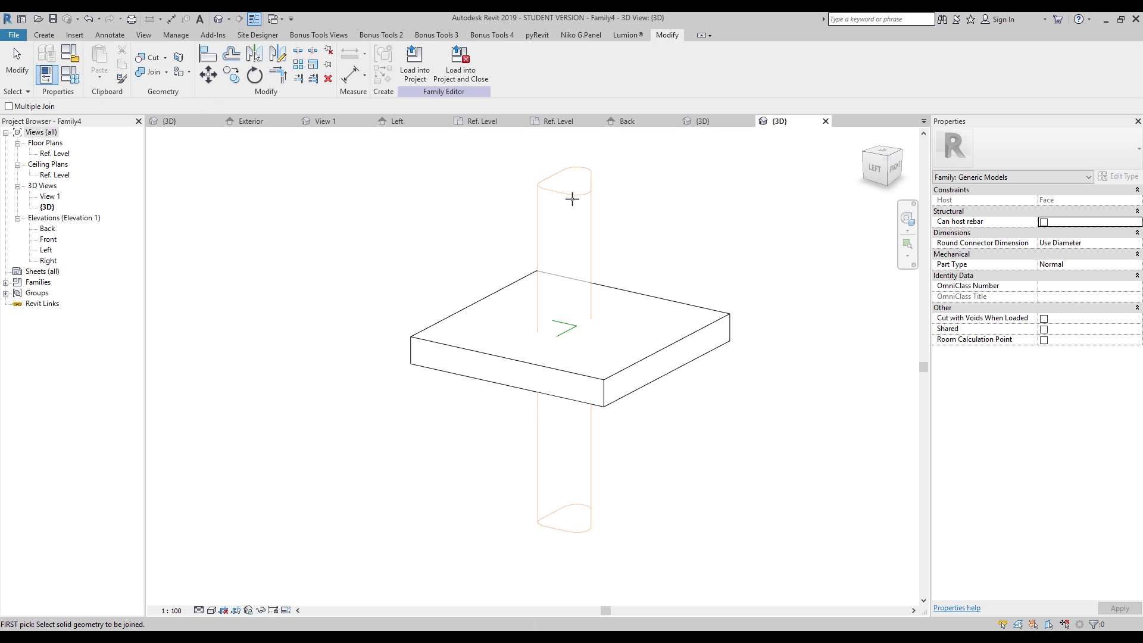
click(153, 57)
click(454, 353)
click(538, 429)
shift+middle_drag(543, 365, 417, 239)
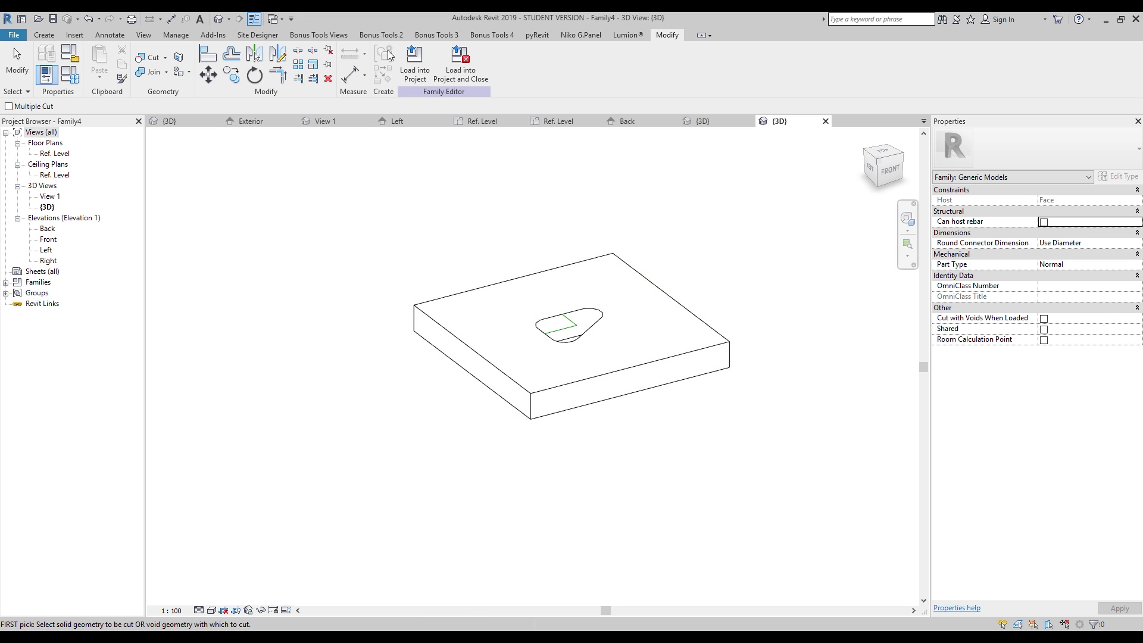
Load the edited Family4 into the Family3 curtain panel family.
click(404, 65)
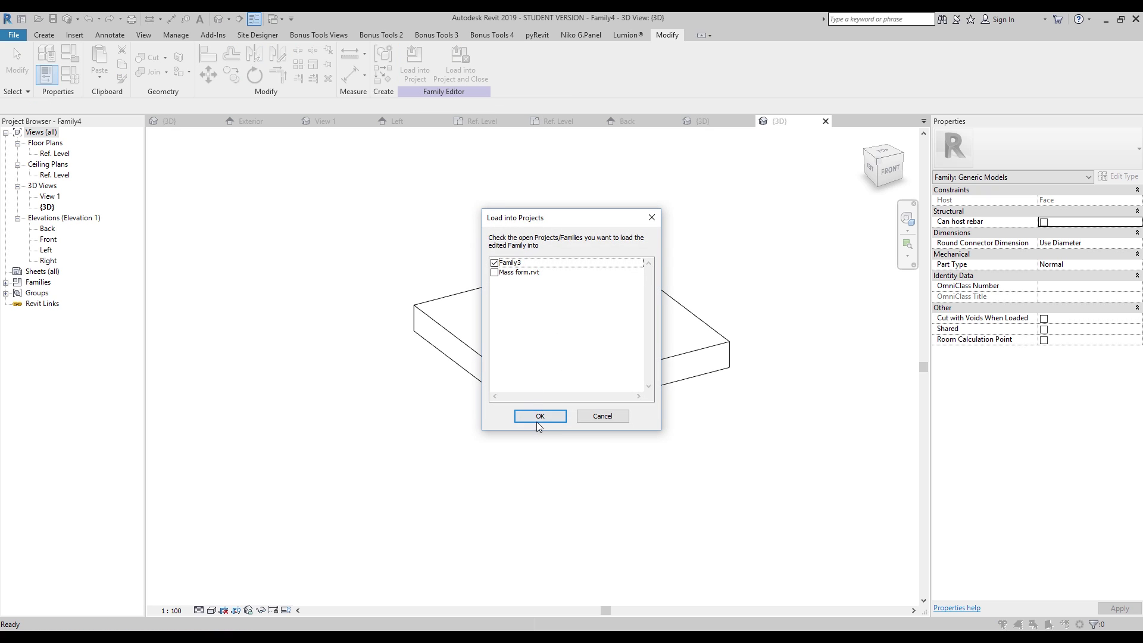
click(538, 419)
click(519, 321)
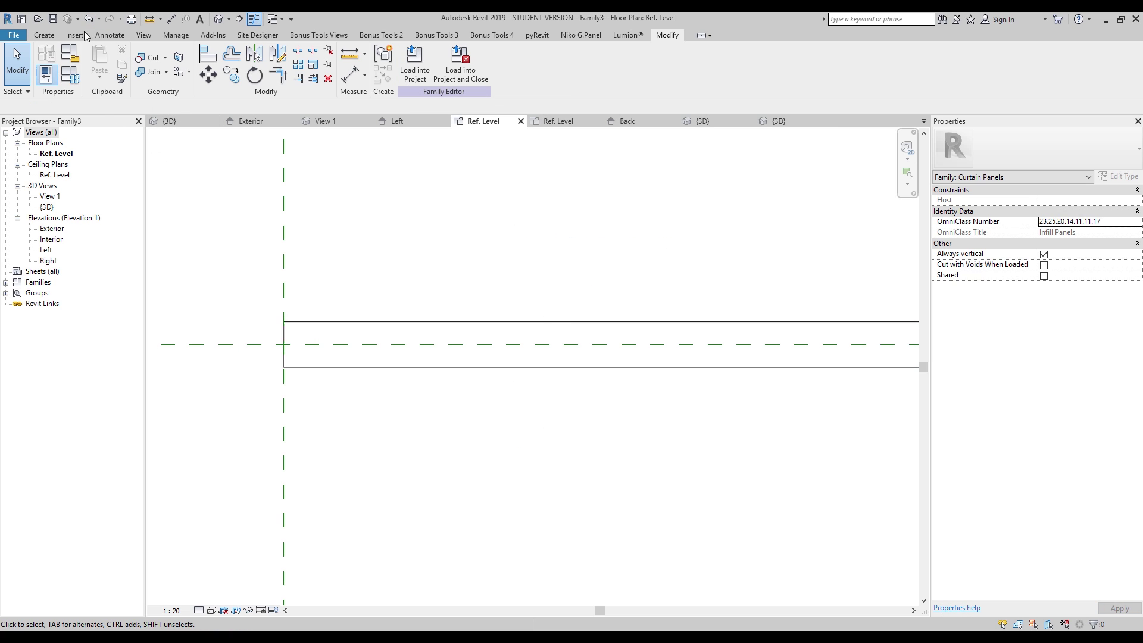
Place a Family4 instance on the panel face near its upper-left corner in the Interior elevation.
click(45, 39)
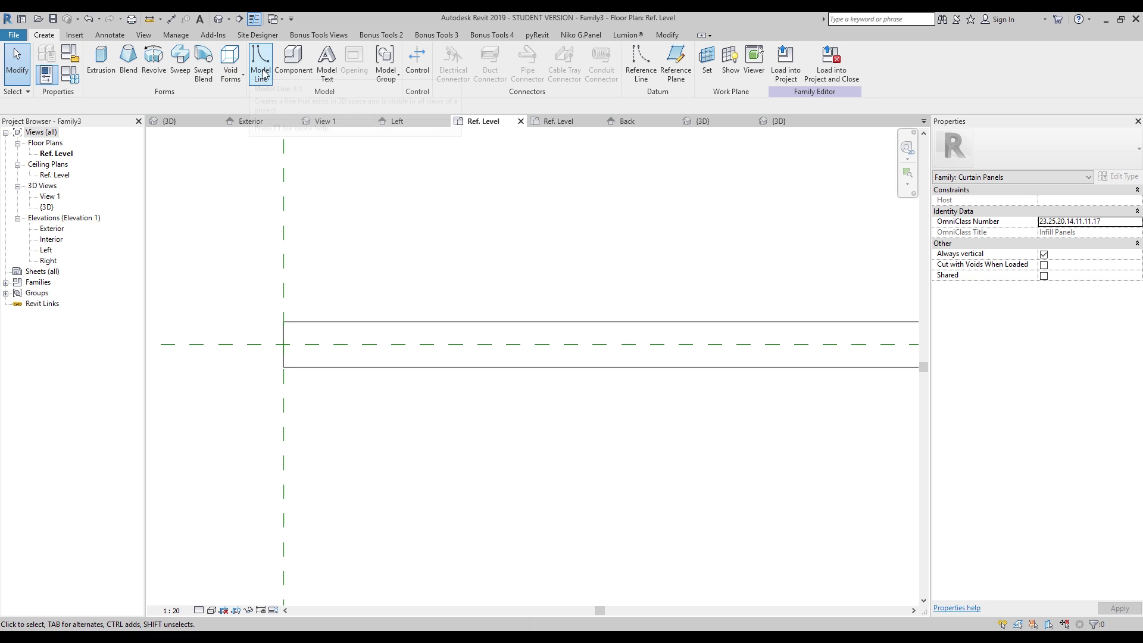
click(295, 60)
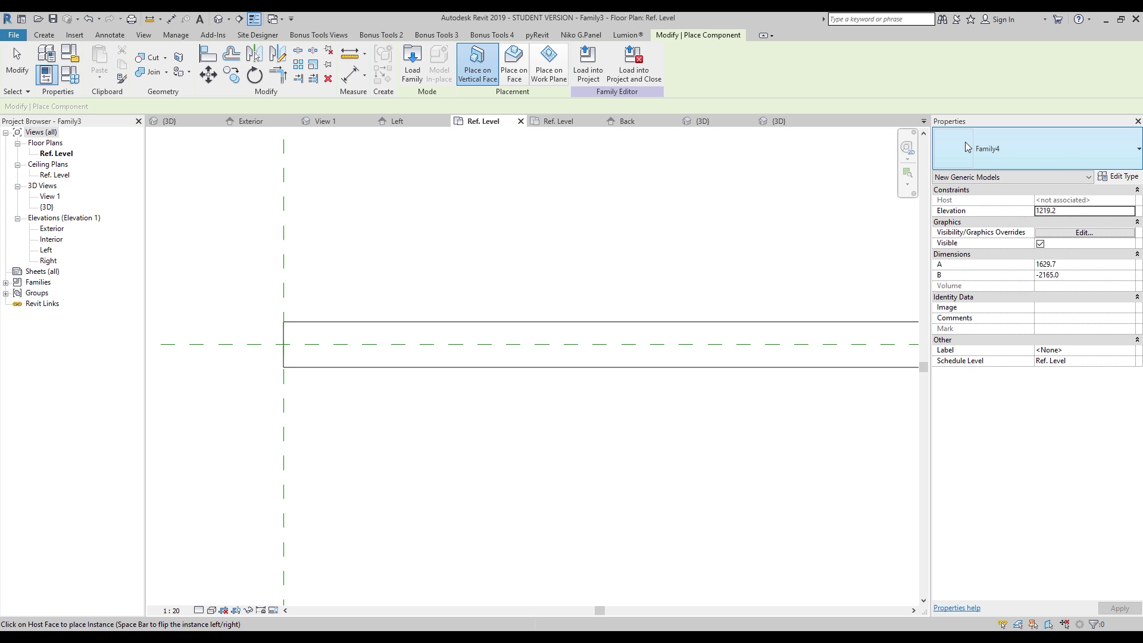
double_click(50, 238)
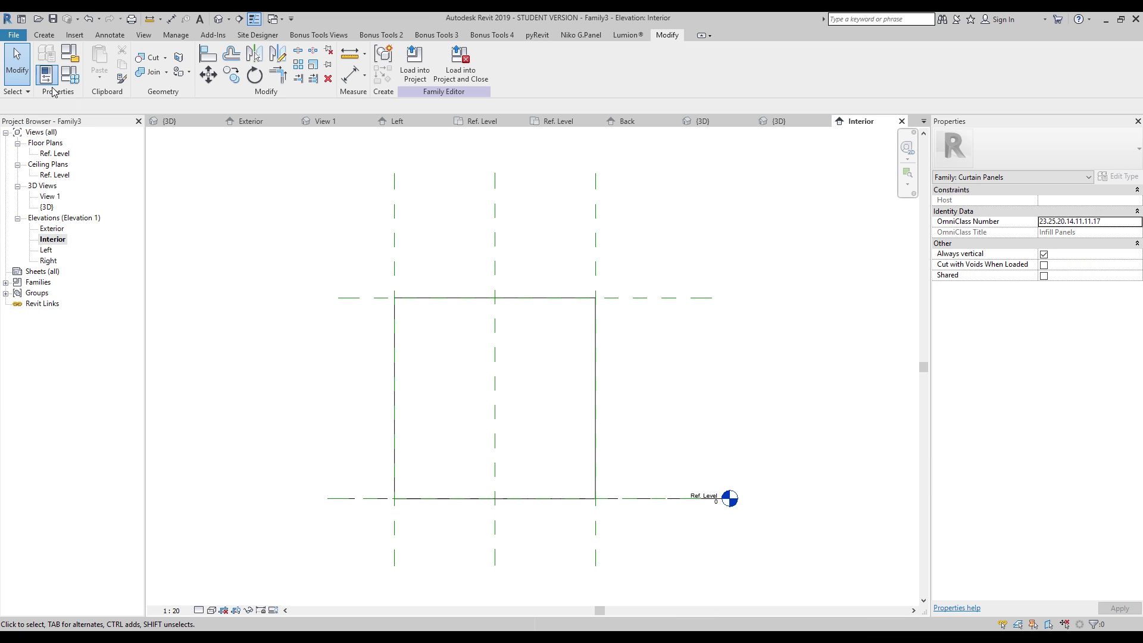
click(53, 38)
click(295, 59)
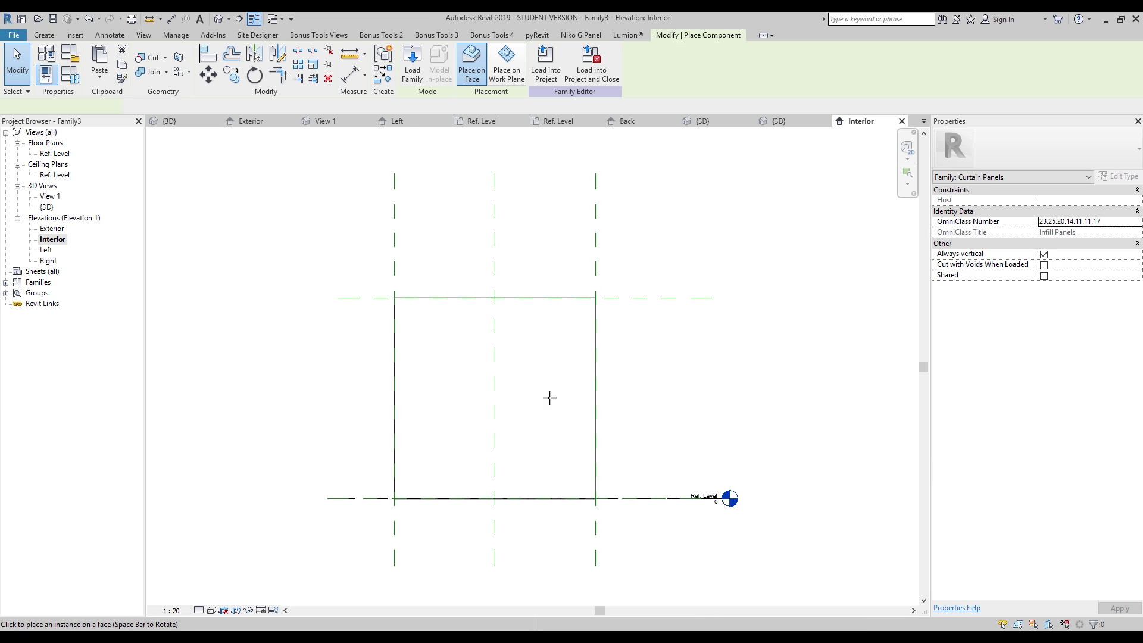
click(437, 342)
scroll(416, 309, up, 3)
key(Escape)
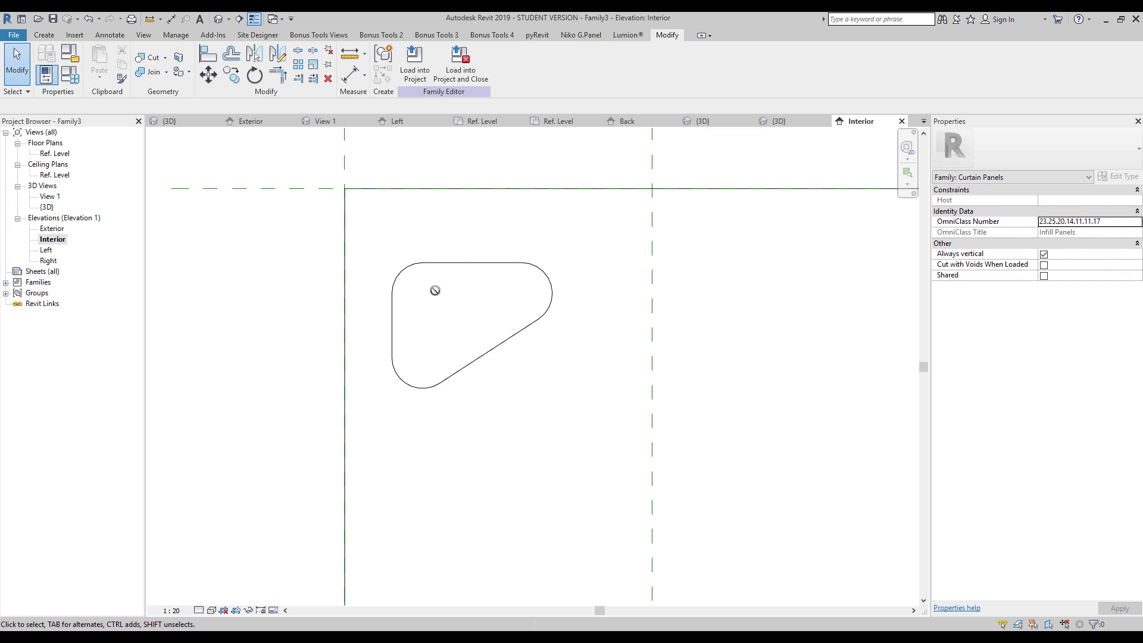
Dimension the void horizontally from the Left reference plane and vertically from the panel's top reference plane.
key(d)
key(i)
click(345, 151)
click(468, 319)
middle_drag(431, 295, 412, 401)
click(444, 232)
click(270, 295)
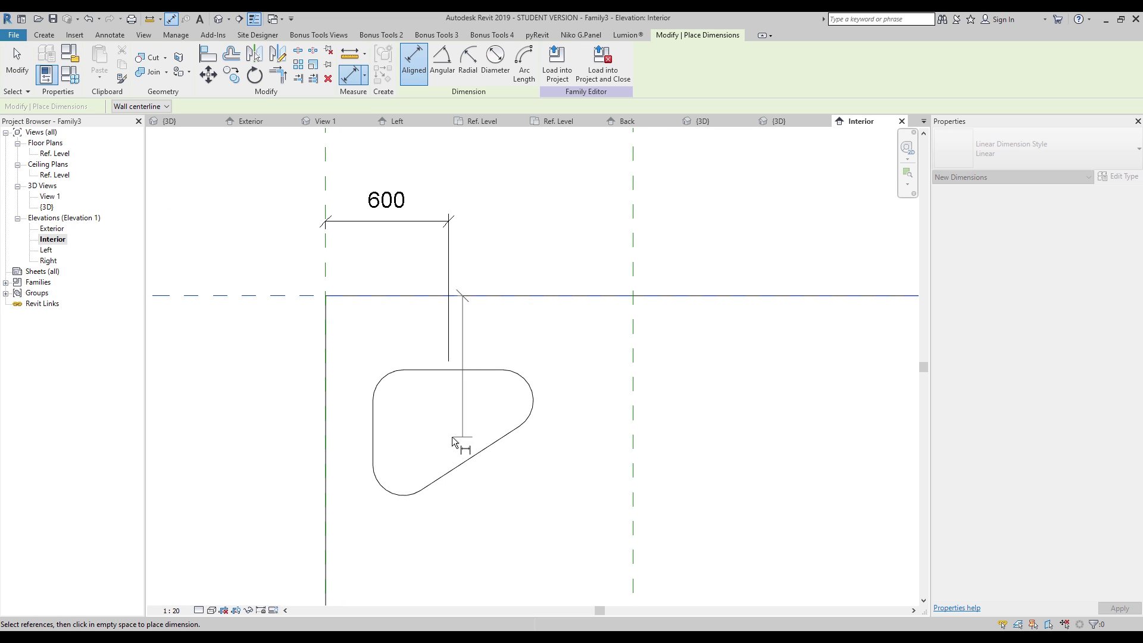
click(416, 437)
click(241, 363)
key(Escape)
key(Escape)
Flex the panel by moving the Left reference plane outward, and undo the move.
scroll(426, 387, down, 3)
middle_drag(426, 388, 514, 380)
click(465, 231)
drag(464, 230, 373, 214)
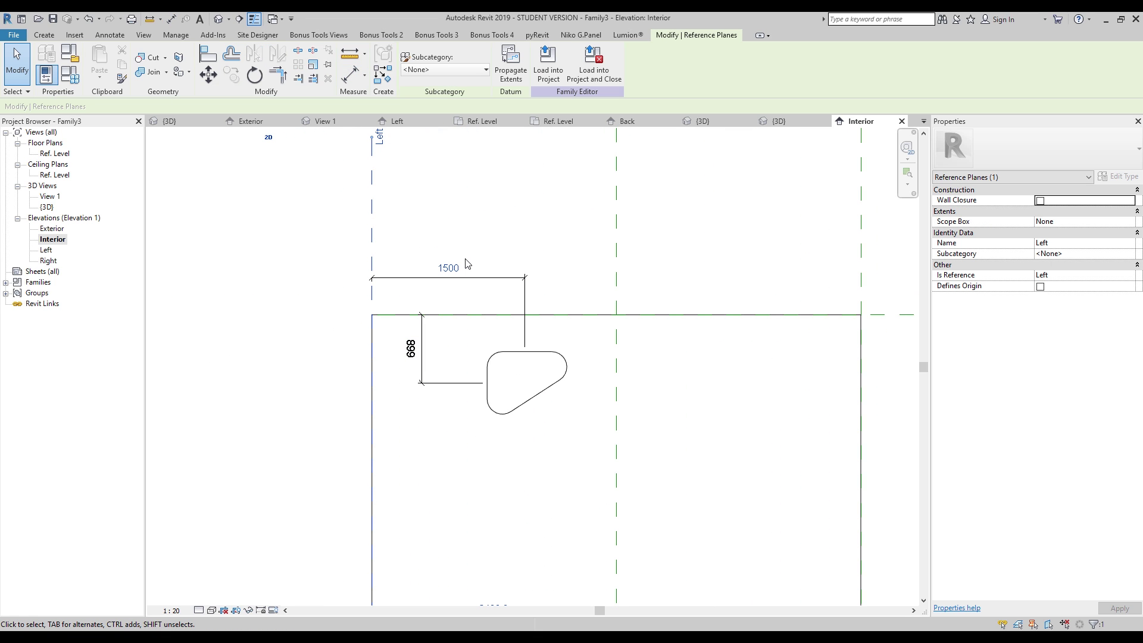
key(ctrl+z)
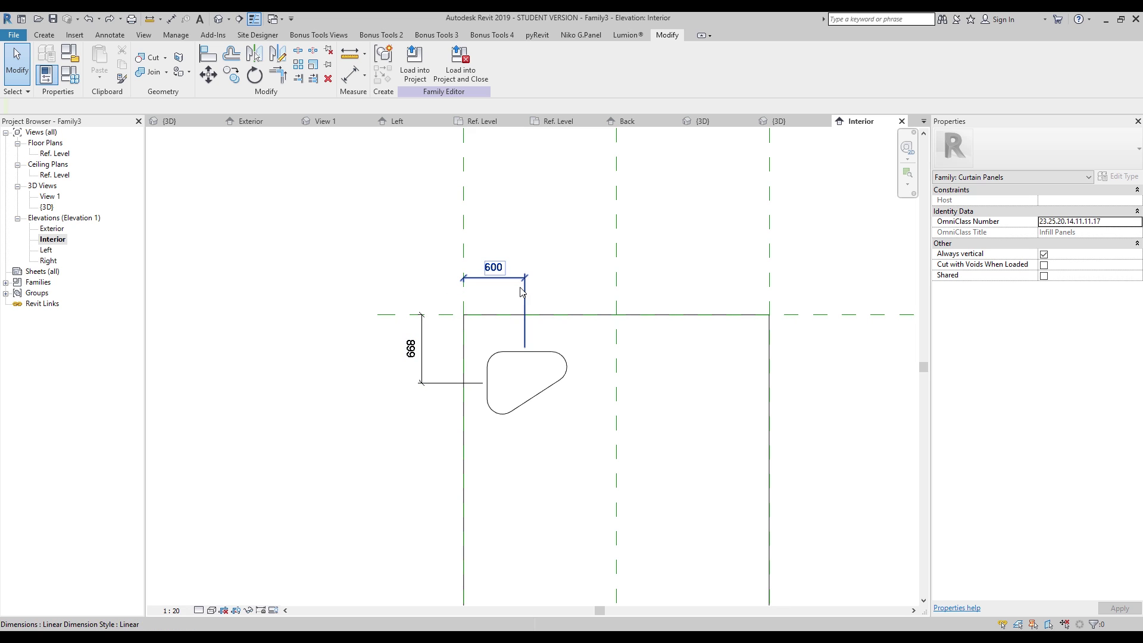
click(465, 224)
key(ctrl+y)
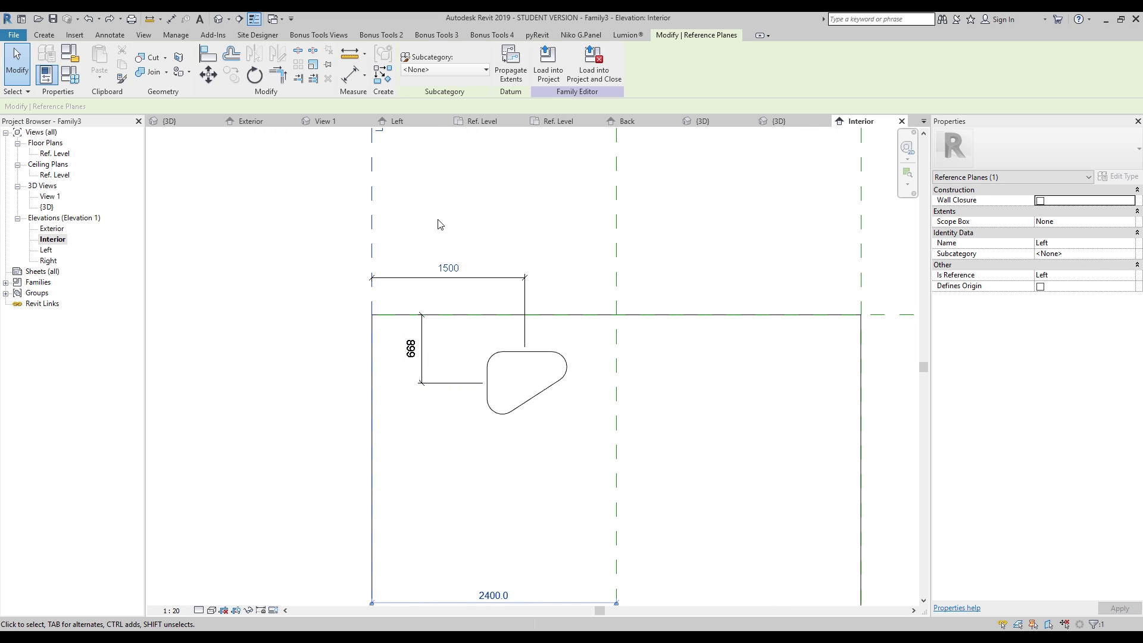
key(ctrl+z)
Lock the void's horizontal and vertical position dimensions.
click(495, 288)
click(423, 351)
click(420, 270)
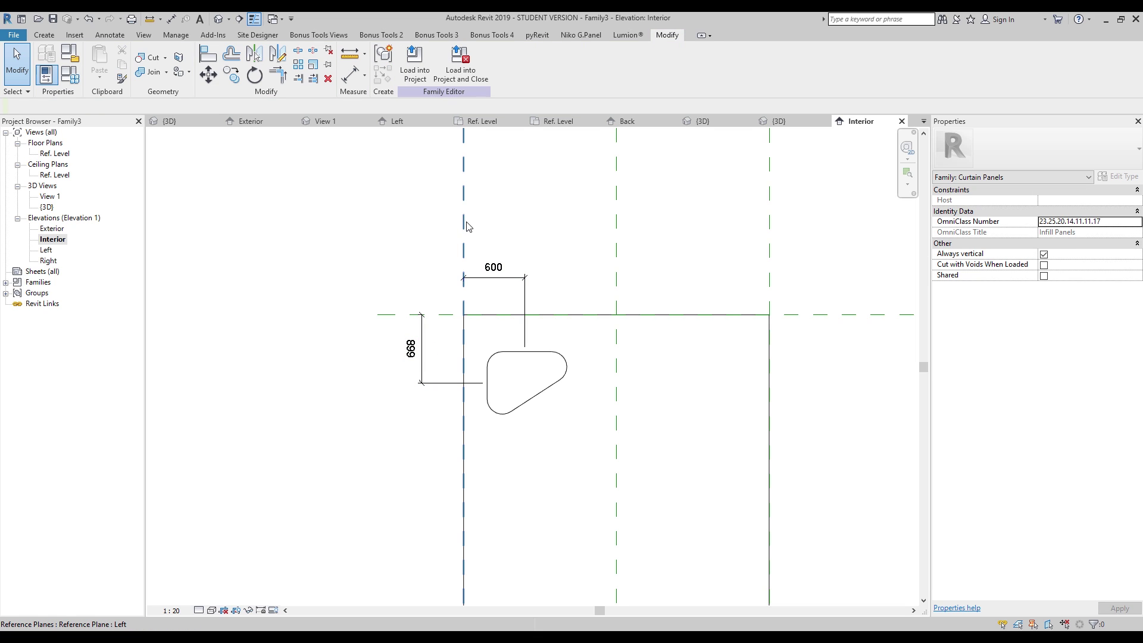
Flex the panel width with the Left reference plane and check that the void follows its locked dimensions.
click(465, 225)
key(ctrl+y)
key(ctrl+z)
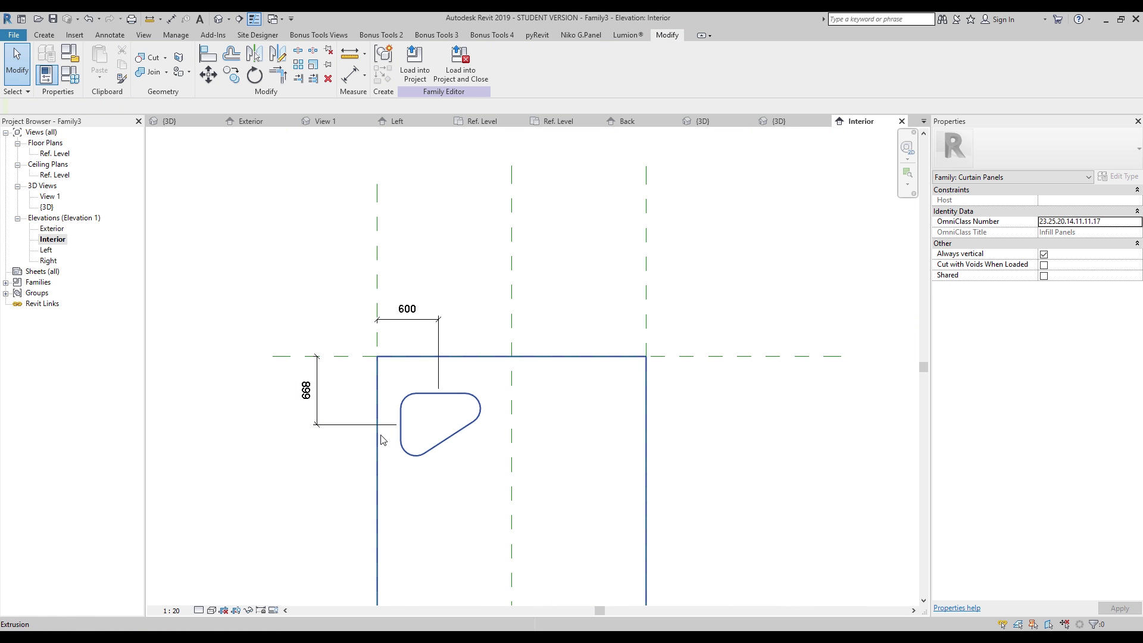
middle_drag(416, 452, 437, 375)
click(443, 390)
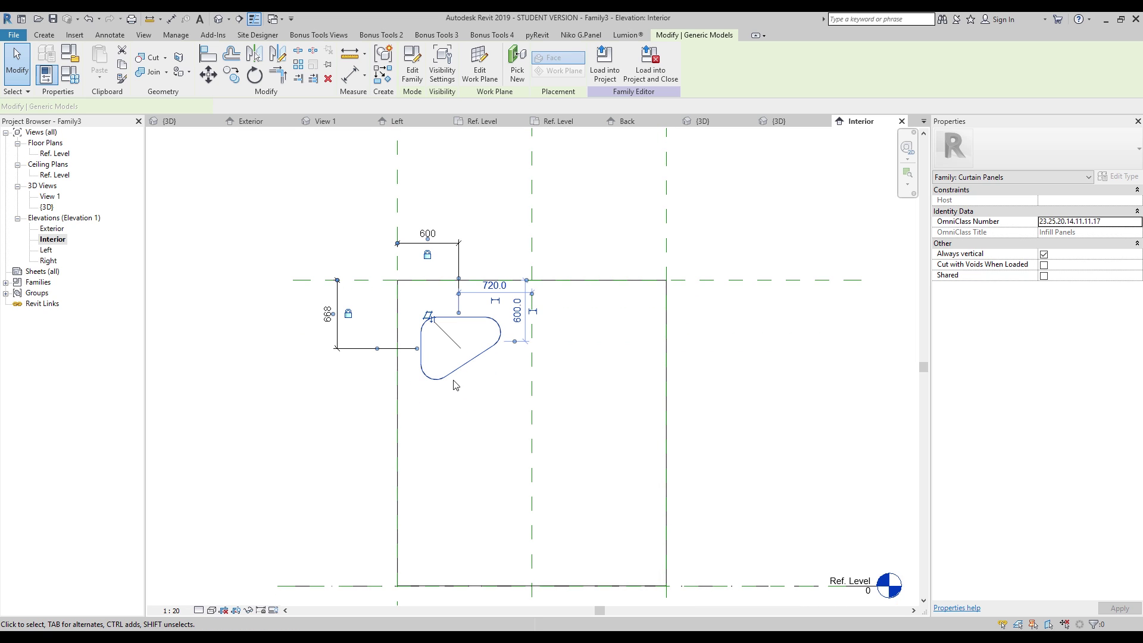
key(Escape)
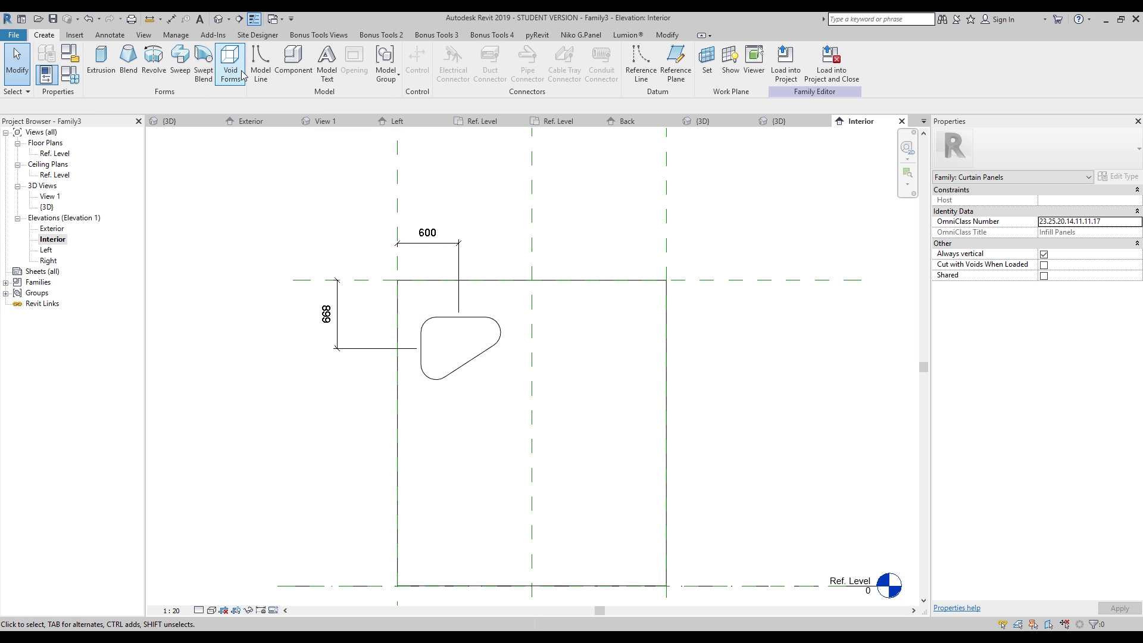
click(230, 61)
key(s)
key(l)
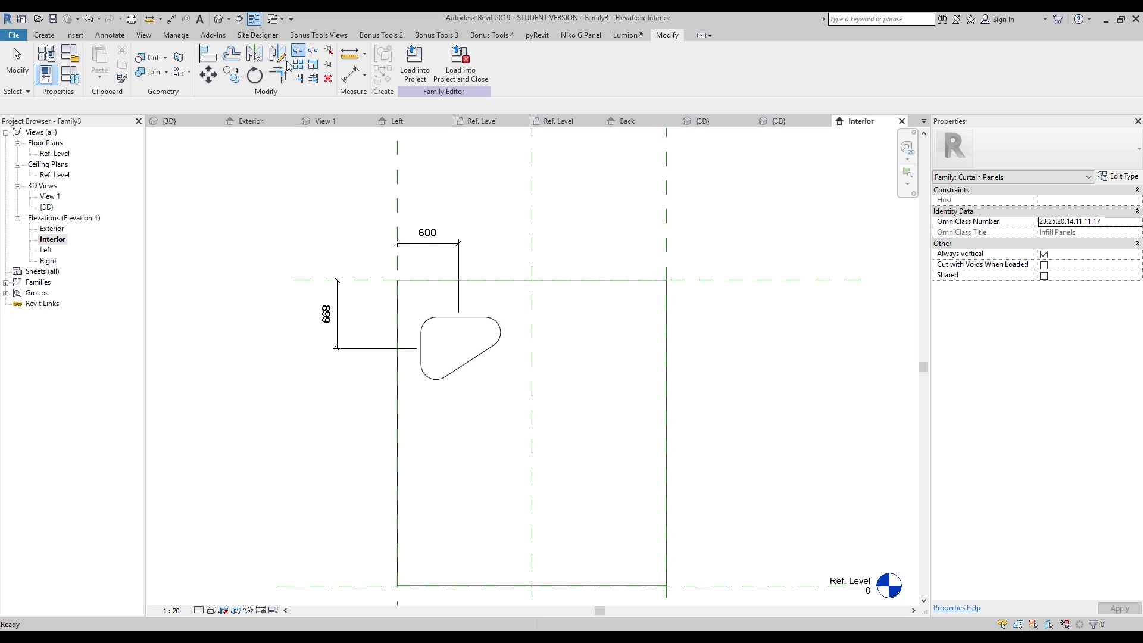
key(Escape)
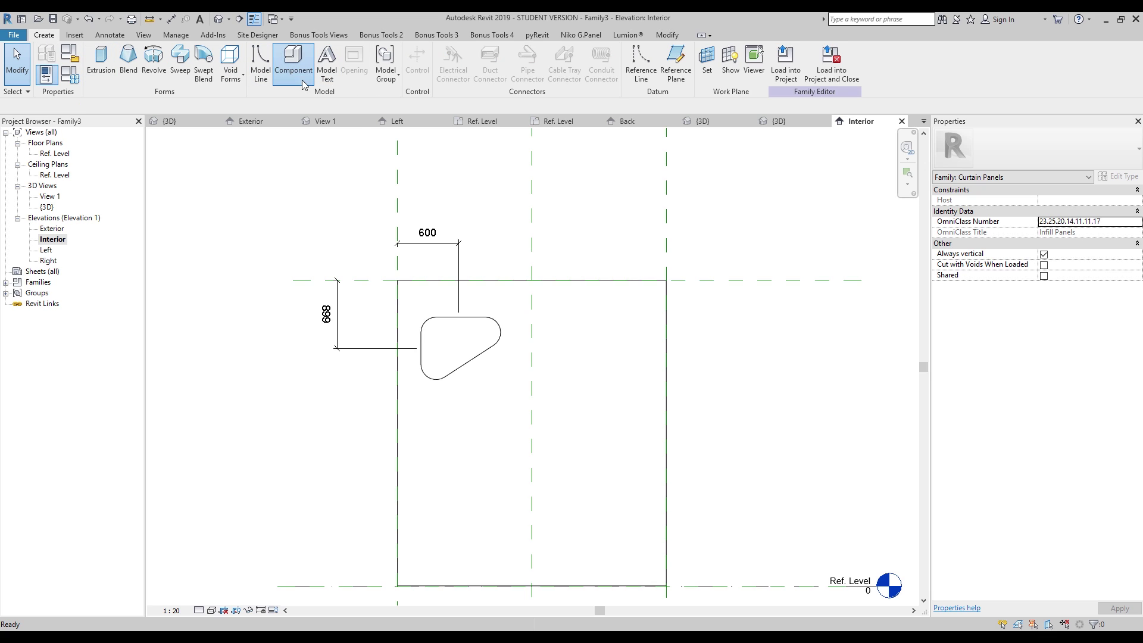
Place a second Family4 instance on the panel face, rotated 180 degrees, below and to the right of the first void.
click(293, 71)
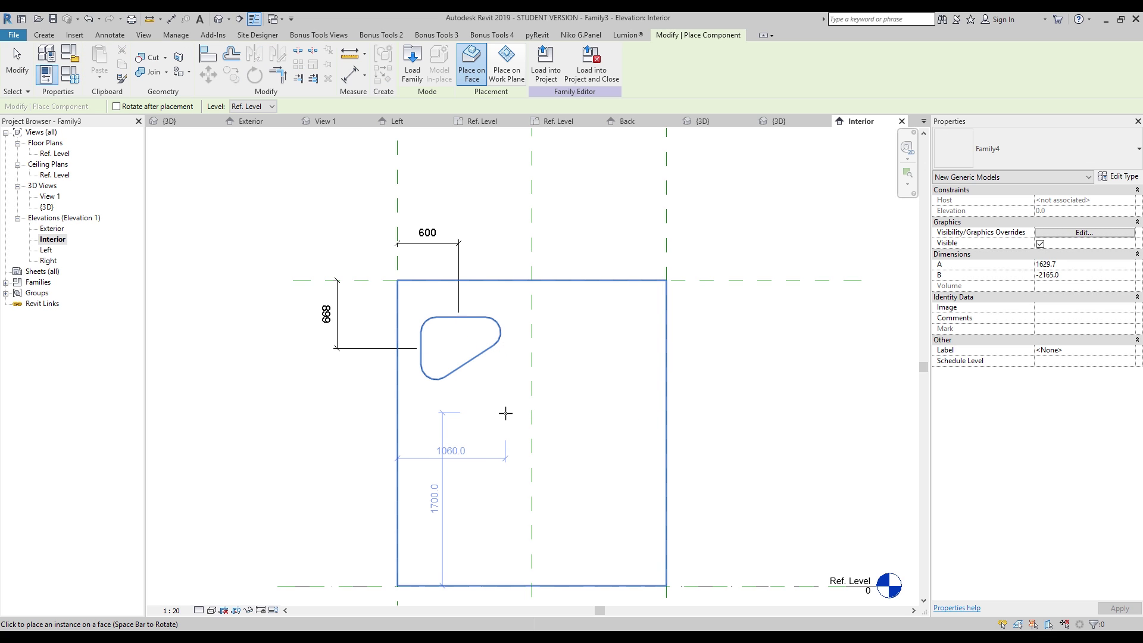
key(space)
key(space)
click(506, 414)
key(Escape)
key(Escape)
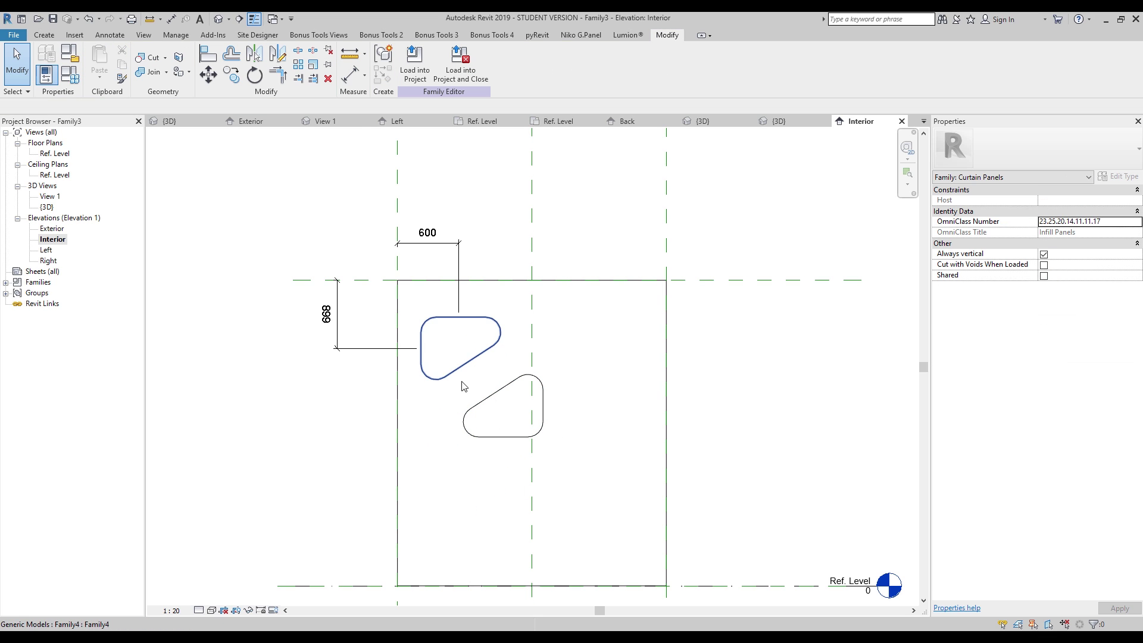
Nudge the second void up and left until its slanted edge sits close to the first void's slanted edge.
click(498, 408)
key(Up)
key(Up)
key(Up)
key(Up)
key(Up)
key(Up)
key(Up)
key(Left)
key(Left)
key(Left)
key(Left)
key(Left)
key(Left)
key(Left)
key(Left)
key(Up)
key(Up)
key(Left)
click(762, 361)
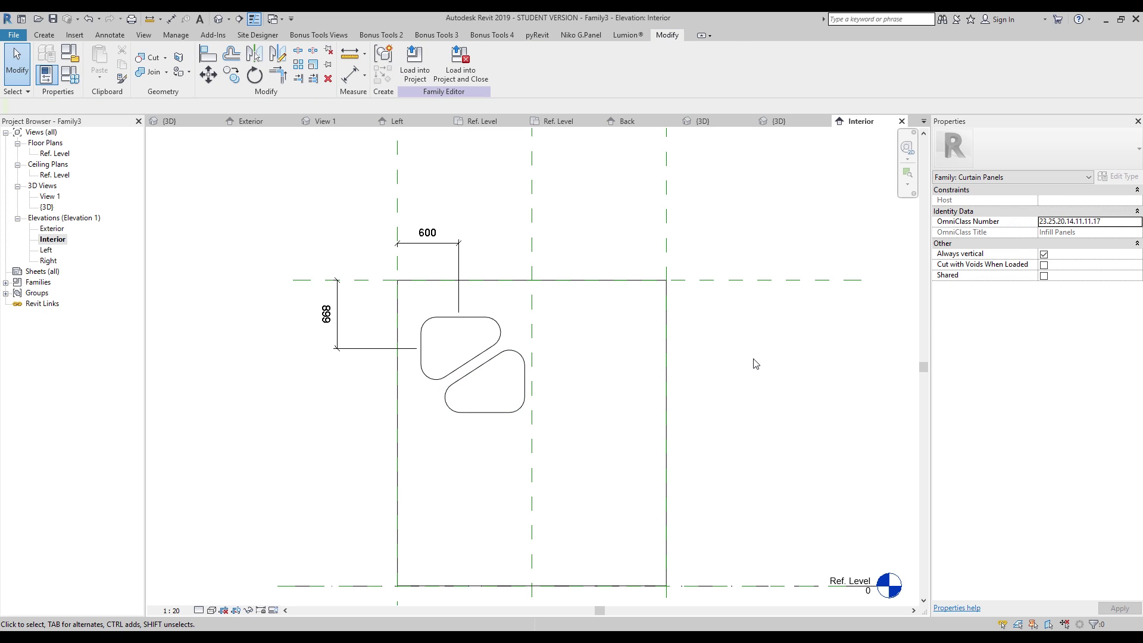
Dimension the vertical distance between the centre references of the two voids and lock it.
key(d)
key(i)
scroll(502, 321, up, 2)
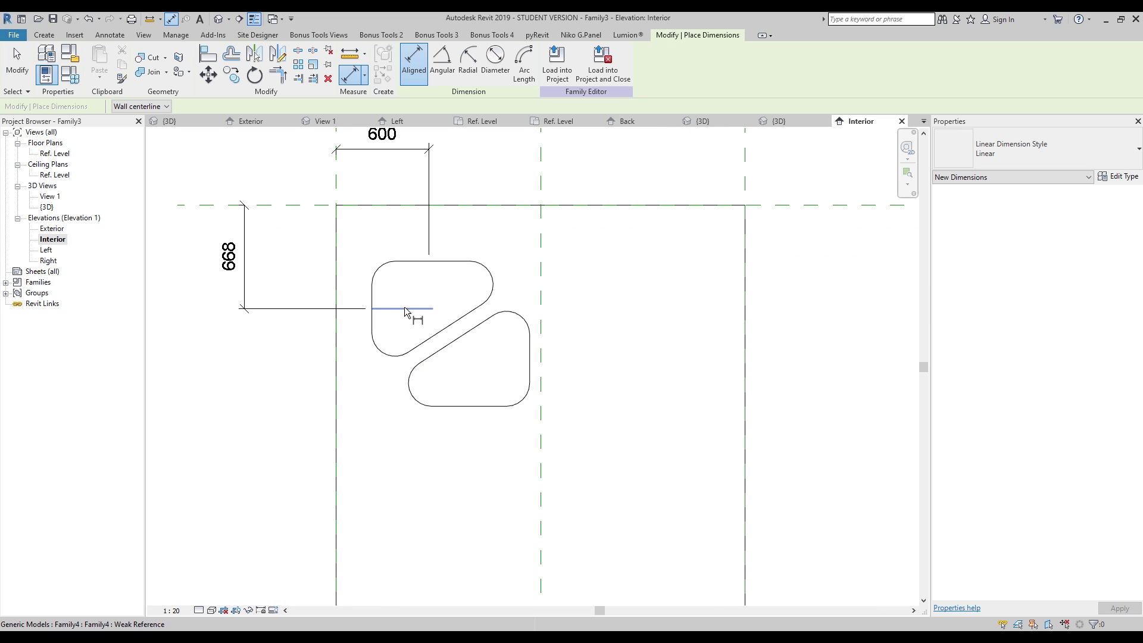
click(405, 308)
click(453, 370)
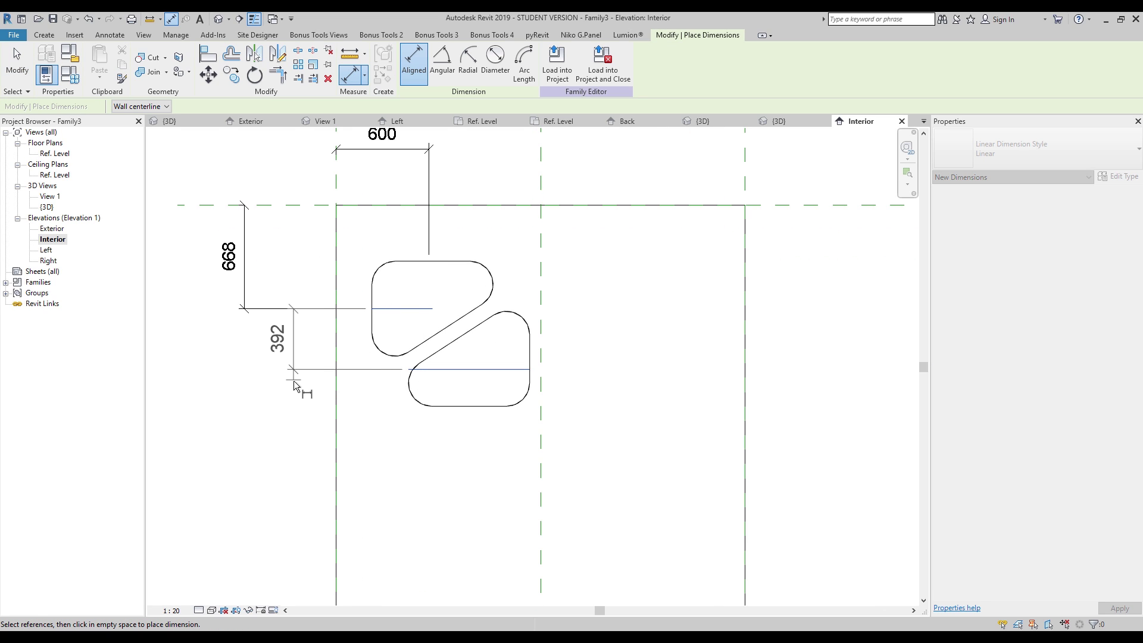
click(296, 358)
click(314, 340)
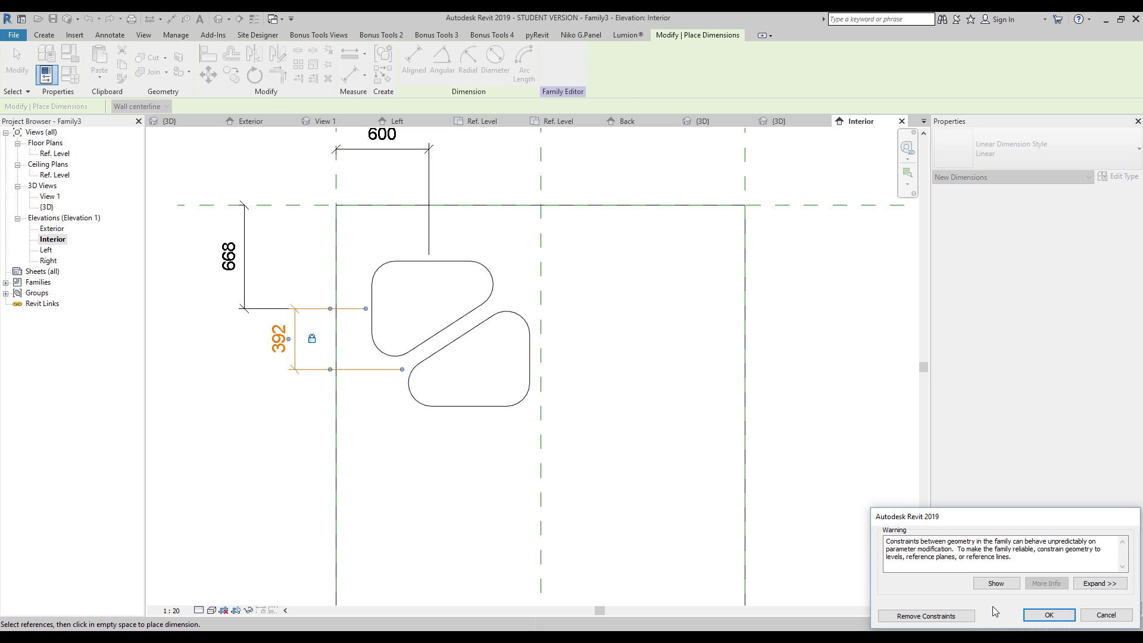
click(1049, 615)
middle_drag(261, 297, 329, 328)
key(Escape)
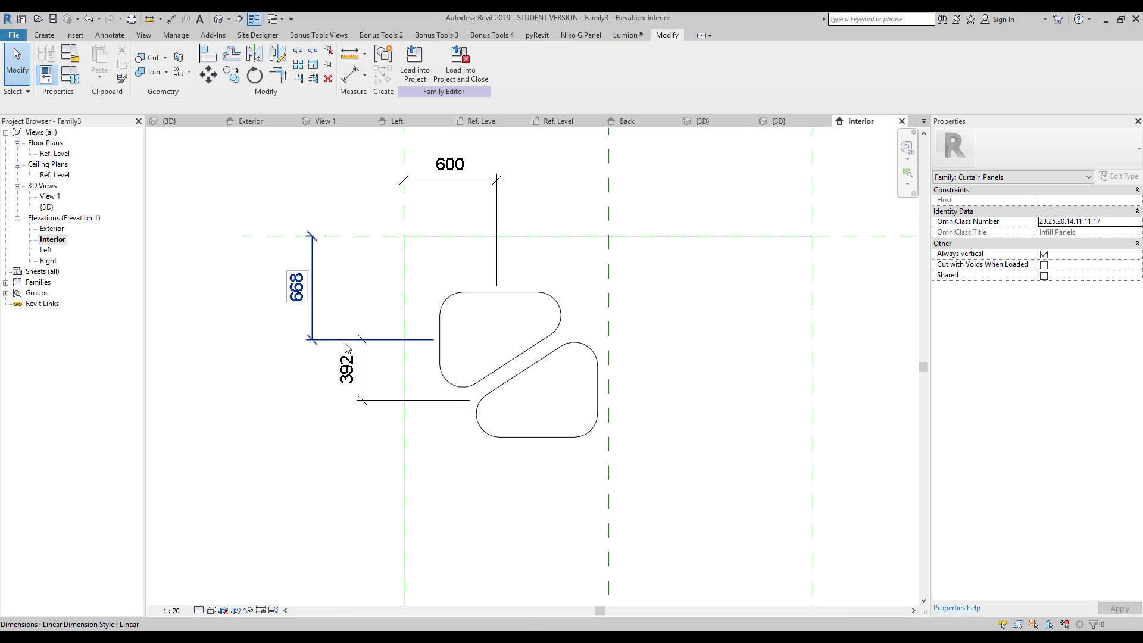
key(Escape)
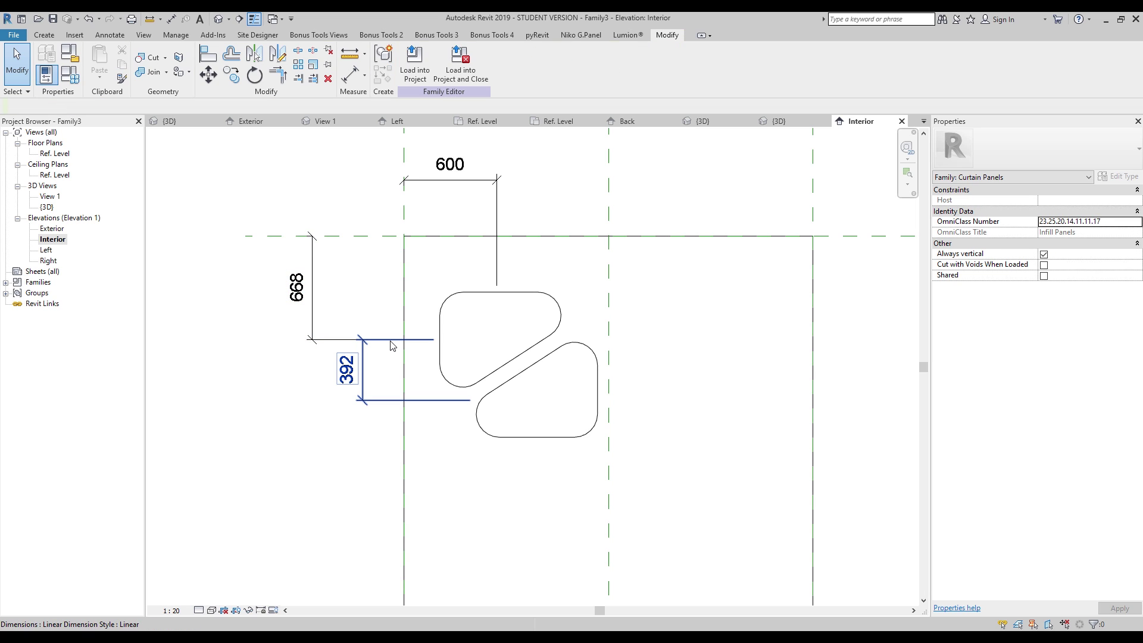
Dimension the horizontal distance between the centre references of the two voids and lock it.
key(d)
key(i)
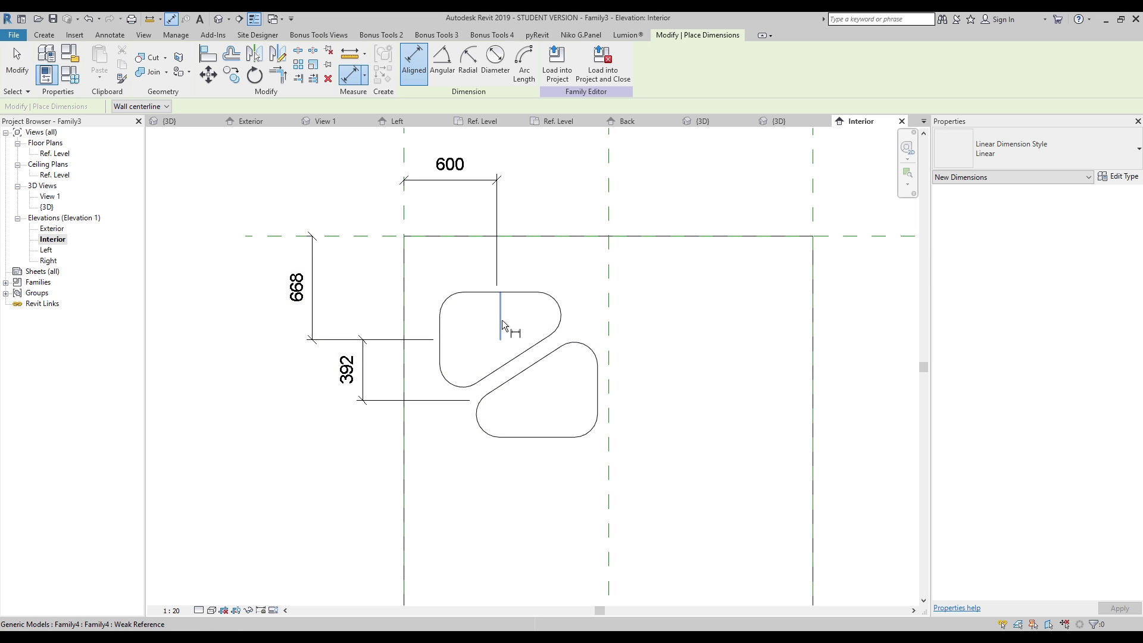
click(502, 320)
click(540, 374)
click(534, 494)
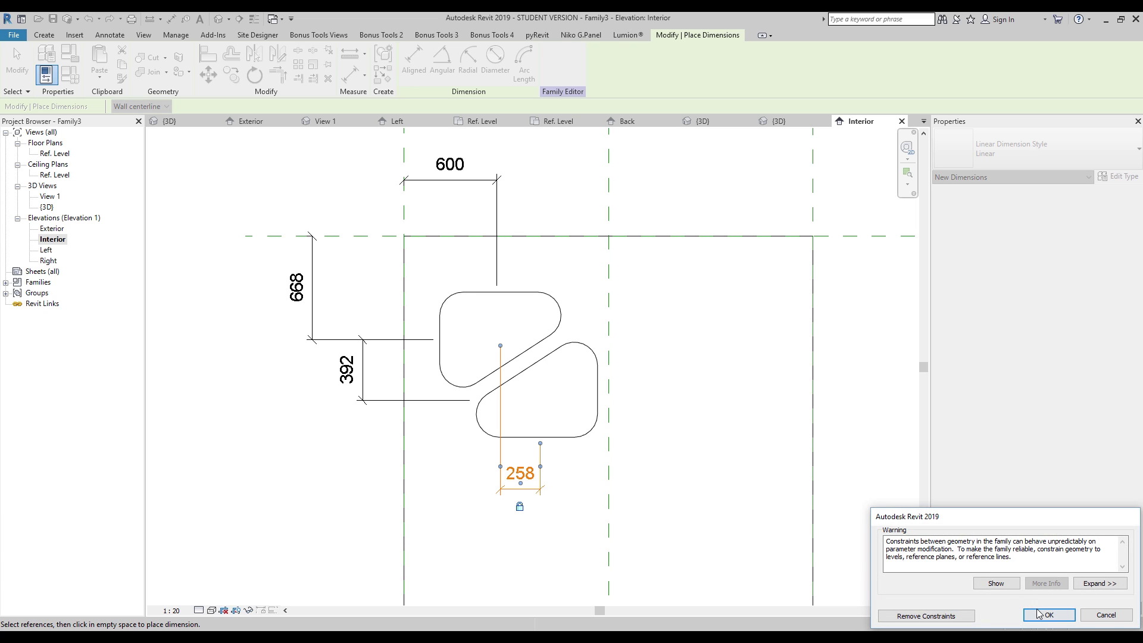
click(1048, 615)
key(Escape)
key(Escape)
Flex the panel with both voids by moving the Left reference plane inward, and widen it again by moving the plane outward.
key(z)
key(f)
drag(403, 219, 542, 236)
click(1096, 612)
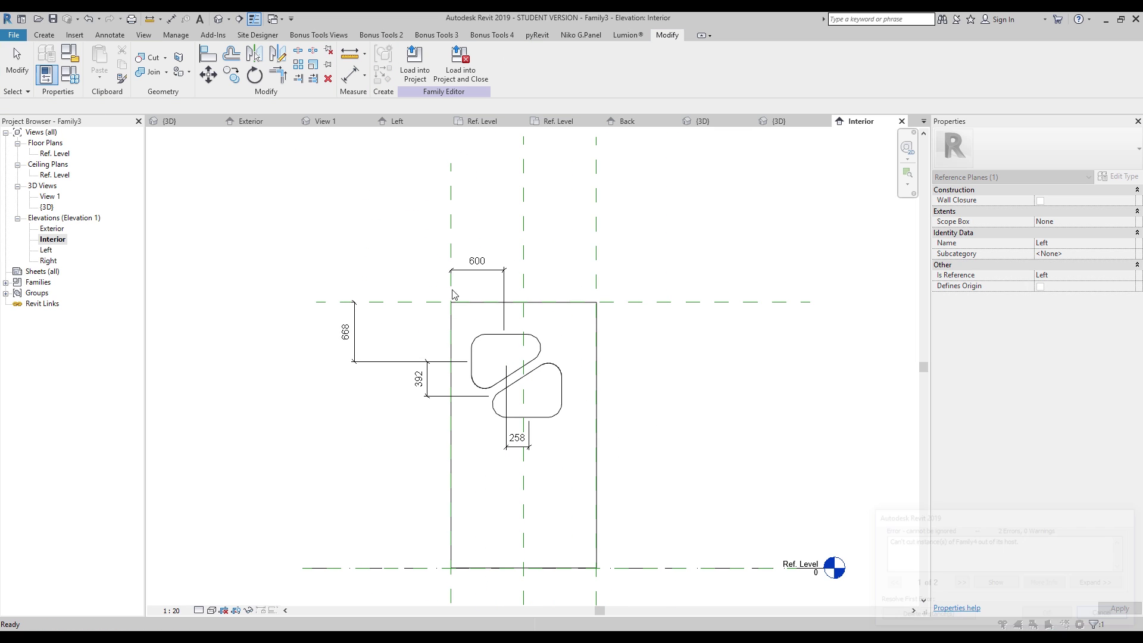
ctrl+drag(451, 228, 395, 225)
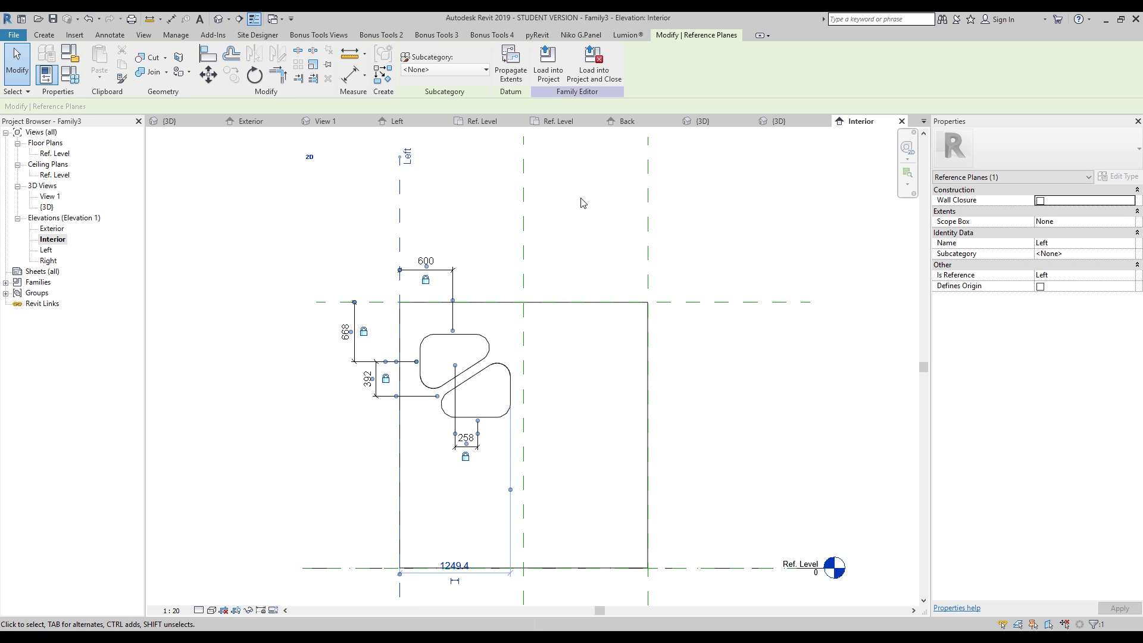
Load the Family3 panel family into the Mass form.rvt project only.
click(548, 65)
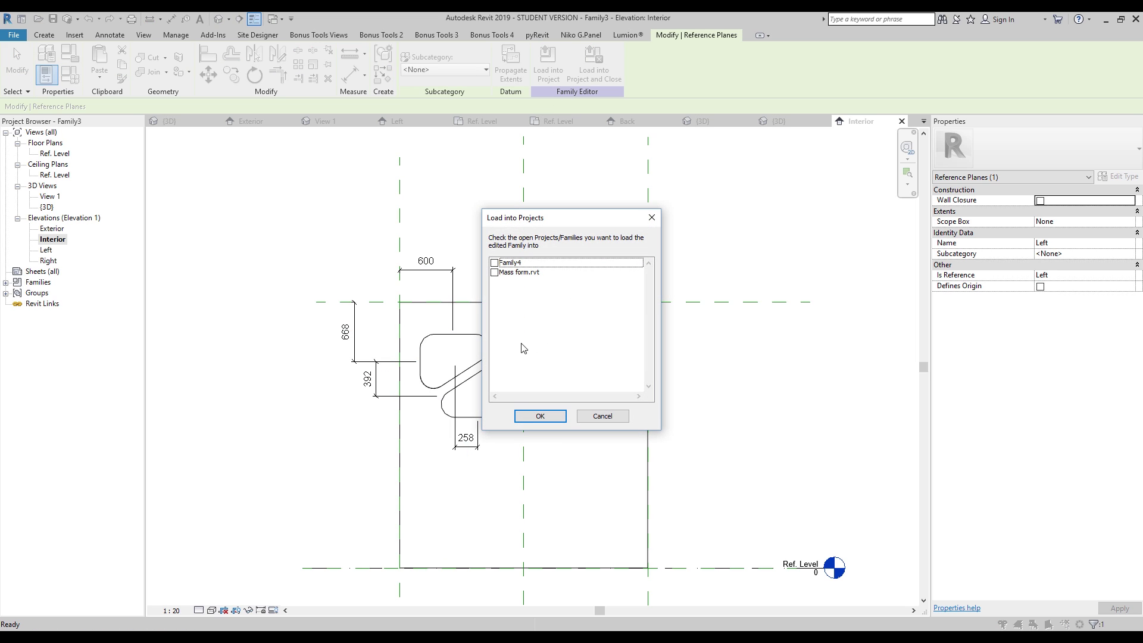
click(494, 272)
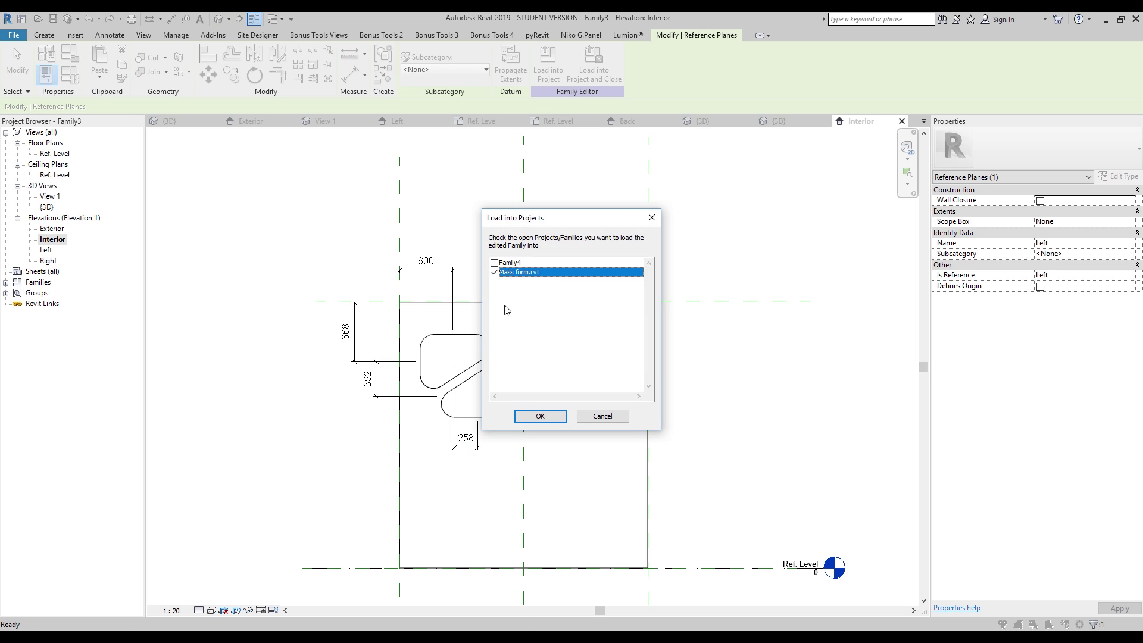
click(539, 416)
Remove one segment of a horizontal grid line in the middle of the curtain system's large sloping face.
shift+middle_drag(632, 348, 584, 342)
scroll(584, 342, up, 5)
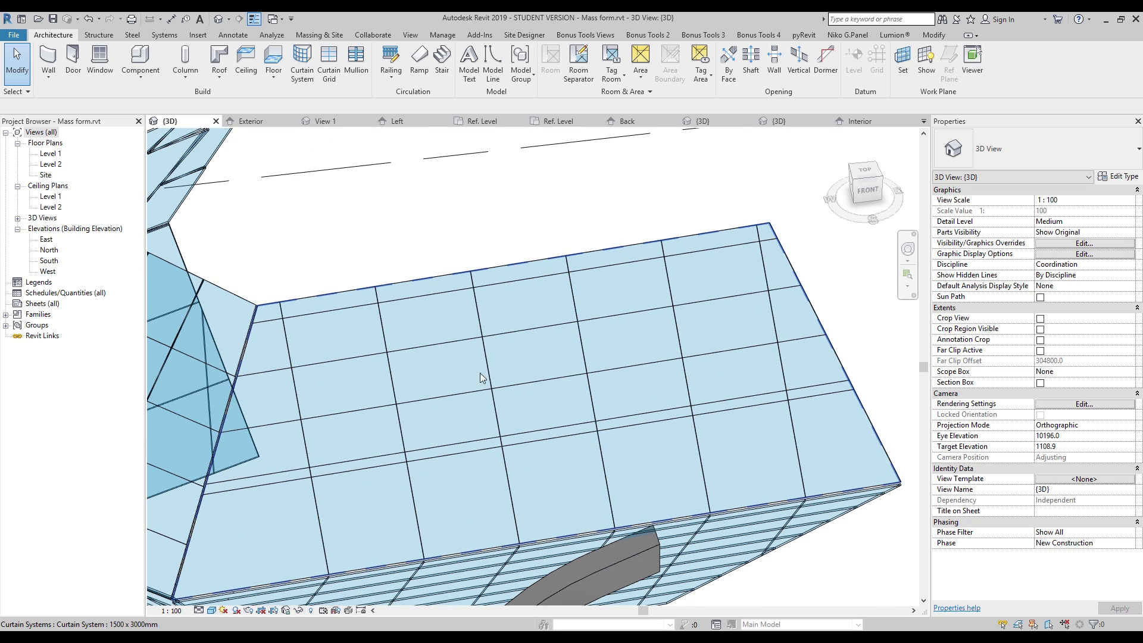
scroll(477, 369, up, 3)
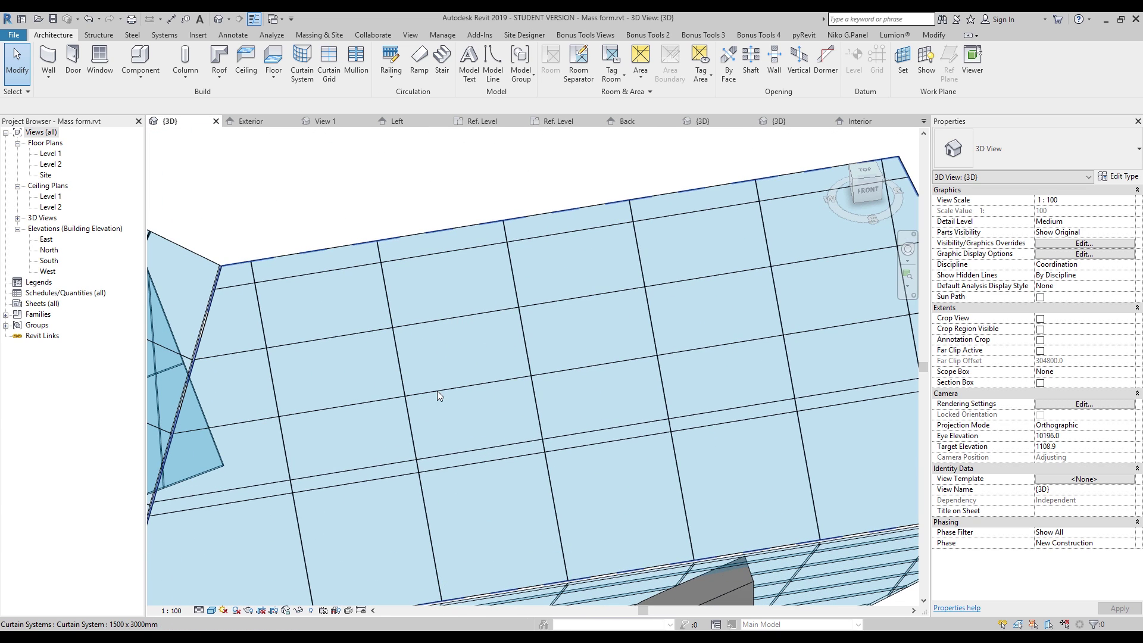
click(472, 383)
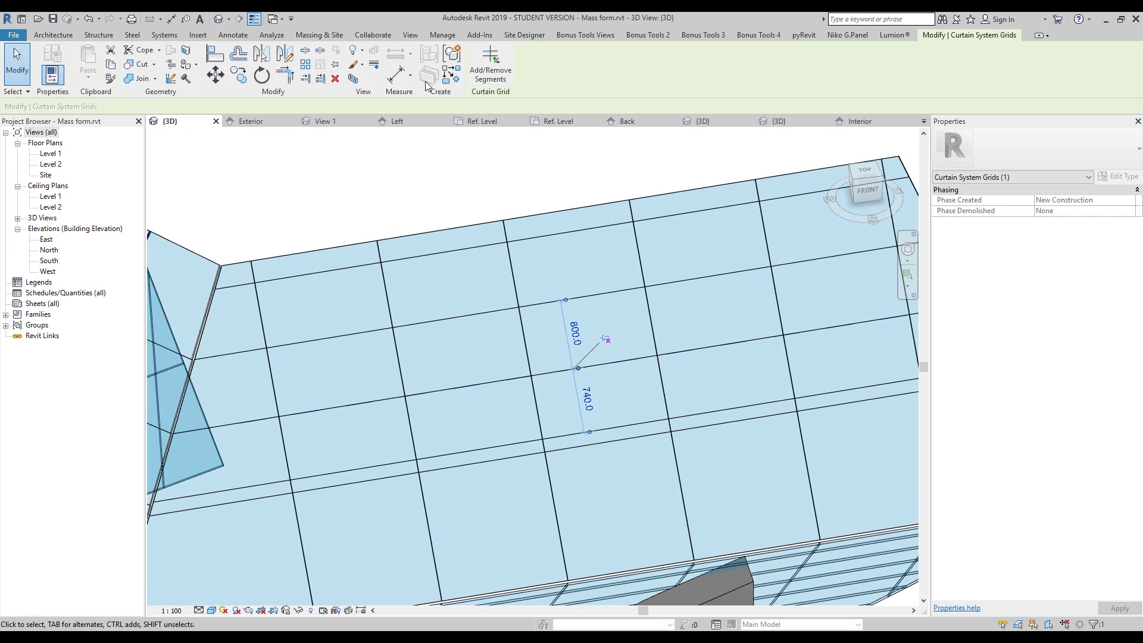
click(555, 372)
key(Escape)
key(Escape)
scroll(599, 296, down, 5)
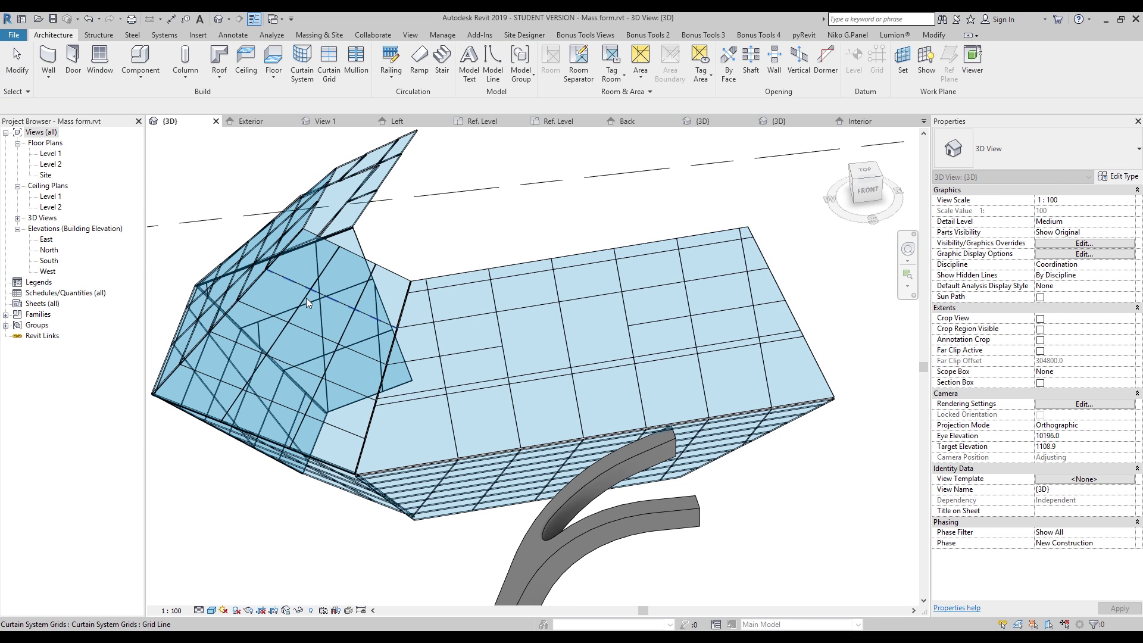
Remove the vertical grid line segment in the middle of the sloping face to form one 3000 mm wide panel.
scroll(551, 325, up, 5)
click(556, 332)
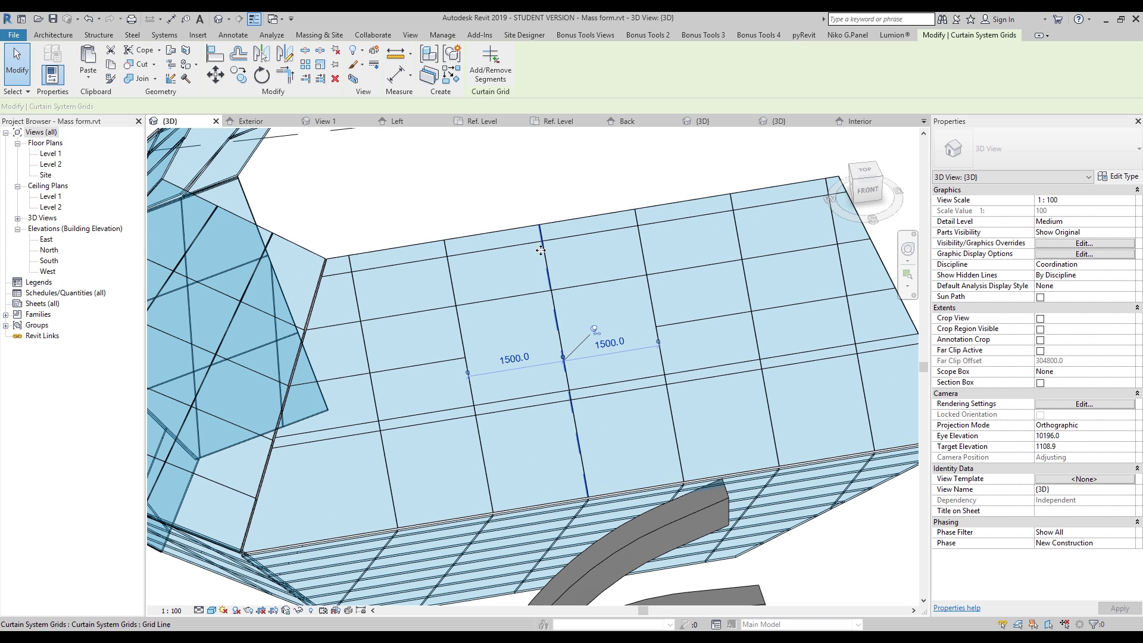
click(557, 318)
key(Escape)
key(Escape)
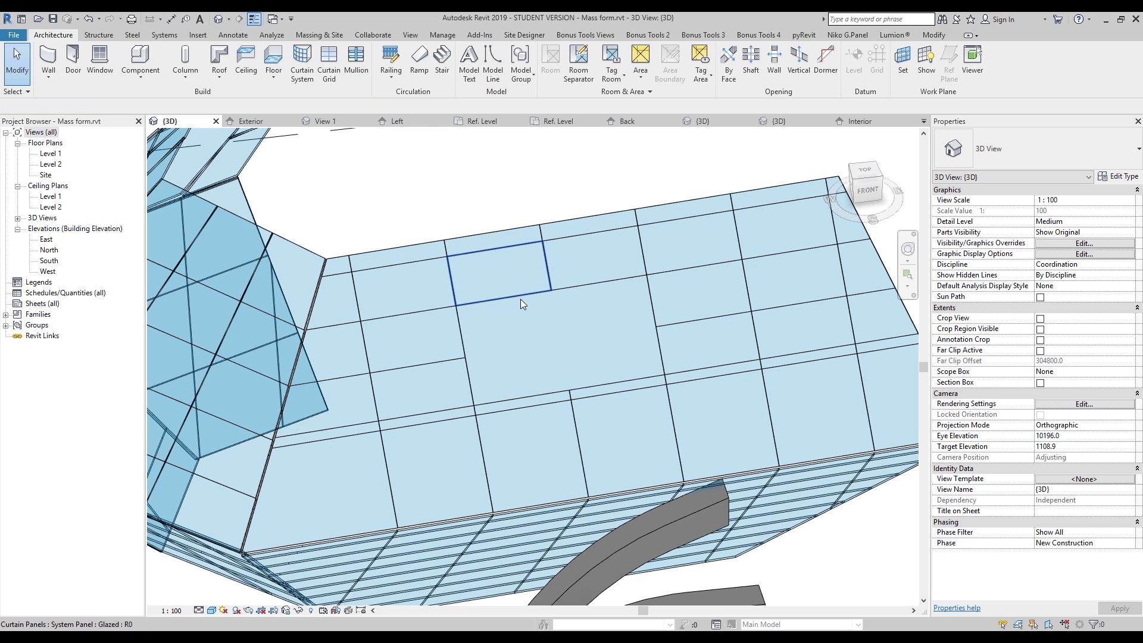
Change the merged glazed panel in the middle of the sloping face to the Family3 type.
click(521, 300)
drag(561, 340, 592, 307)
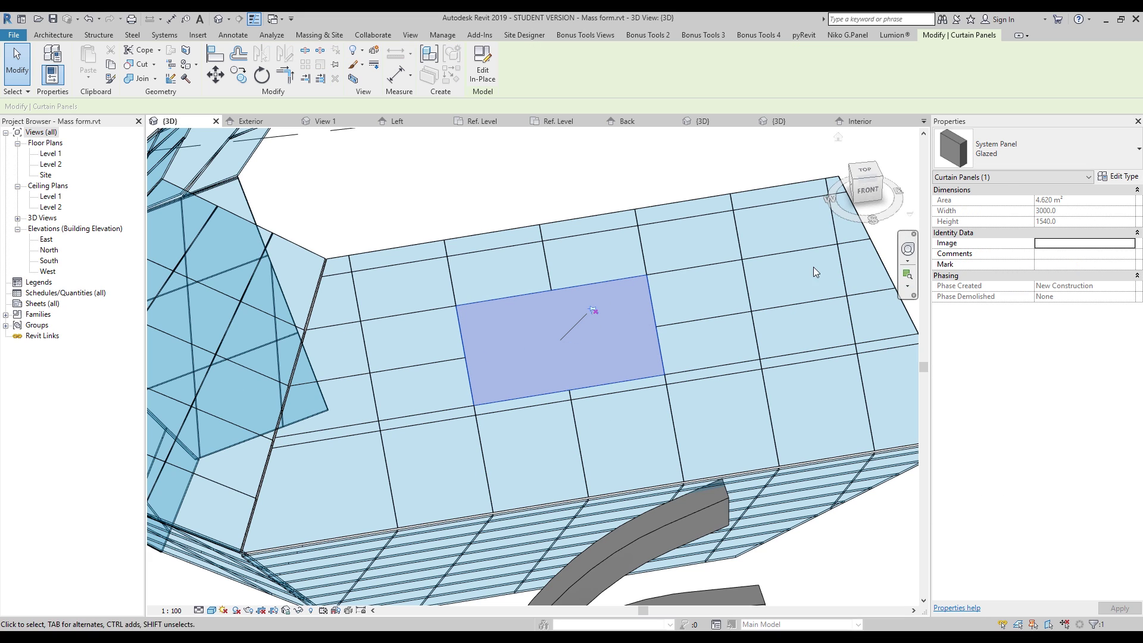
click(1058, 154)
click(982, 248)
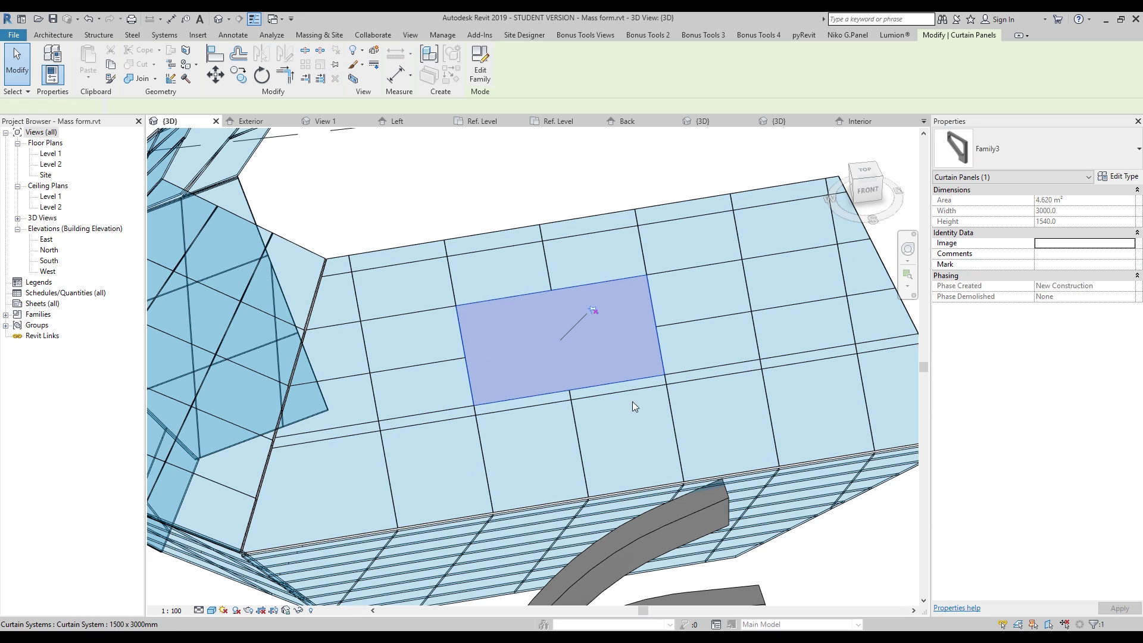
click(560, 184)
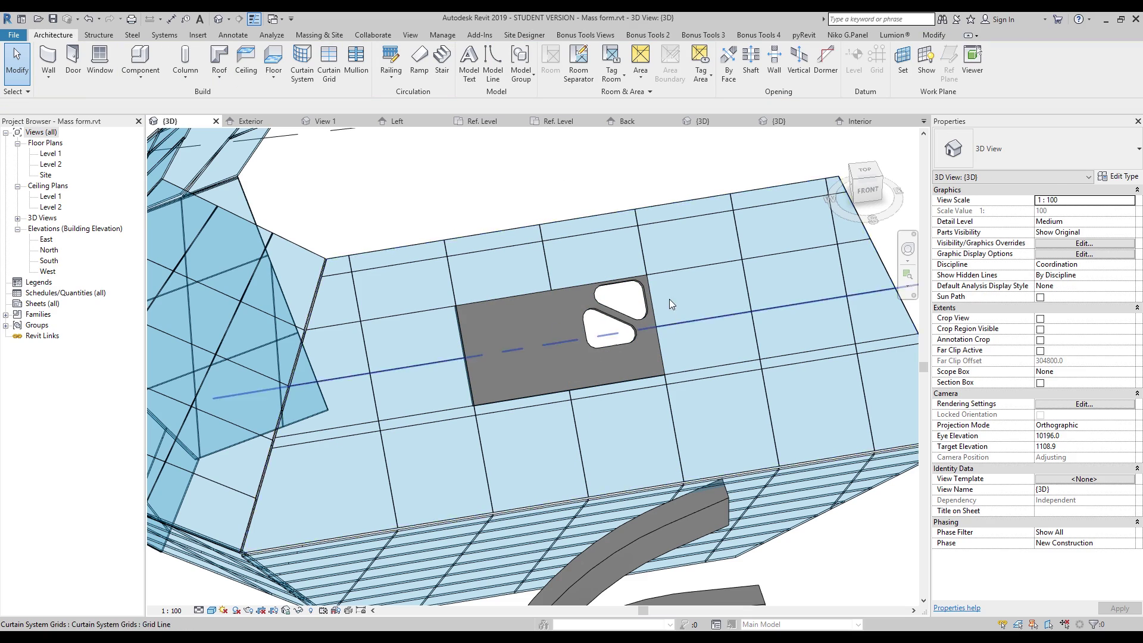
Remove the two vertical grid line segments one bay beyond the Family3 panel, between its upper and lower edges.
scroll(575, 298, down, 4)
shift+middle_drag(575, 298, 648, 322)
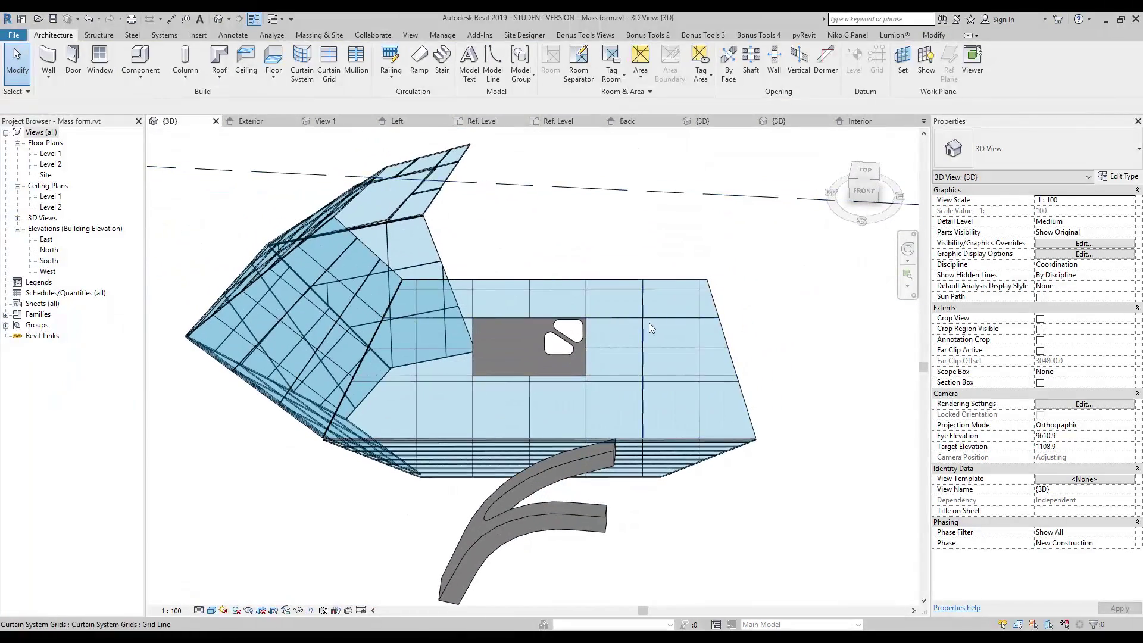
scroll(647, 323, up, 6)
click(624, 336)
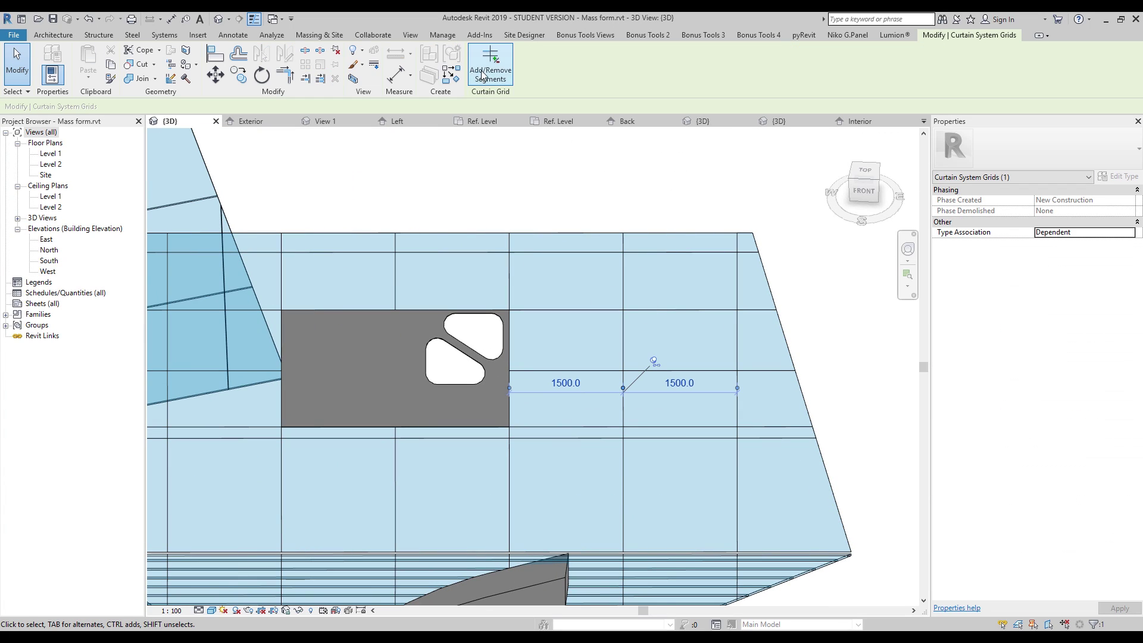
click(619, 352)
click(625, 405)
key(Escape)
key(Escape)
Remove the horizontal grid line segment beside the Family3 panel to merge the two adjacent bays into one panel.
click(619, 371)
click(501, 79)
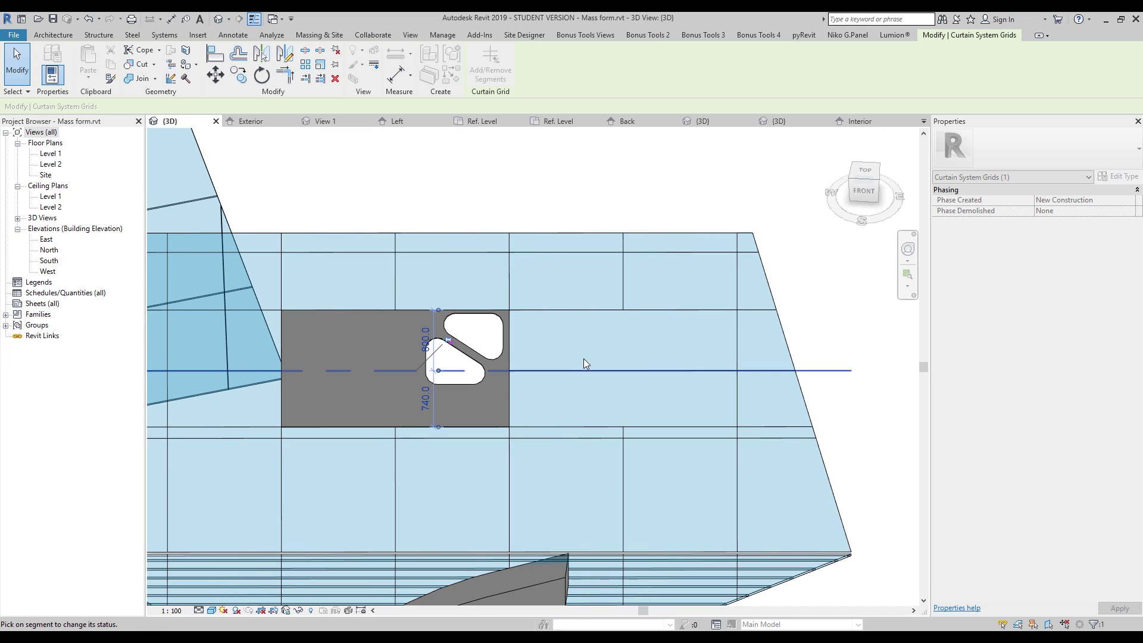
click(593, 372)
key(Escape)
key(Escape)
Change the merged glazed panel adjacent to the first Family3 panel to the Family3 type.
click(614, 326)
key(Tab)
key(Tab)
click(614, 318)
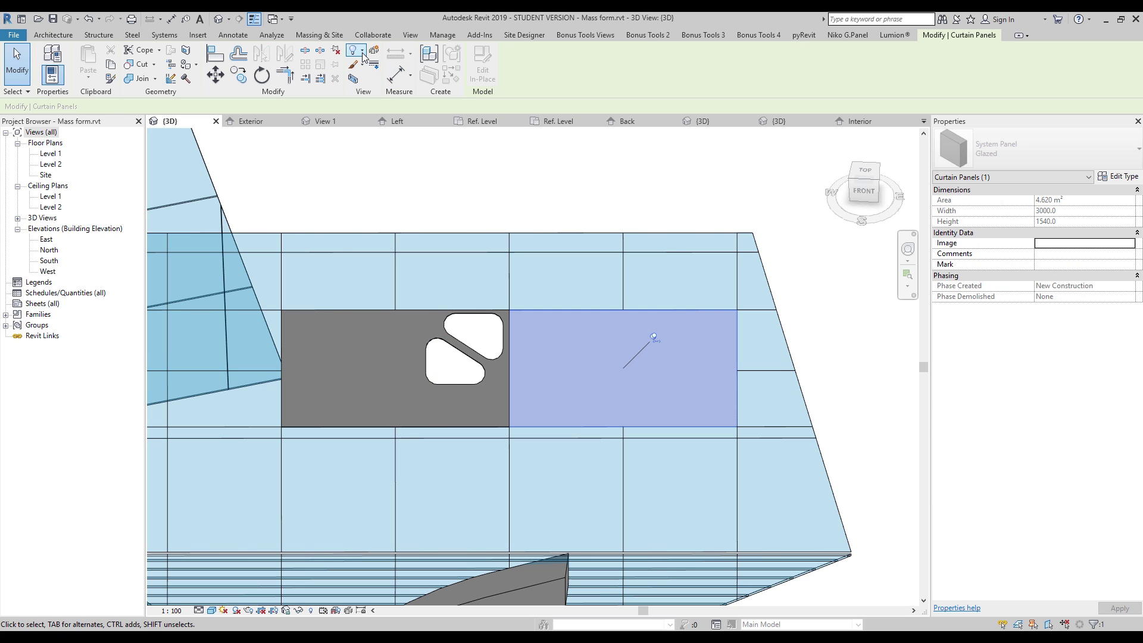
click(945, 160)
scroll(942, 212, down, 3)
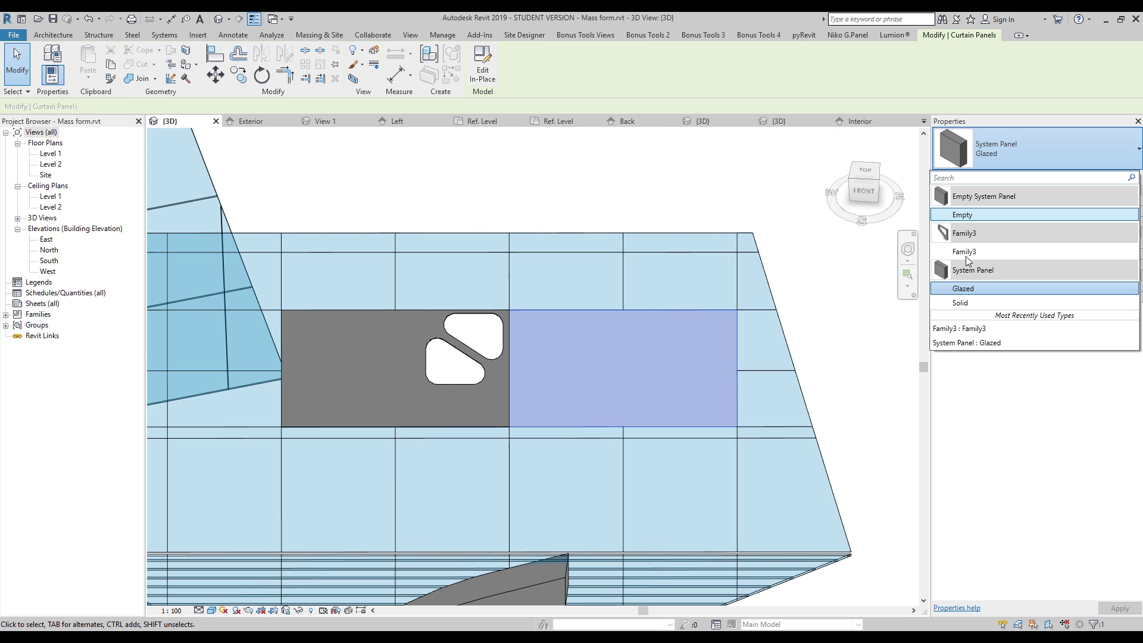
click(968, 257)
click(553, 178)
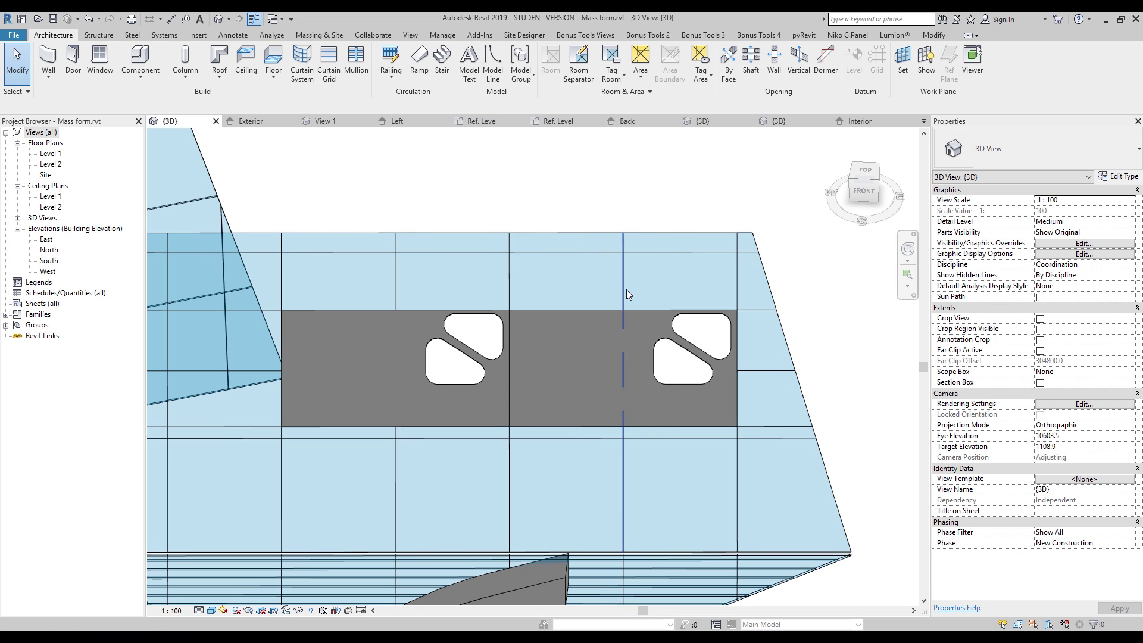
scroll(691, 341, down, 5)
shift+middle_drag(690, 342, 542, 613)
scroll(641, 331, up, 3)
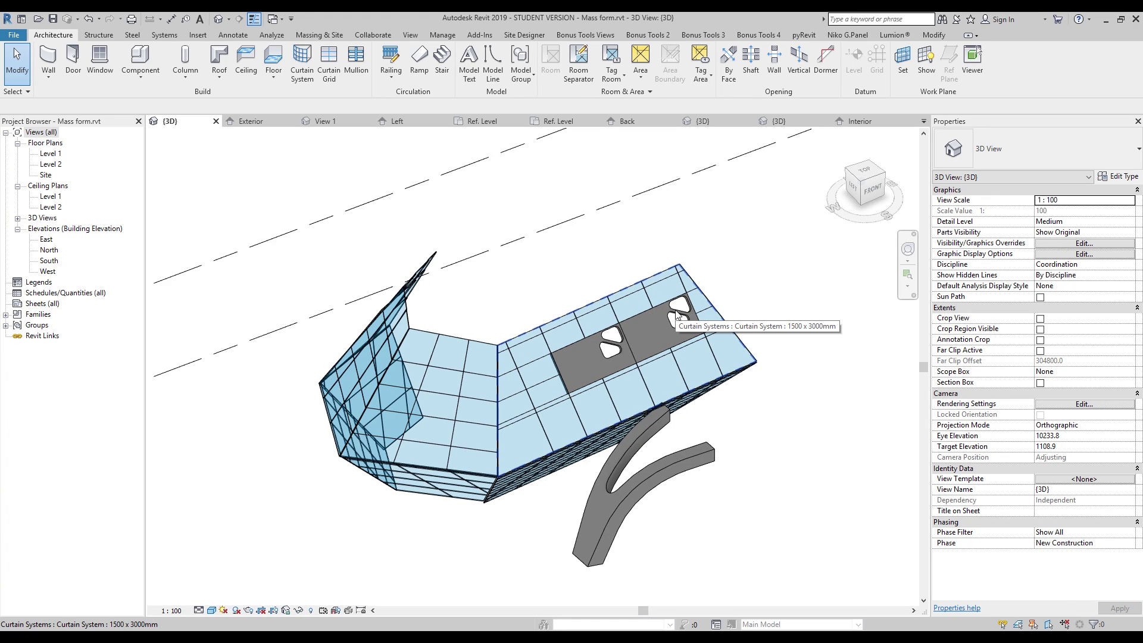
scroll(676, 314, up, 3)
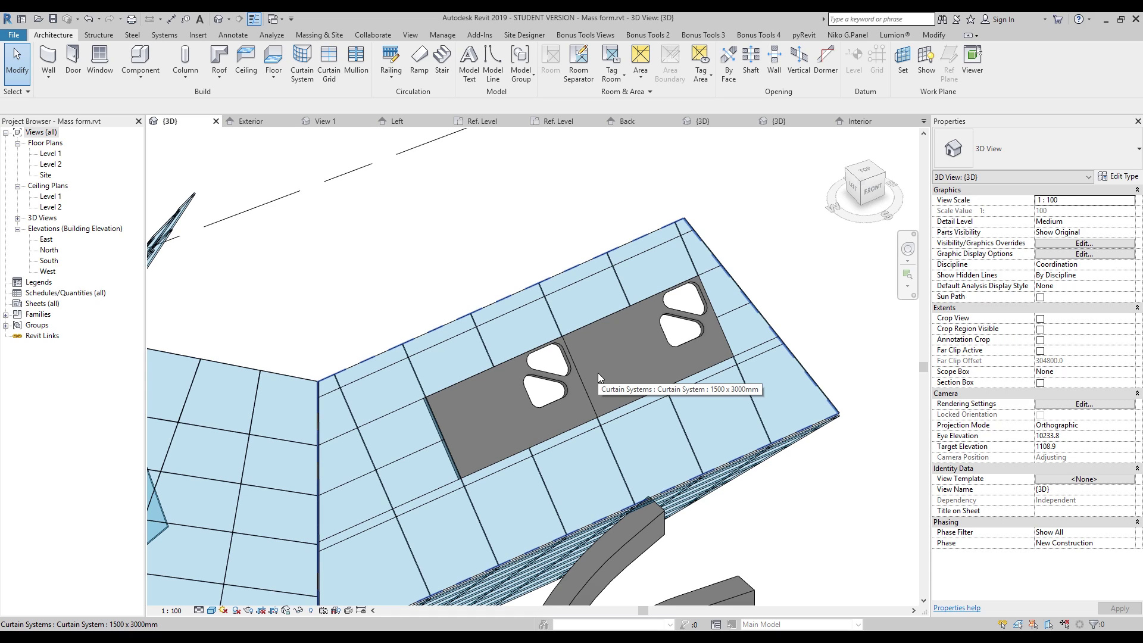
scroll(597, 373, down, 4)
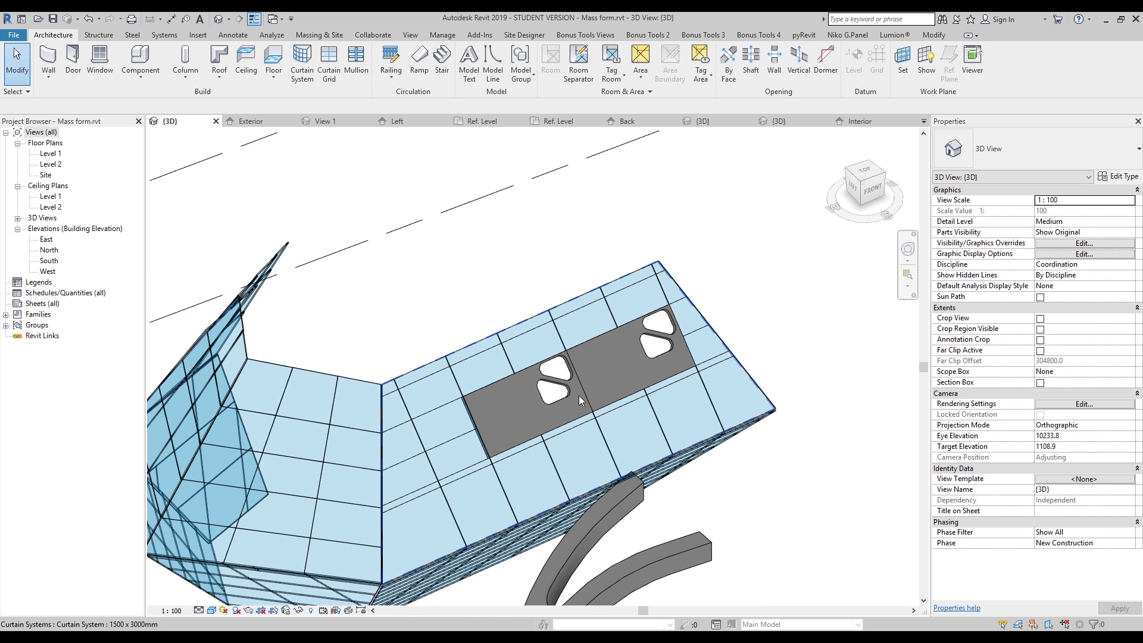